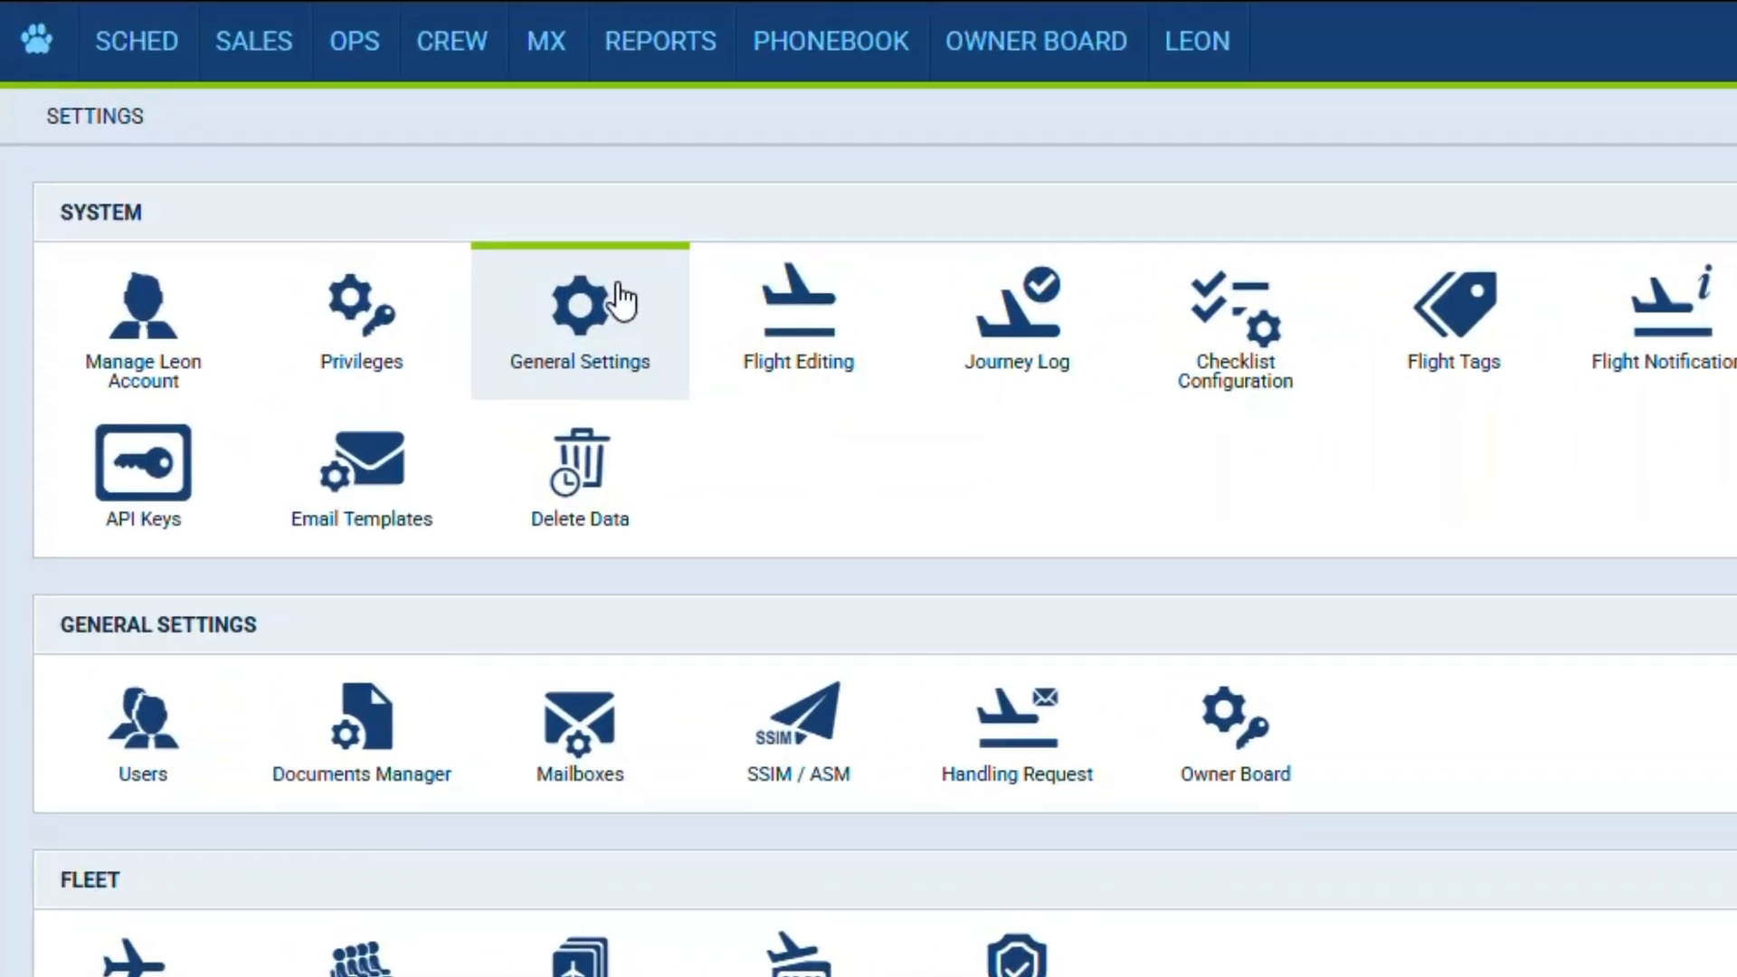
# - Open the flight editing section of the general settings and look through its trip type, flight time suggestion and delay code options
pyautogui.click(620, 302)
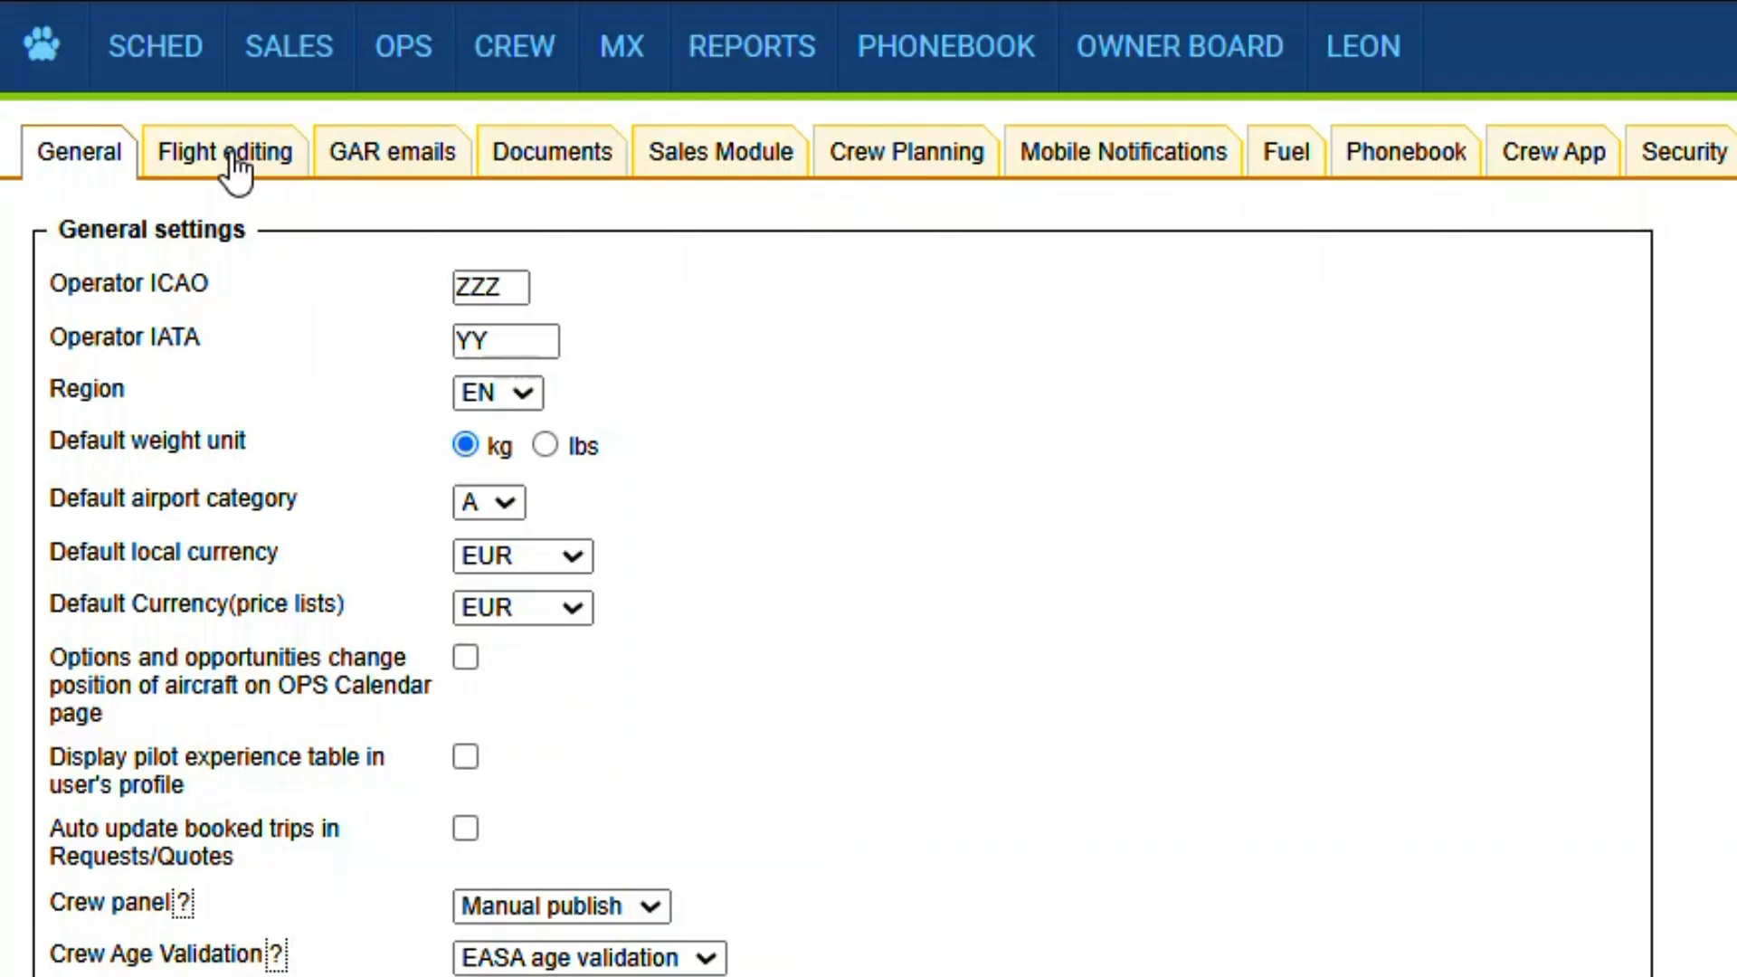
pyautogui.click(233, 161)
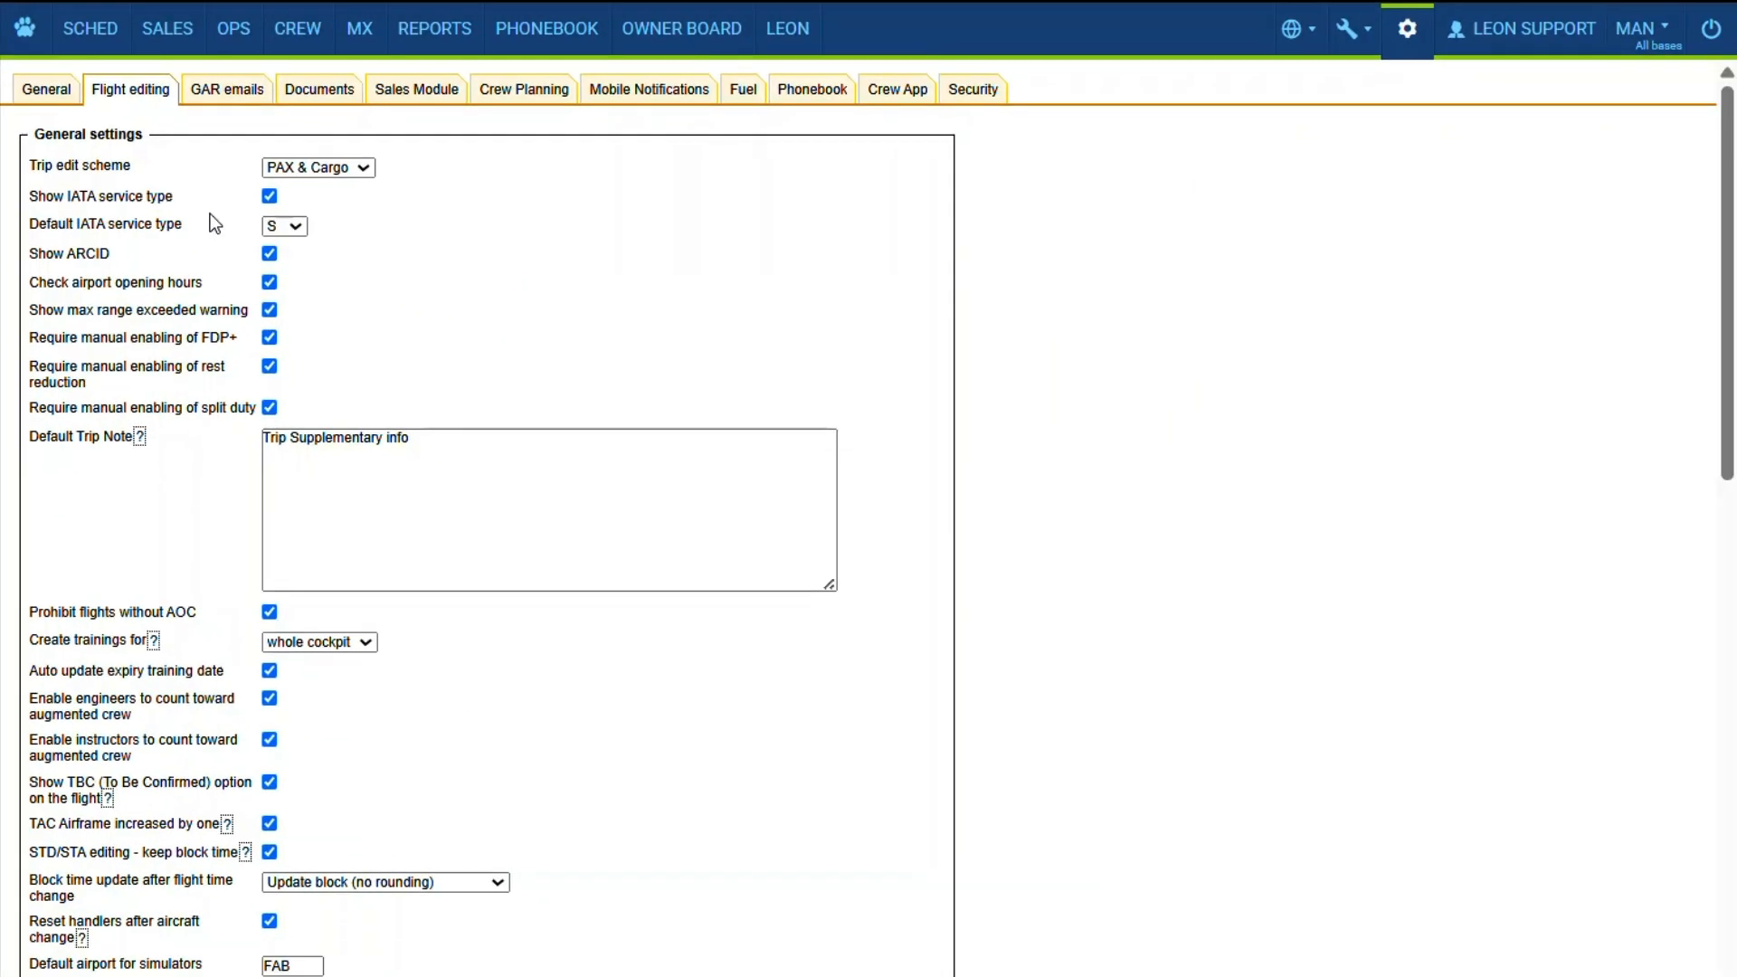
pyautogui.scroll(-5, 210, 213)
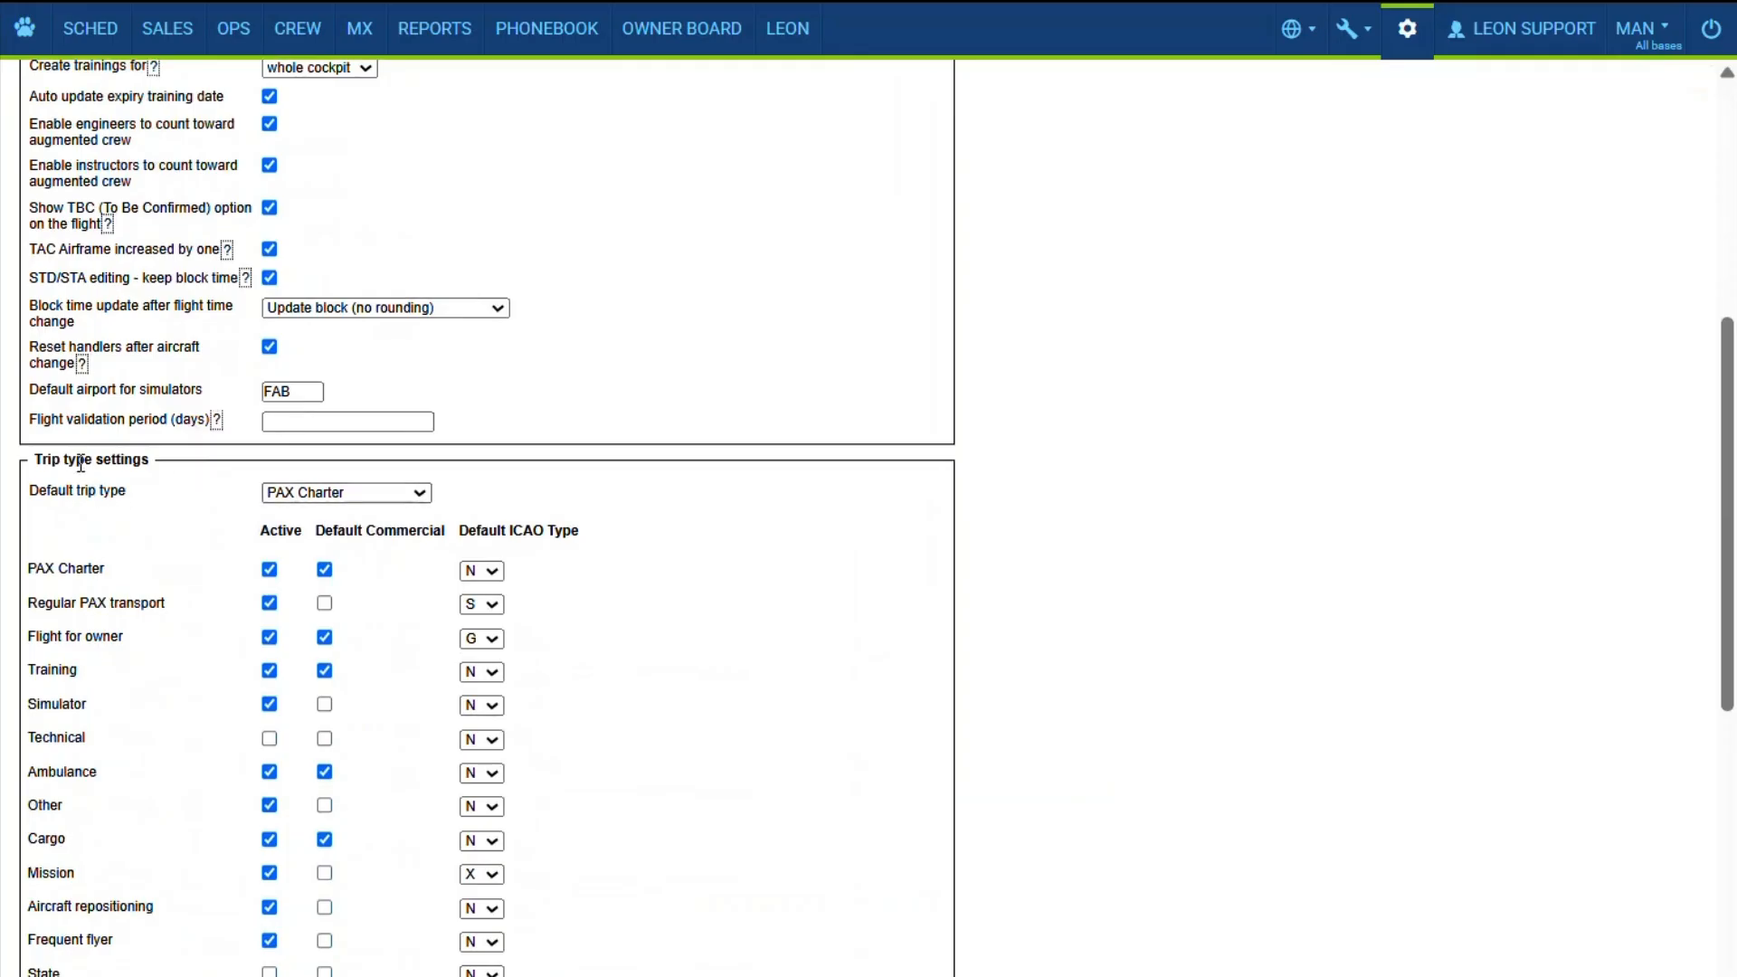
pyautogui.scroll(-4, 154, 561)
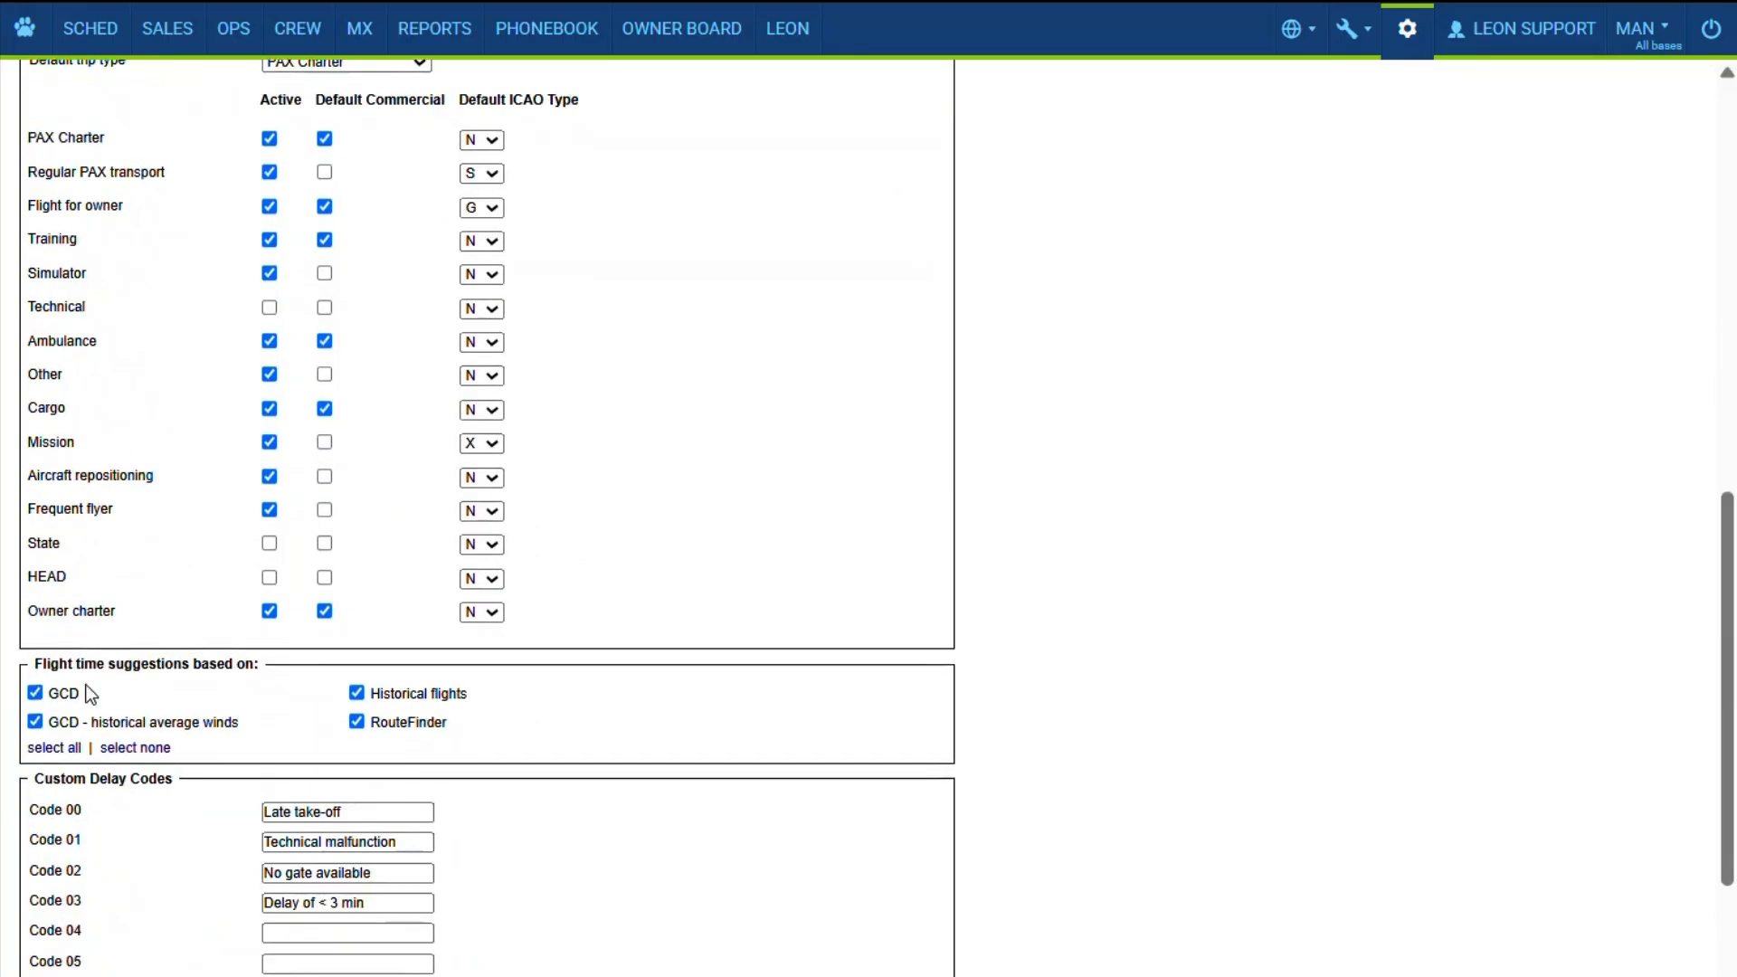
pyautogui.scroll(-3, 159, 691)
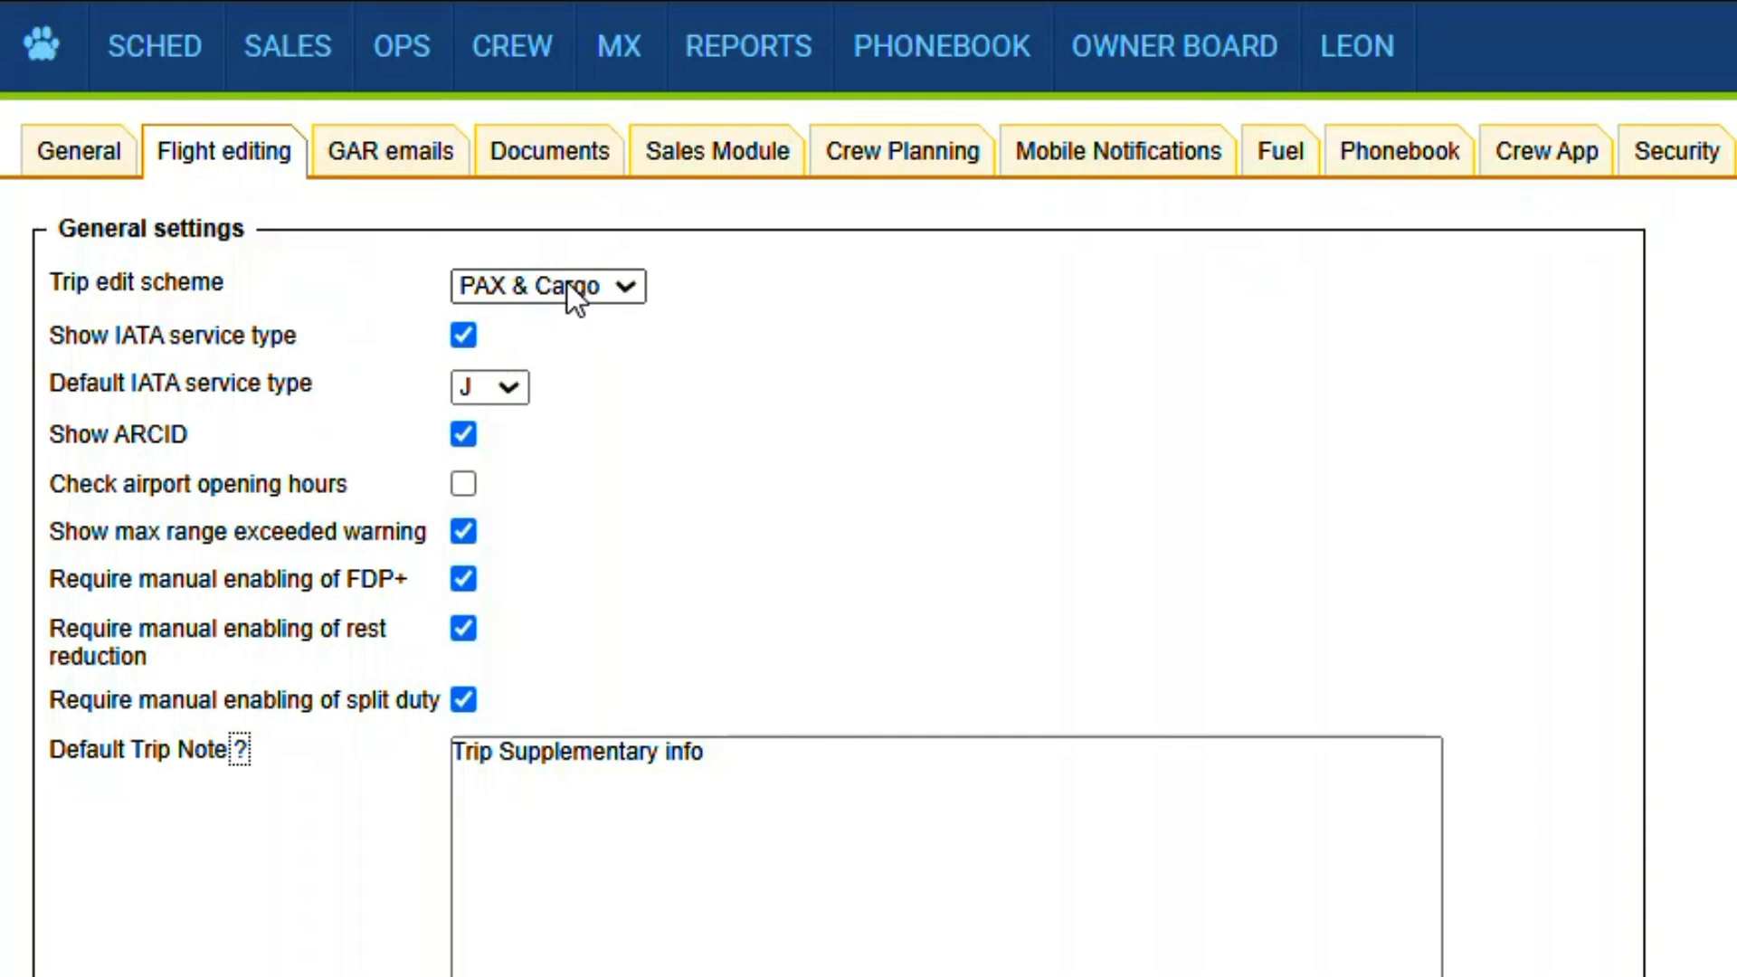
# - Select PAX & Cargo as the trip edit scheme and view the default IATA service type choices
pyautogui.click(621, 286)
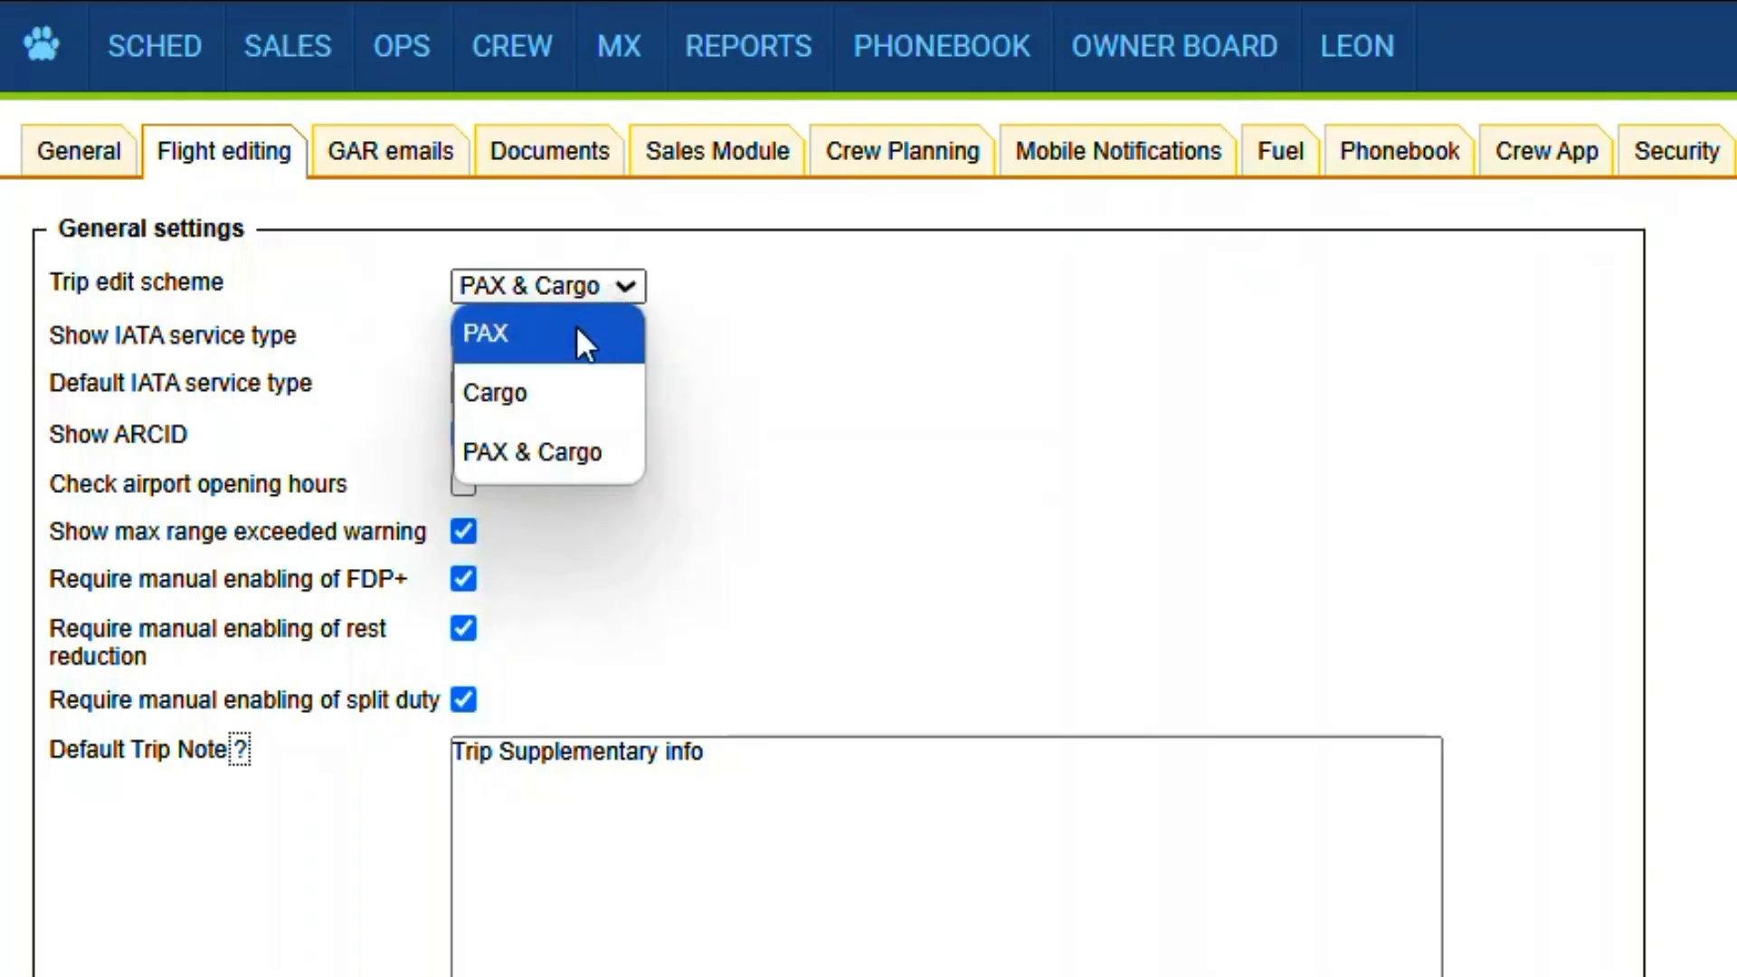
pyautogui.click(569, 452)
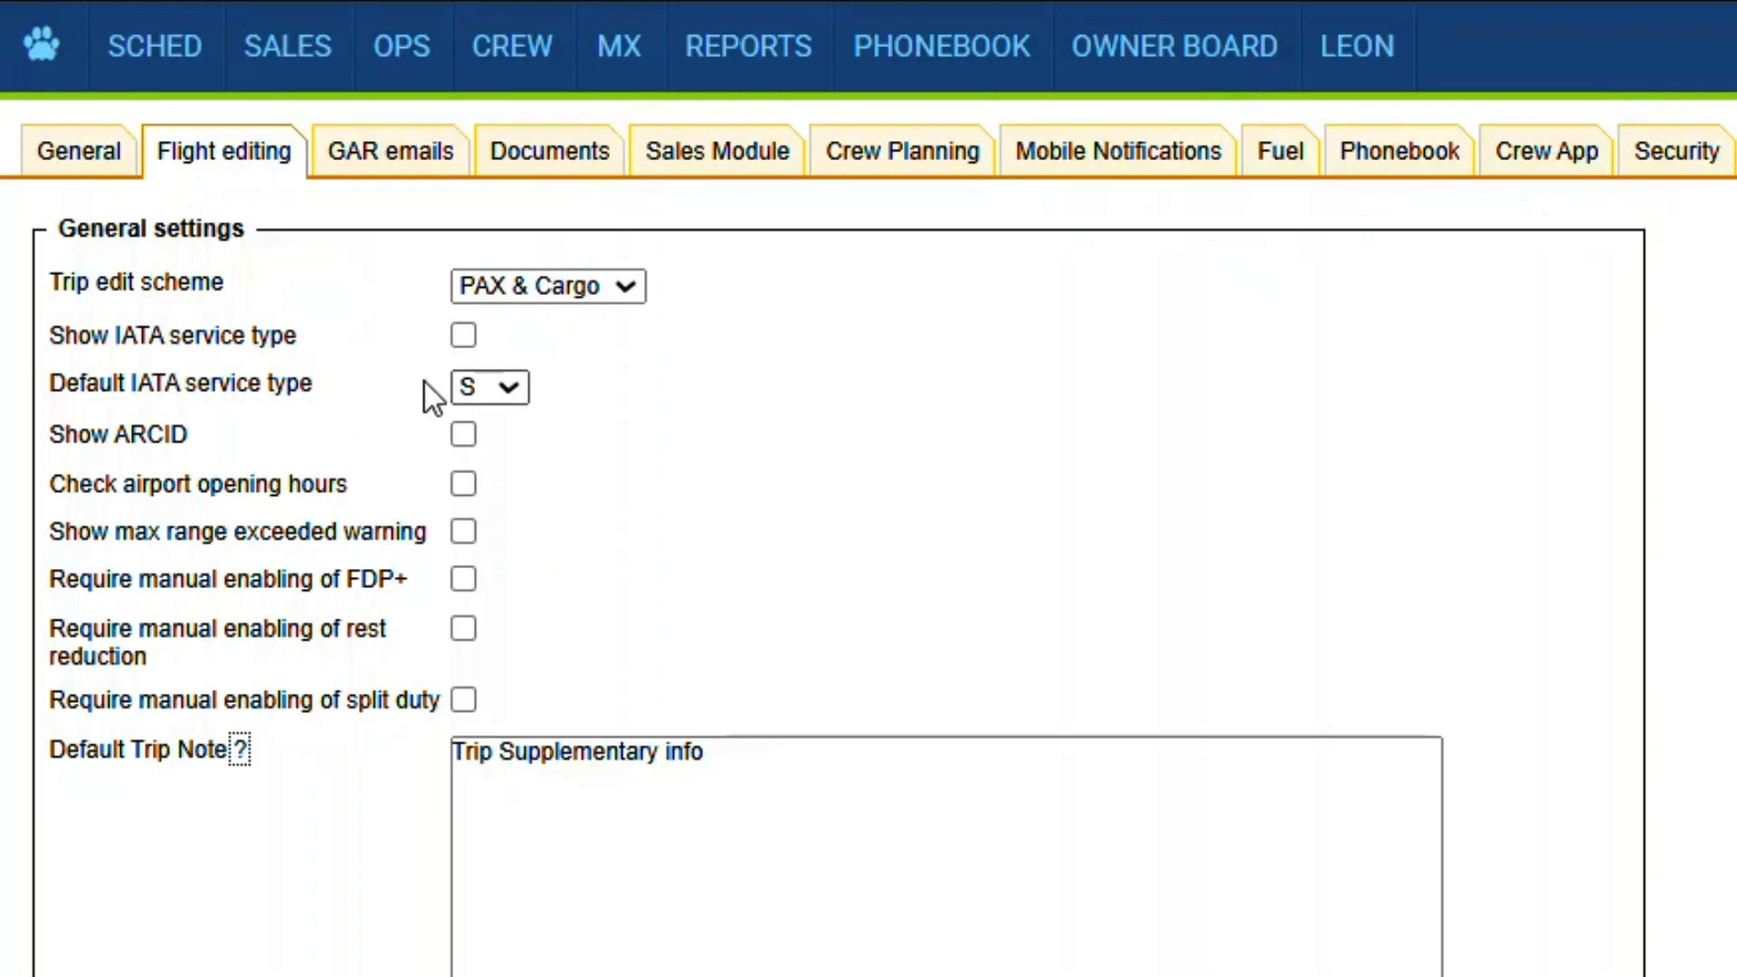
pyautogui.click(478, 387)
pyautogui.click(478, 387)
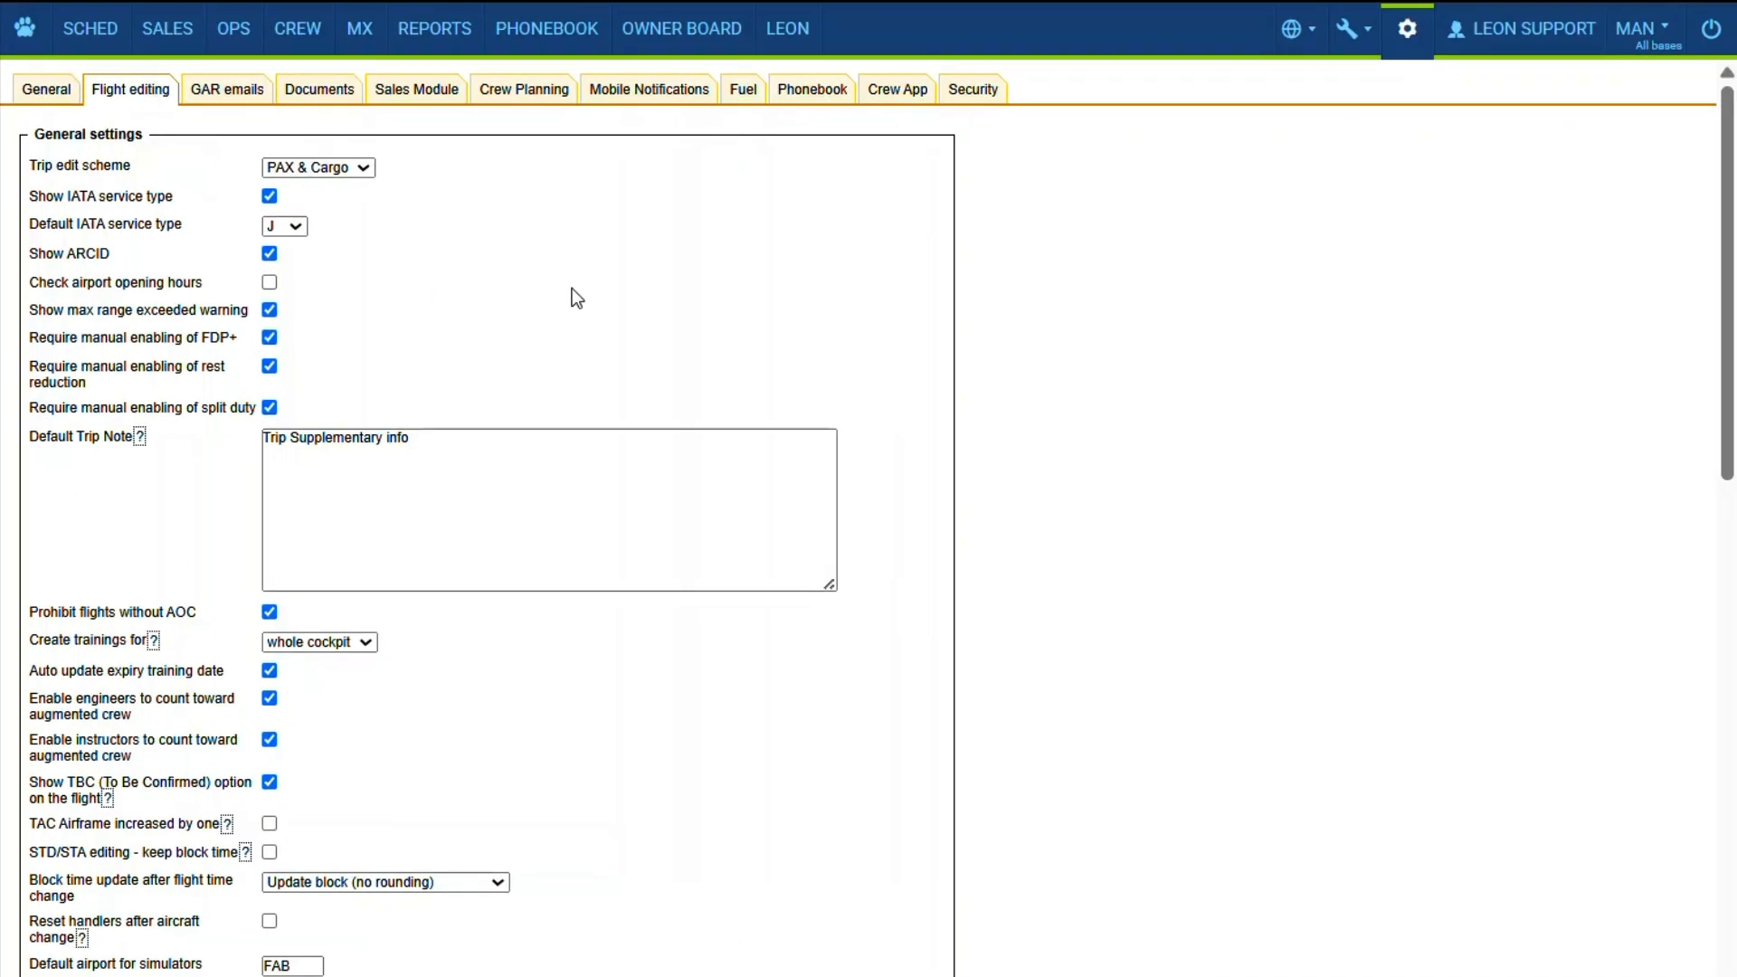
# - Open the fleet aircraft's performance settings to check its maximum ranges with 0 PAX and with max PAX
pyautogui.click(1398, 36)
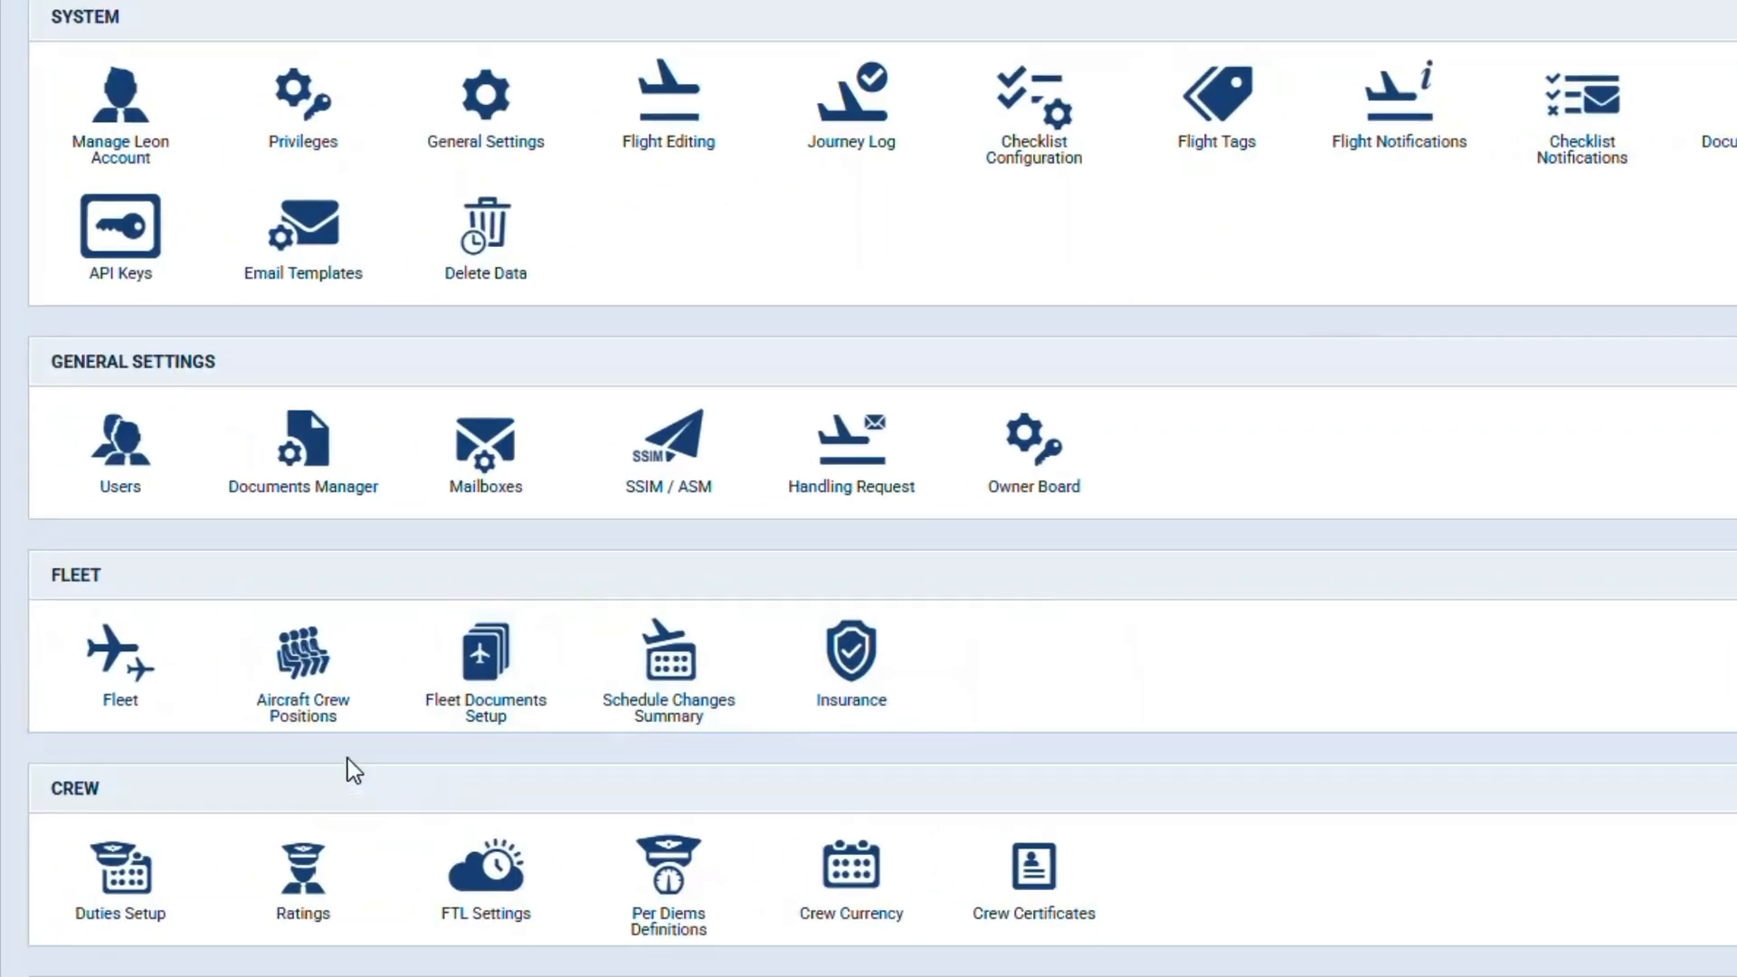
pyautogui.click(106, 674)
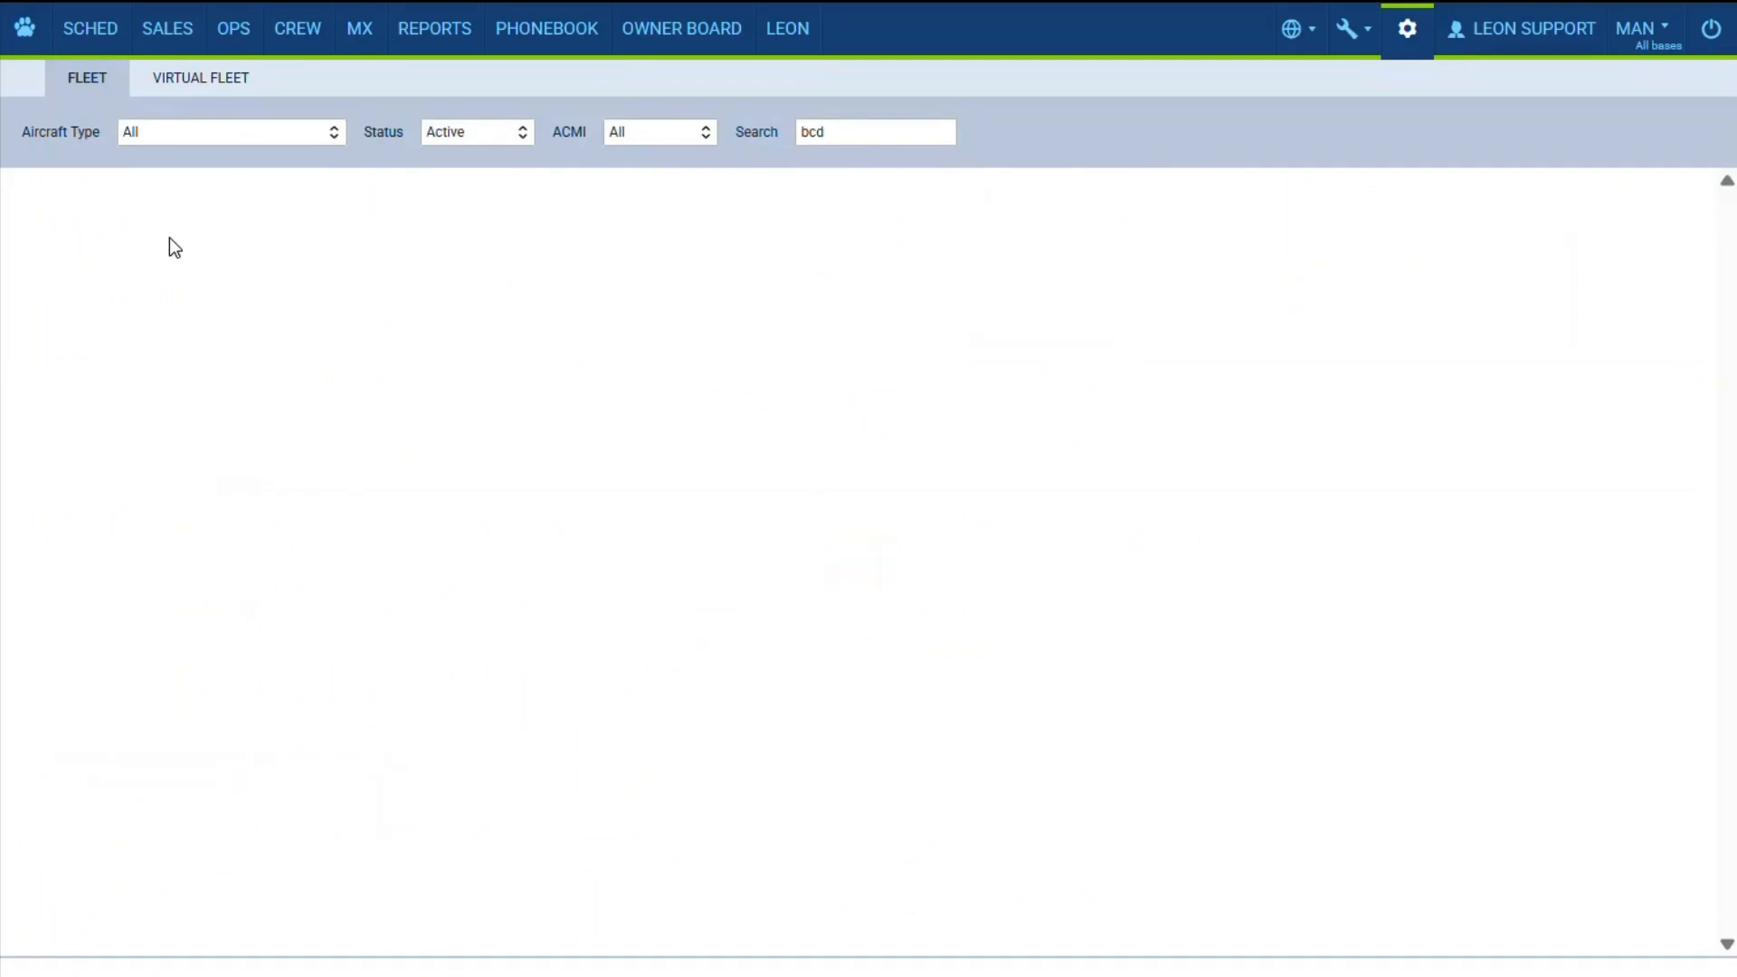
pyautogui.click(1235, 258)
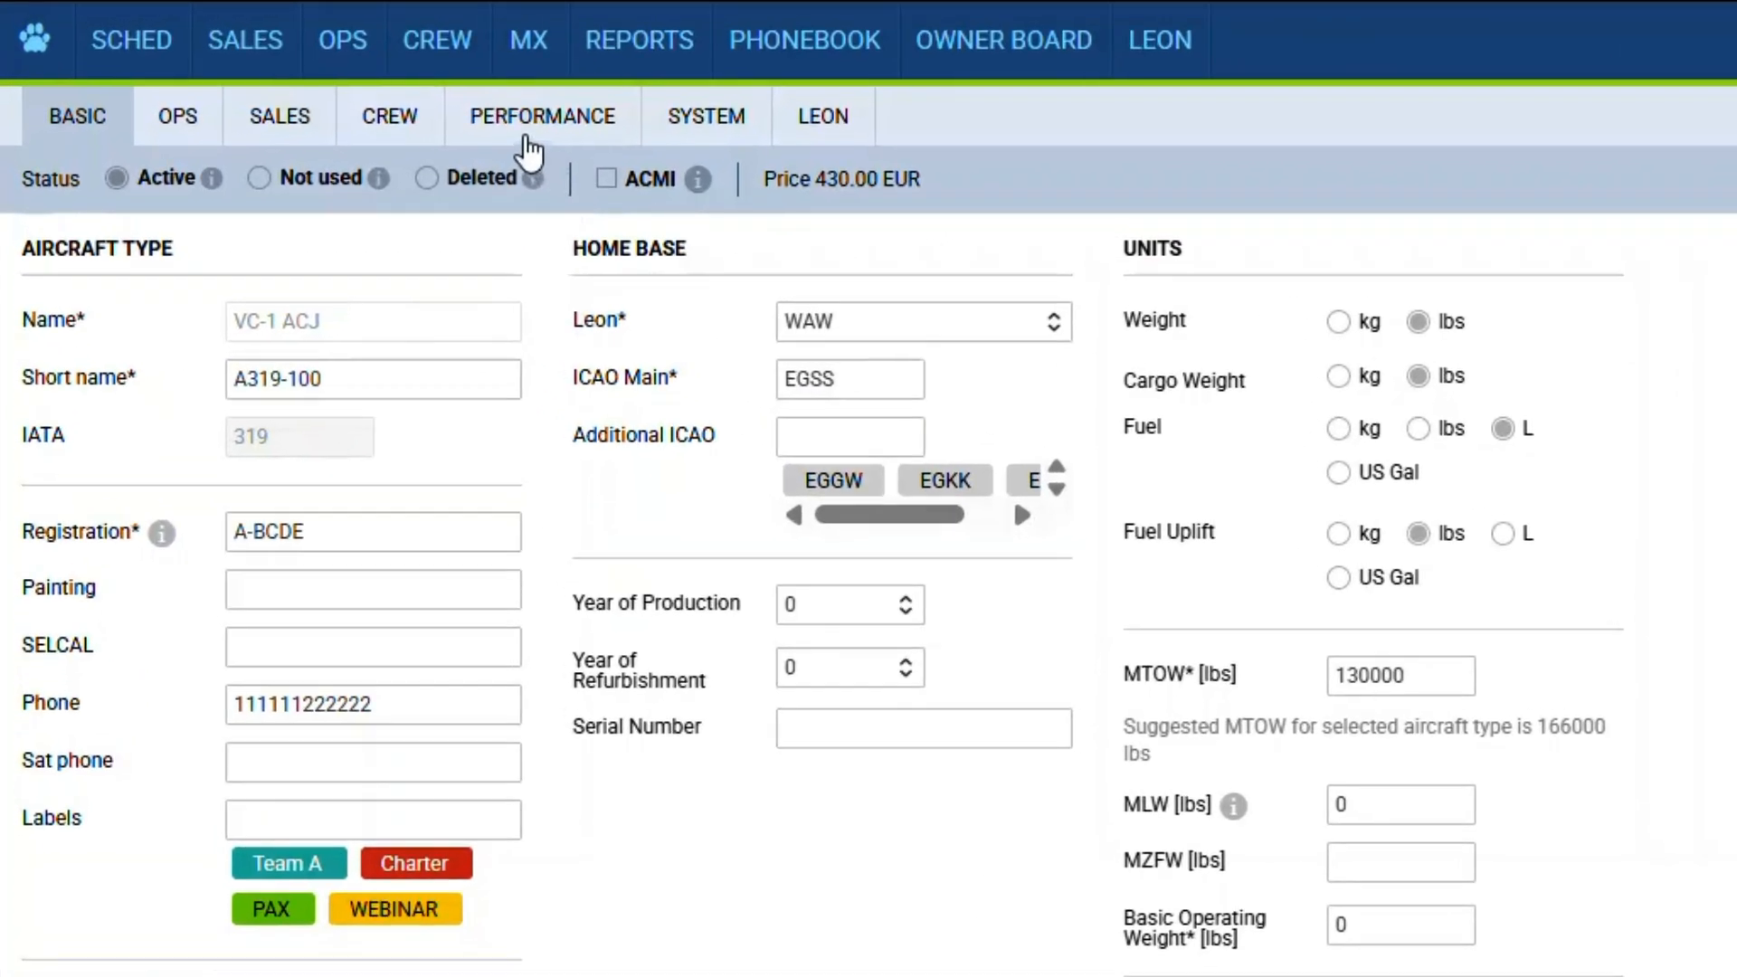
pyautogui.click(527, 138)
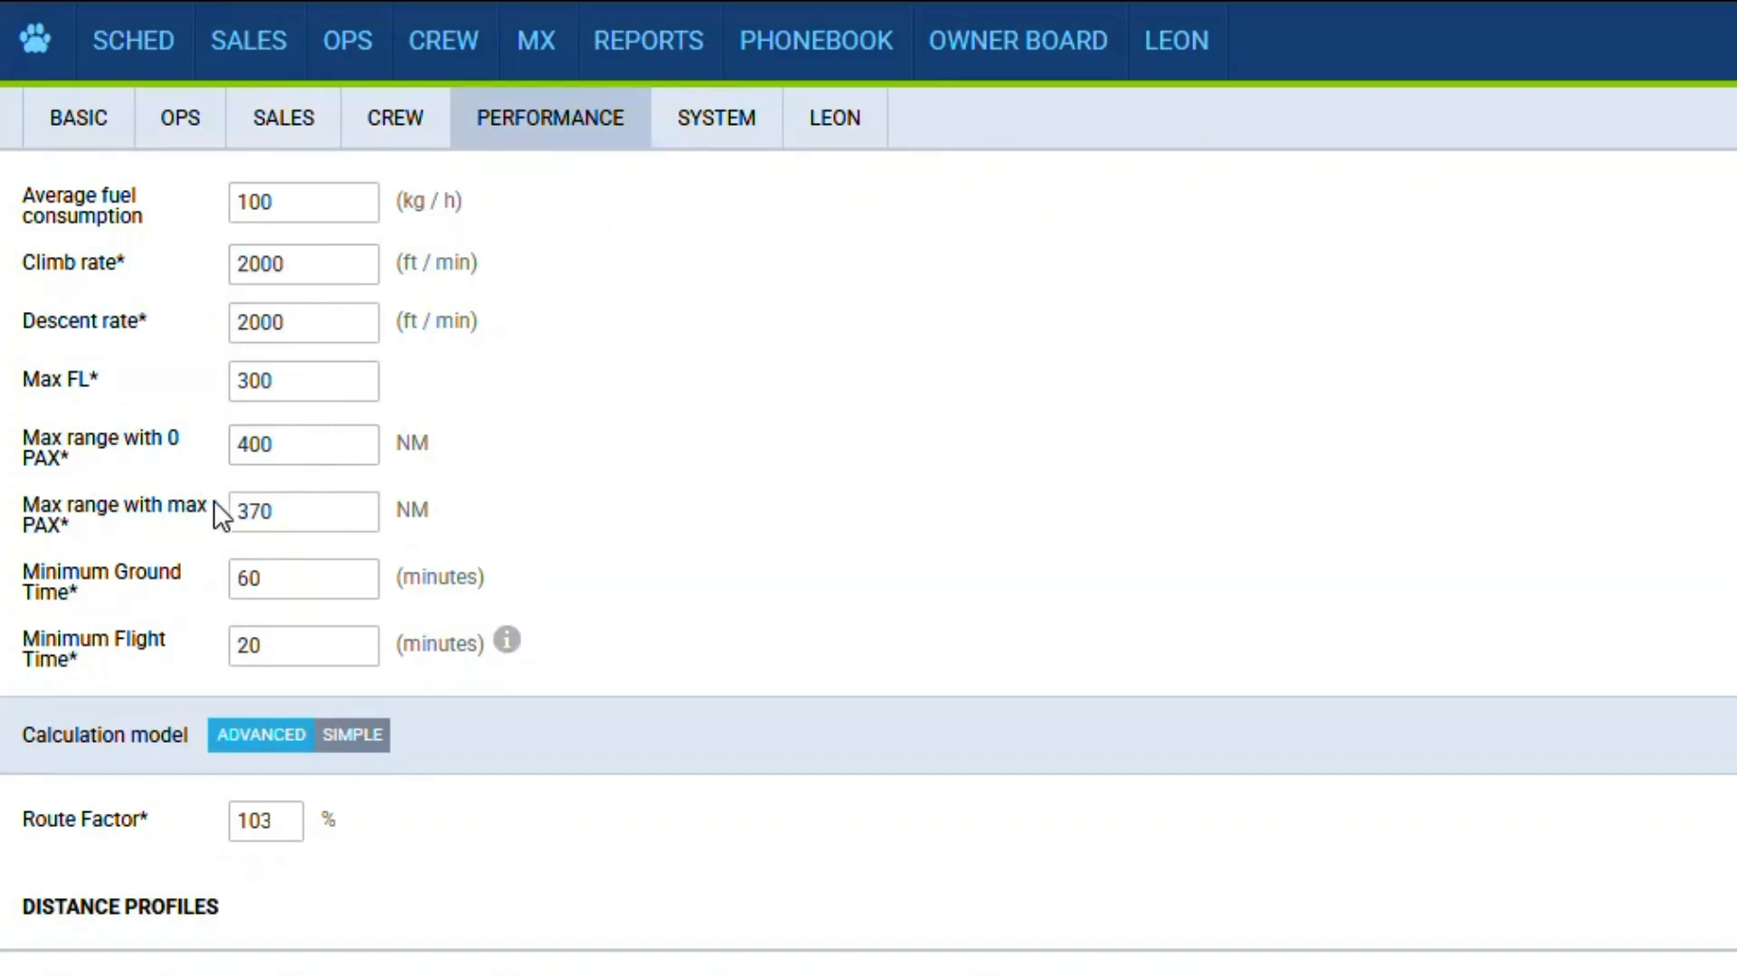
# - In the OPS flight table, examine the max range warning for aircraft A-BCDE on the 28 Apr flight ABC1
pyautogui.click(352, 45)
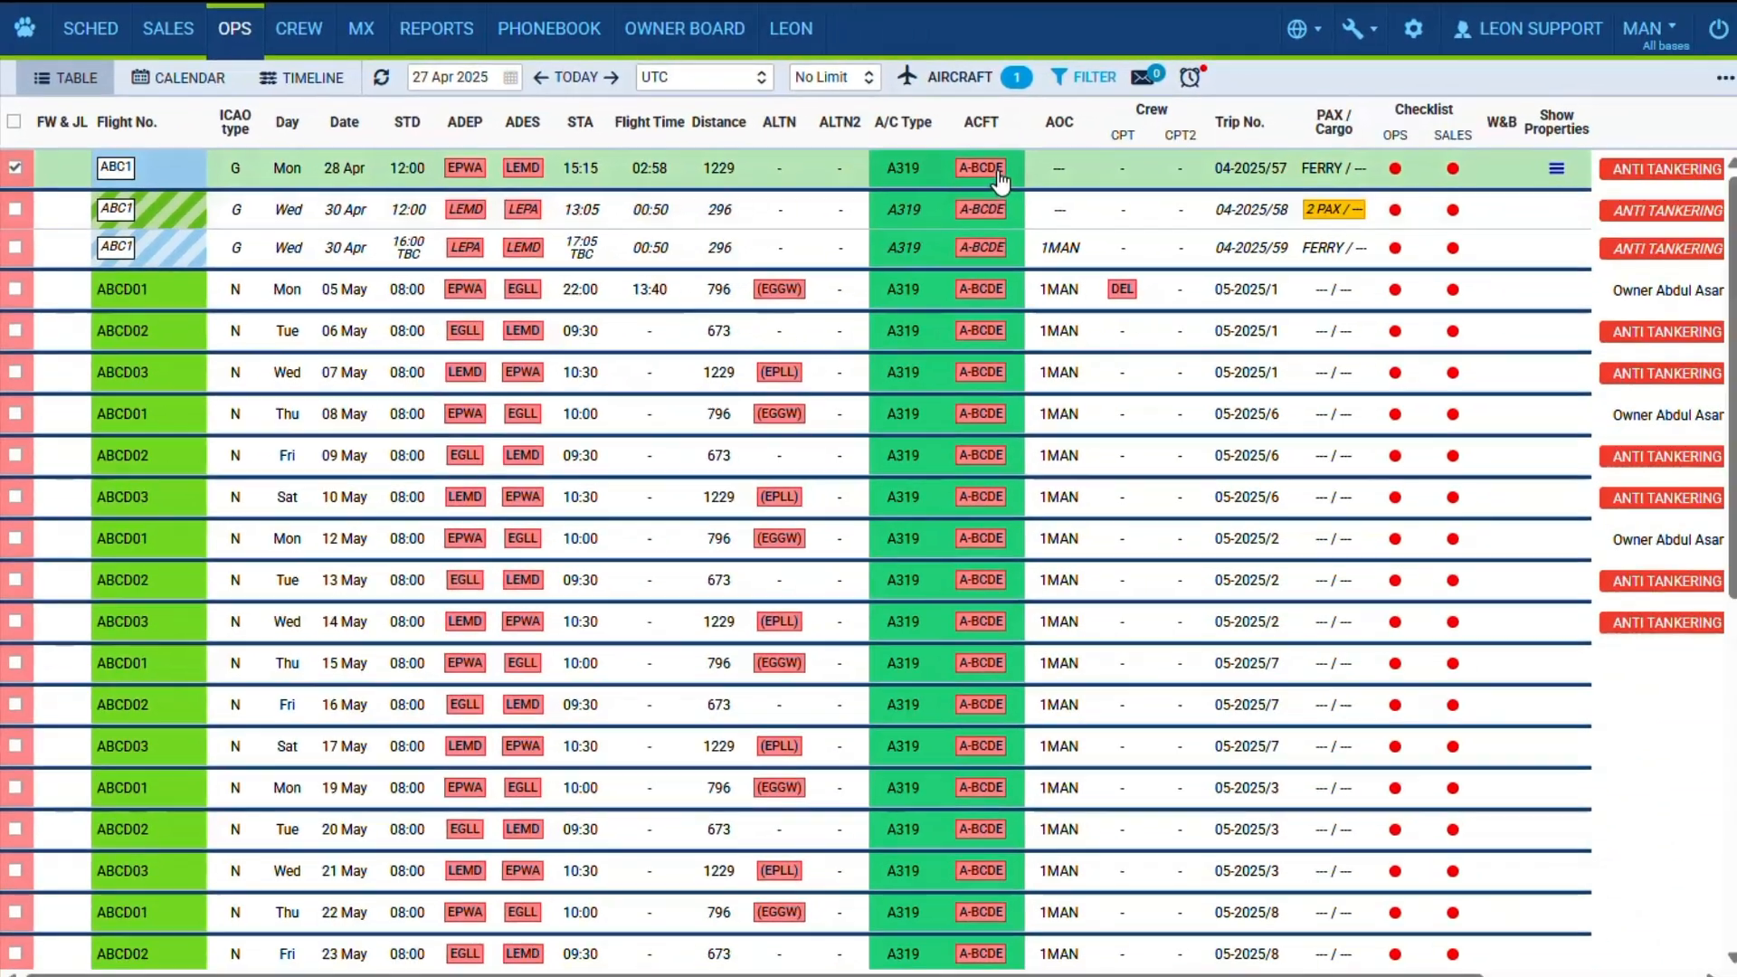
pyautogui.moveTo(1193, 215)
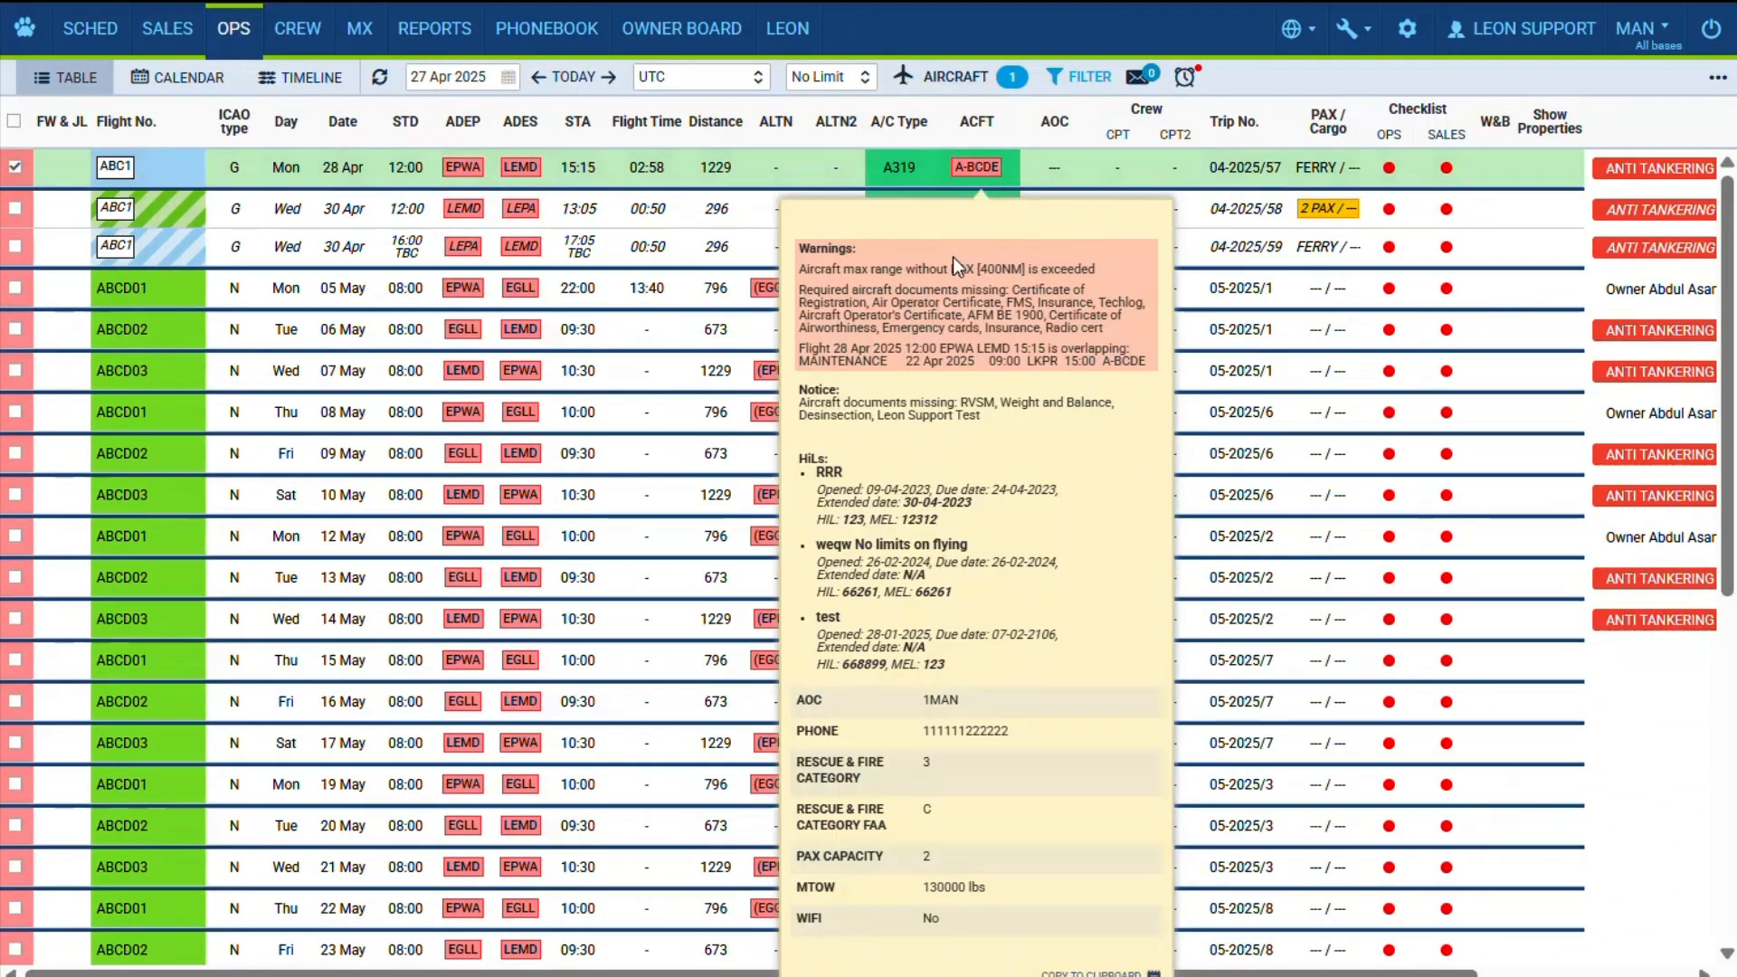
pyautogui.moveTo(799, 269); pyautogui.dragTo(1114, 273)
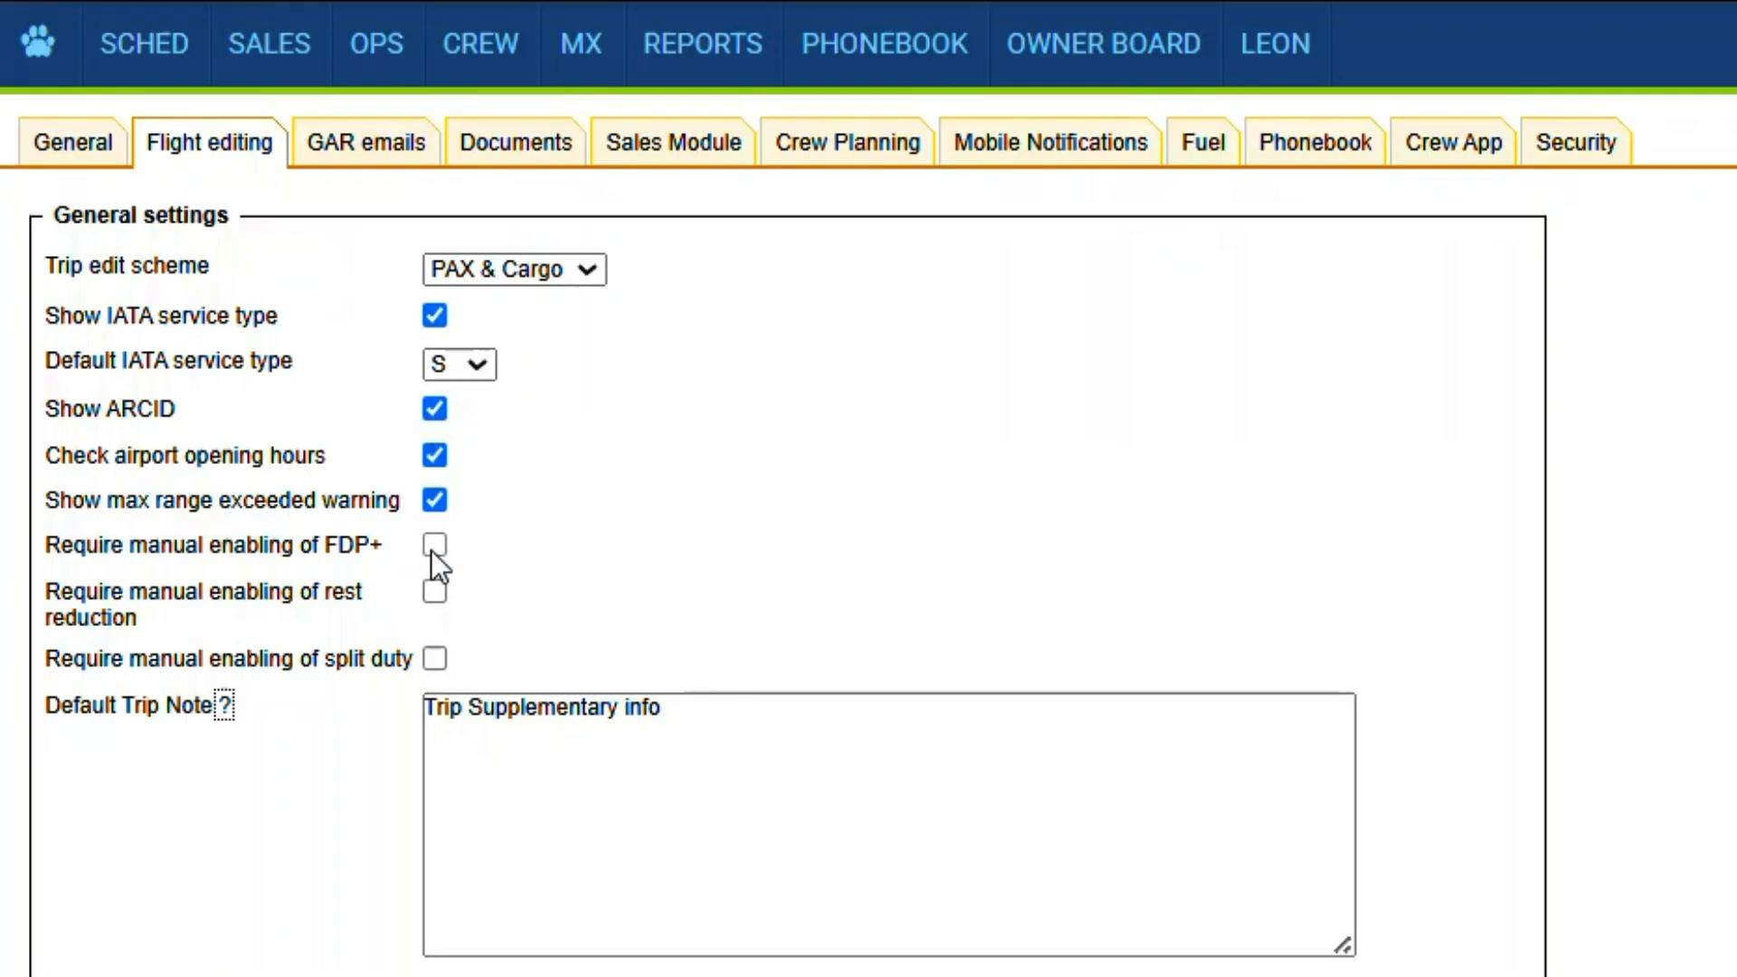
# - Require manual enabling of FDP+, rest reduction and split duty in the flight editing settings
pyautogui.click(434, 589)
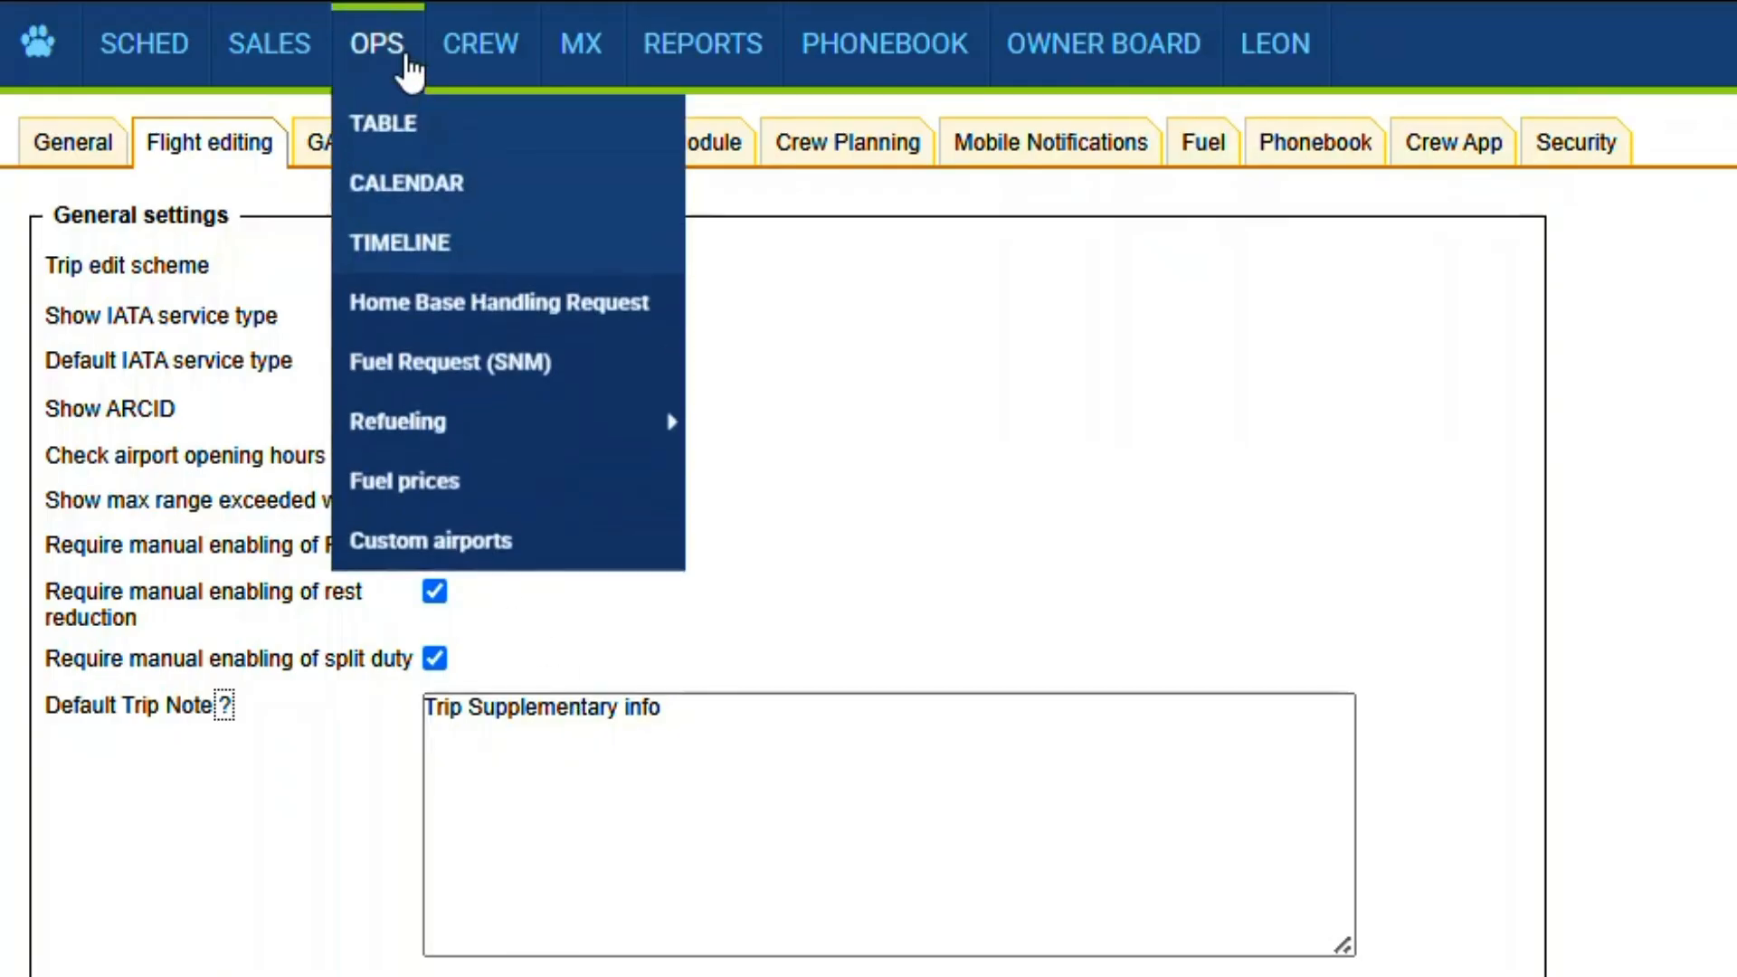
# - Open the crew FTL calculations for the 29 May EPWA-EGLL flight ABCD01 in the OPS table
pyautogui.click(408, 68)
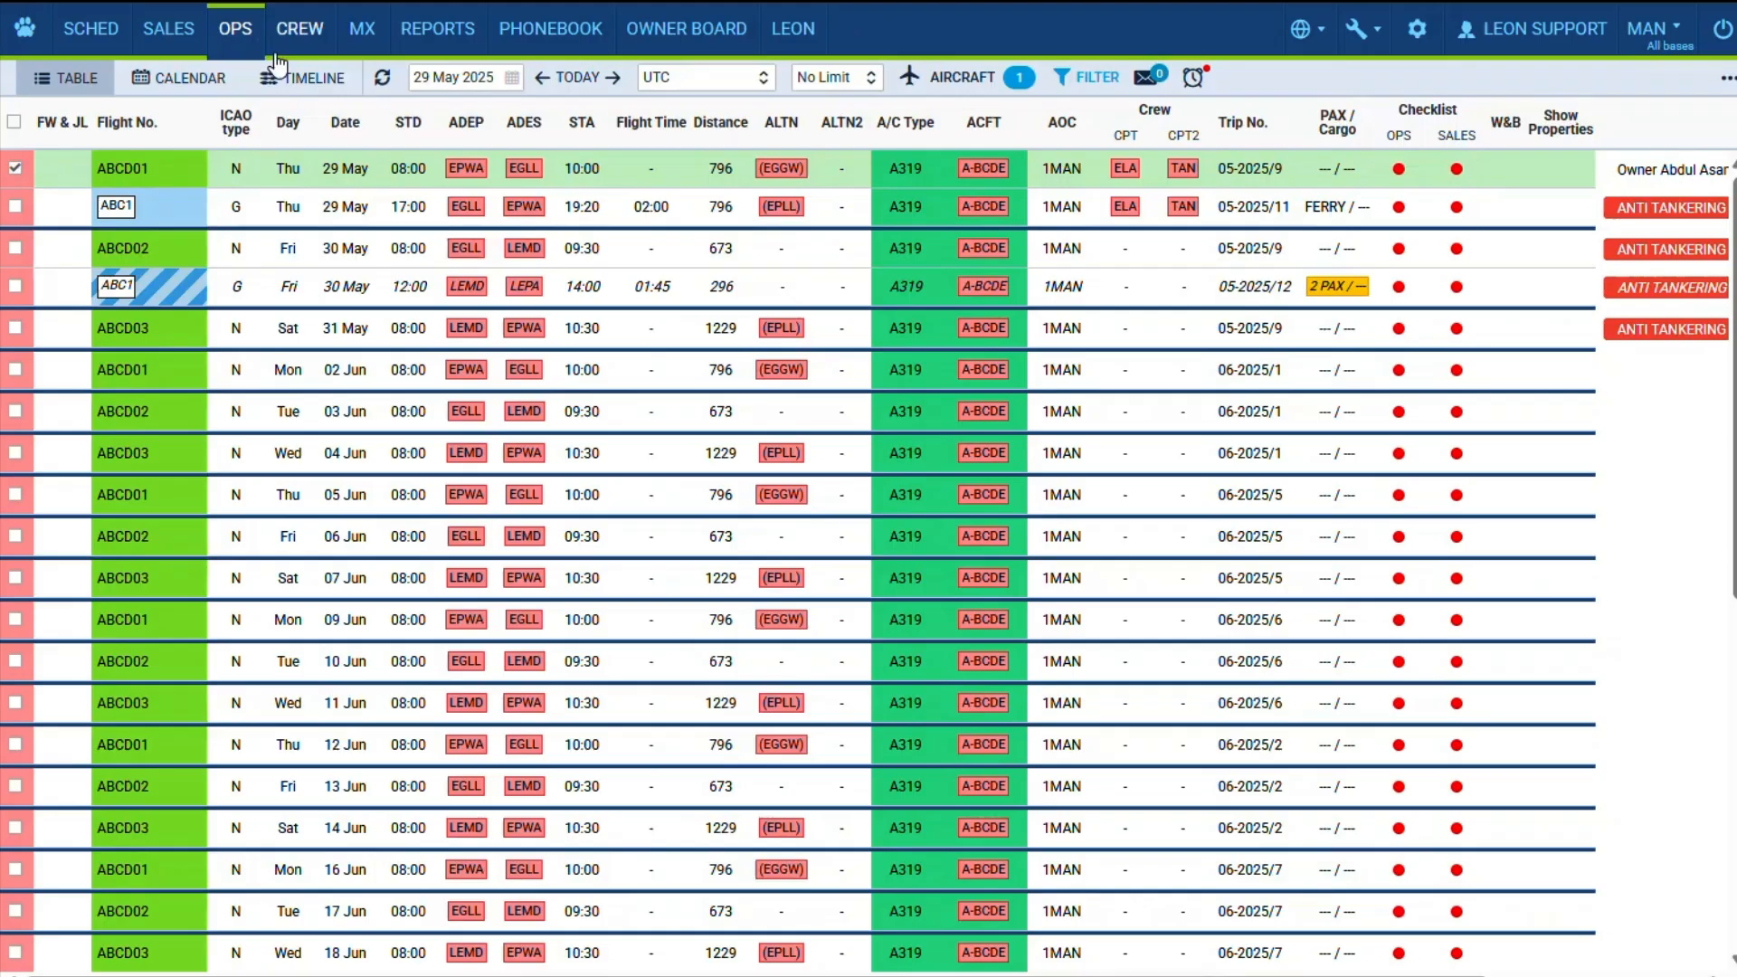
pyautogui.moveTo(480, 43)
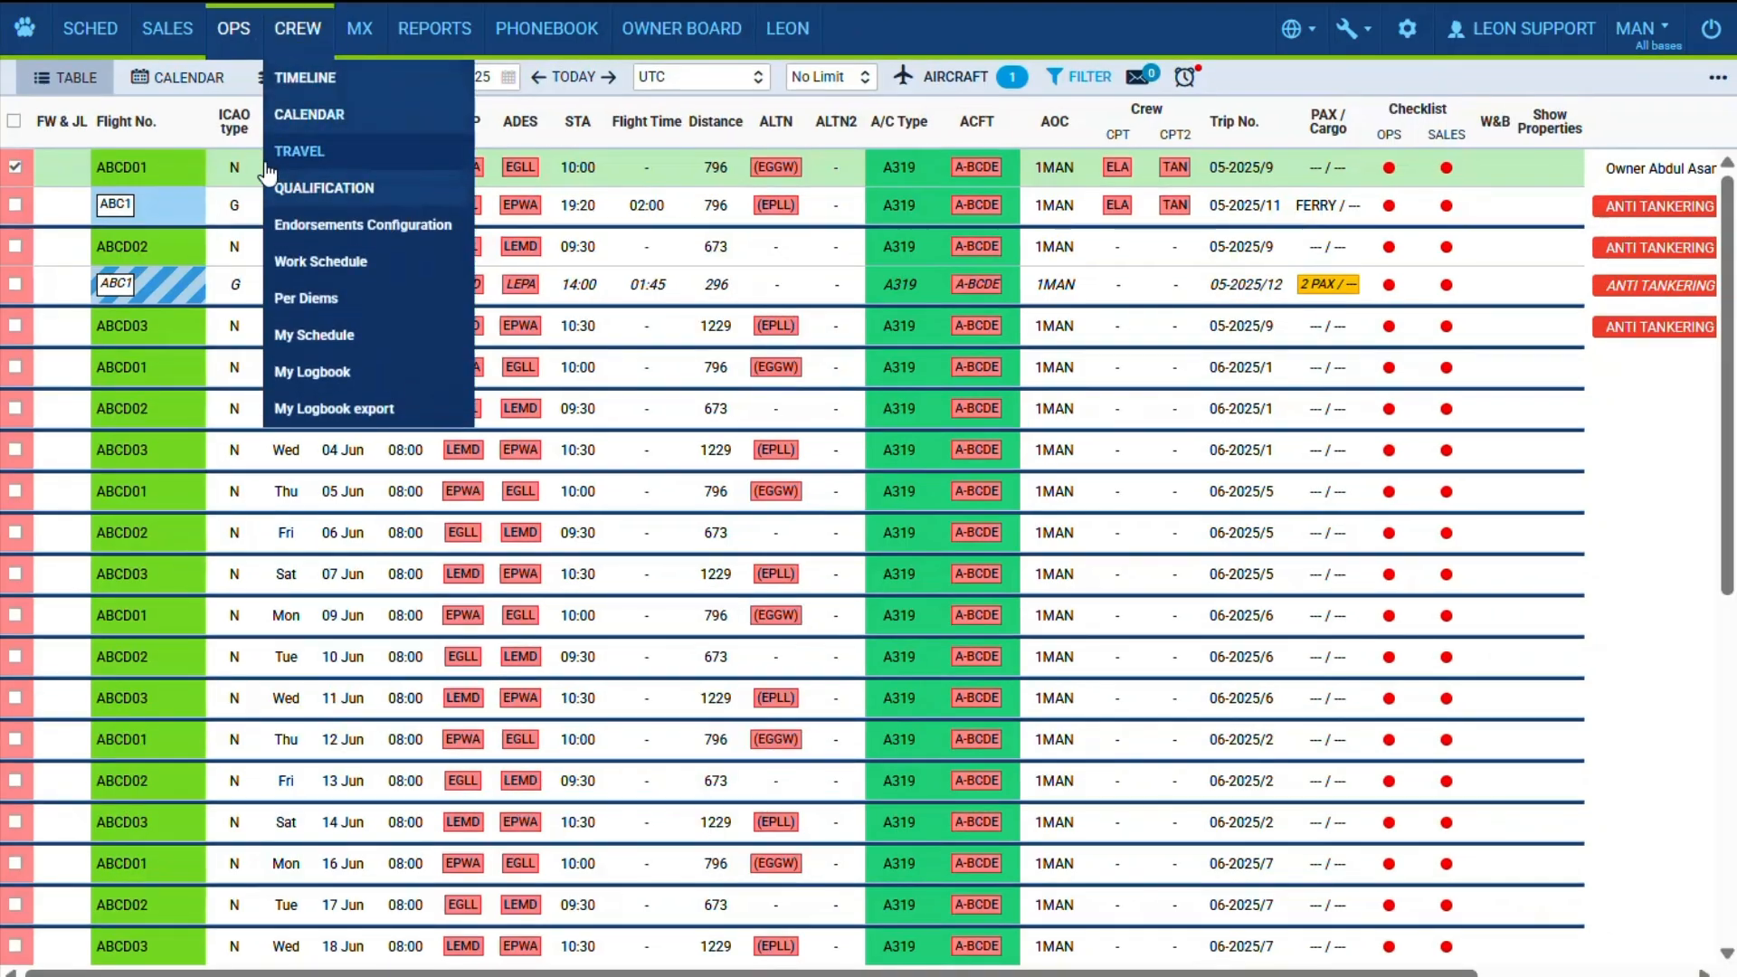
pyautogui.click(235, 171)
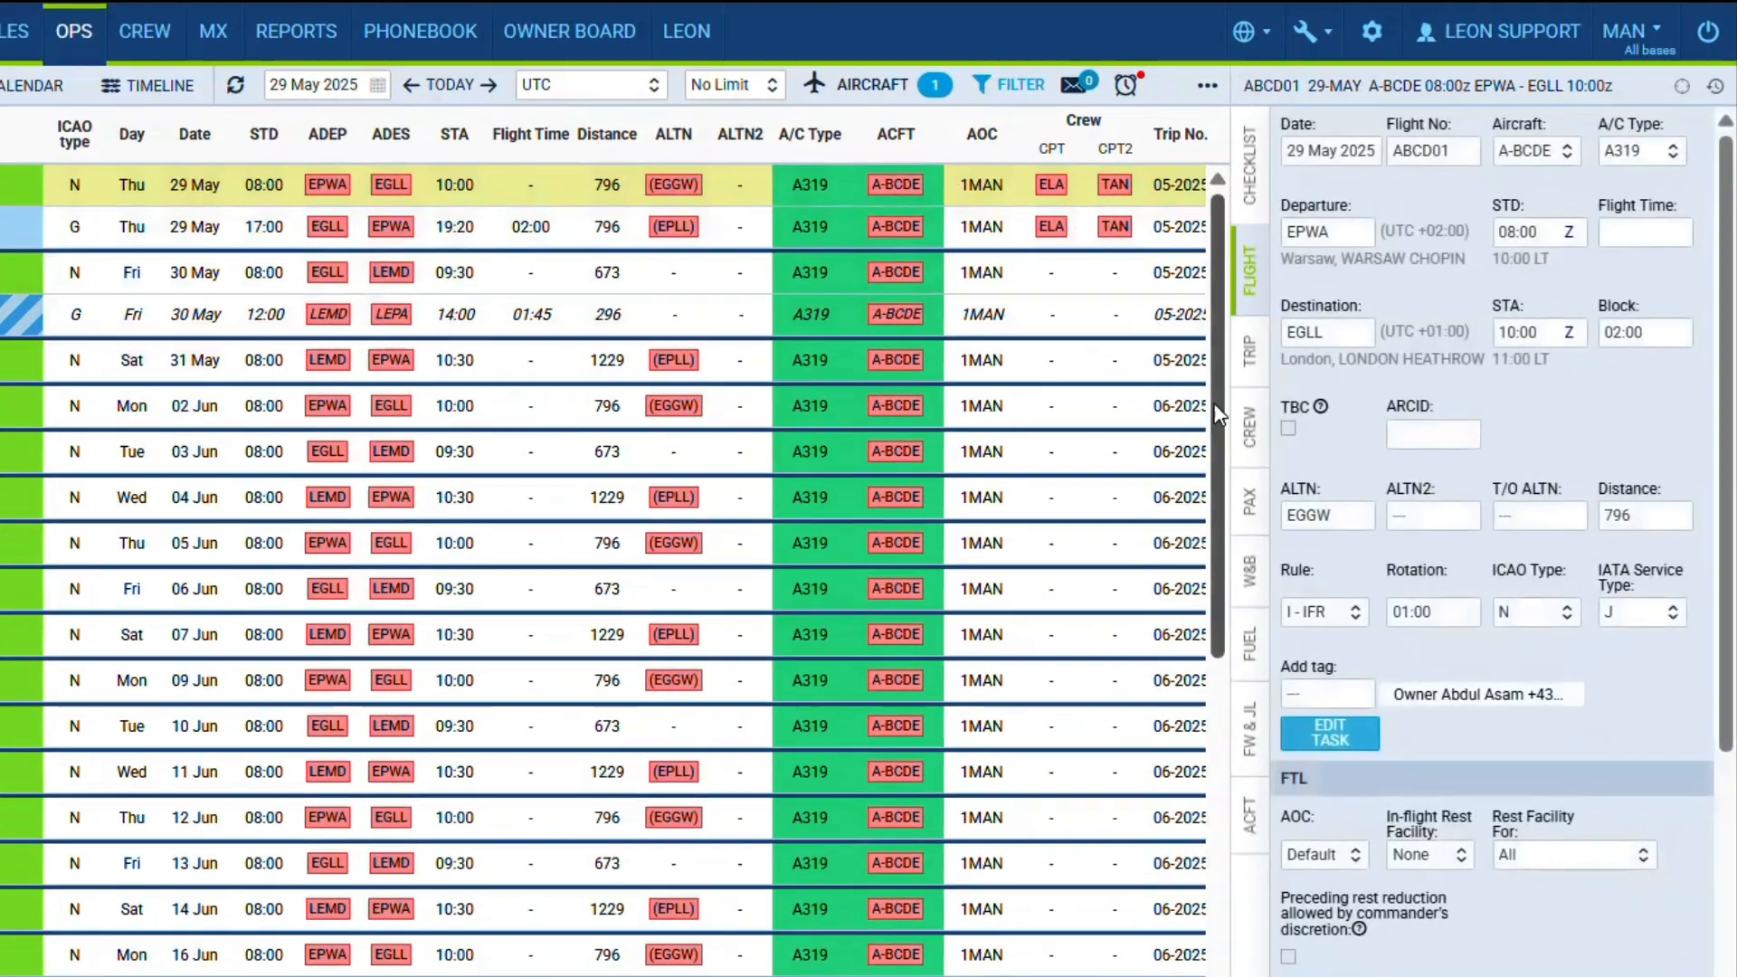
pyautogui.click(1249, 427)
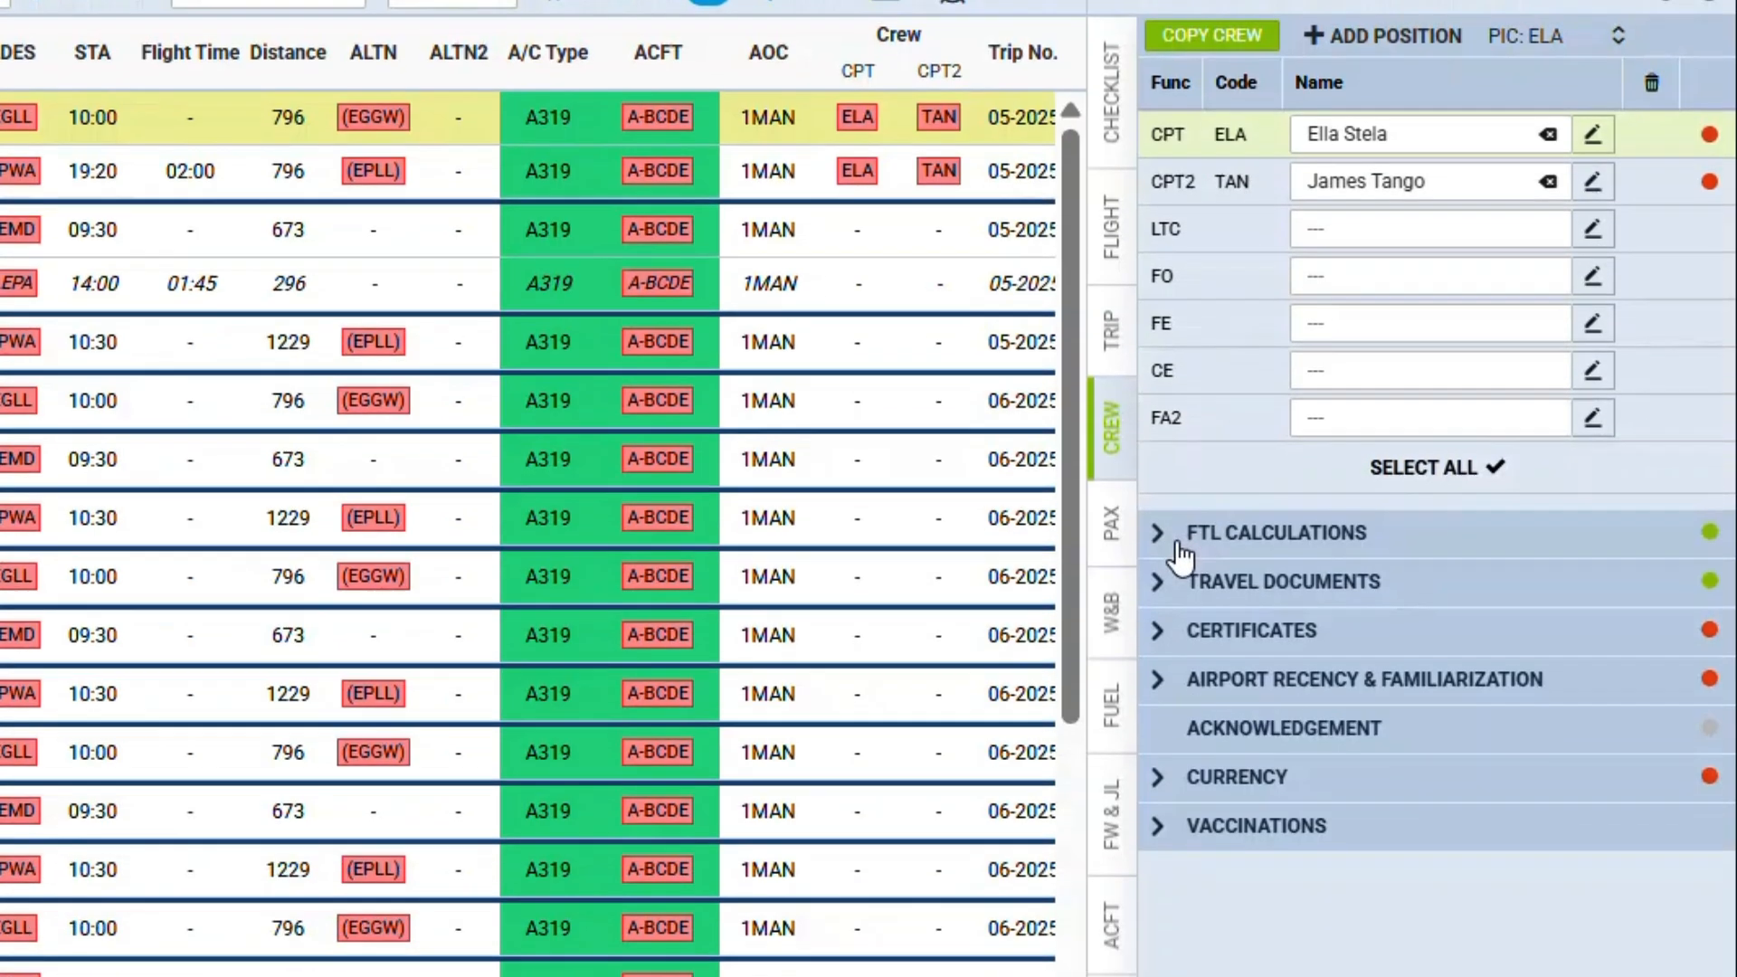
pyautogui.click(1185, 674)
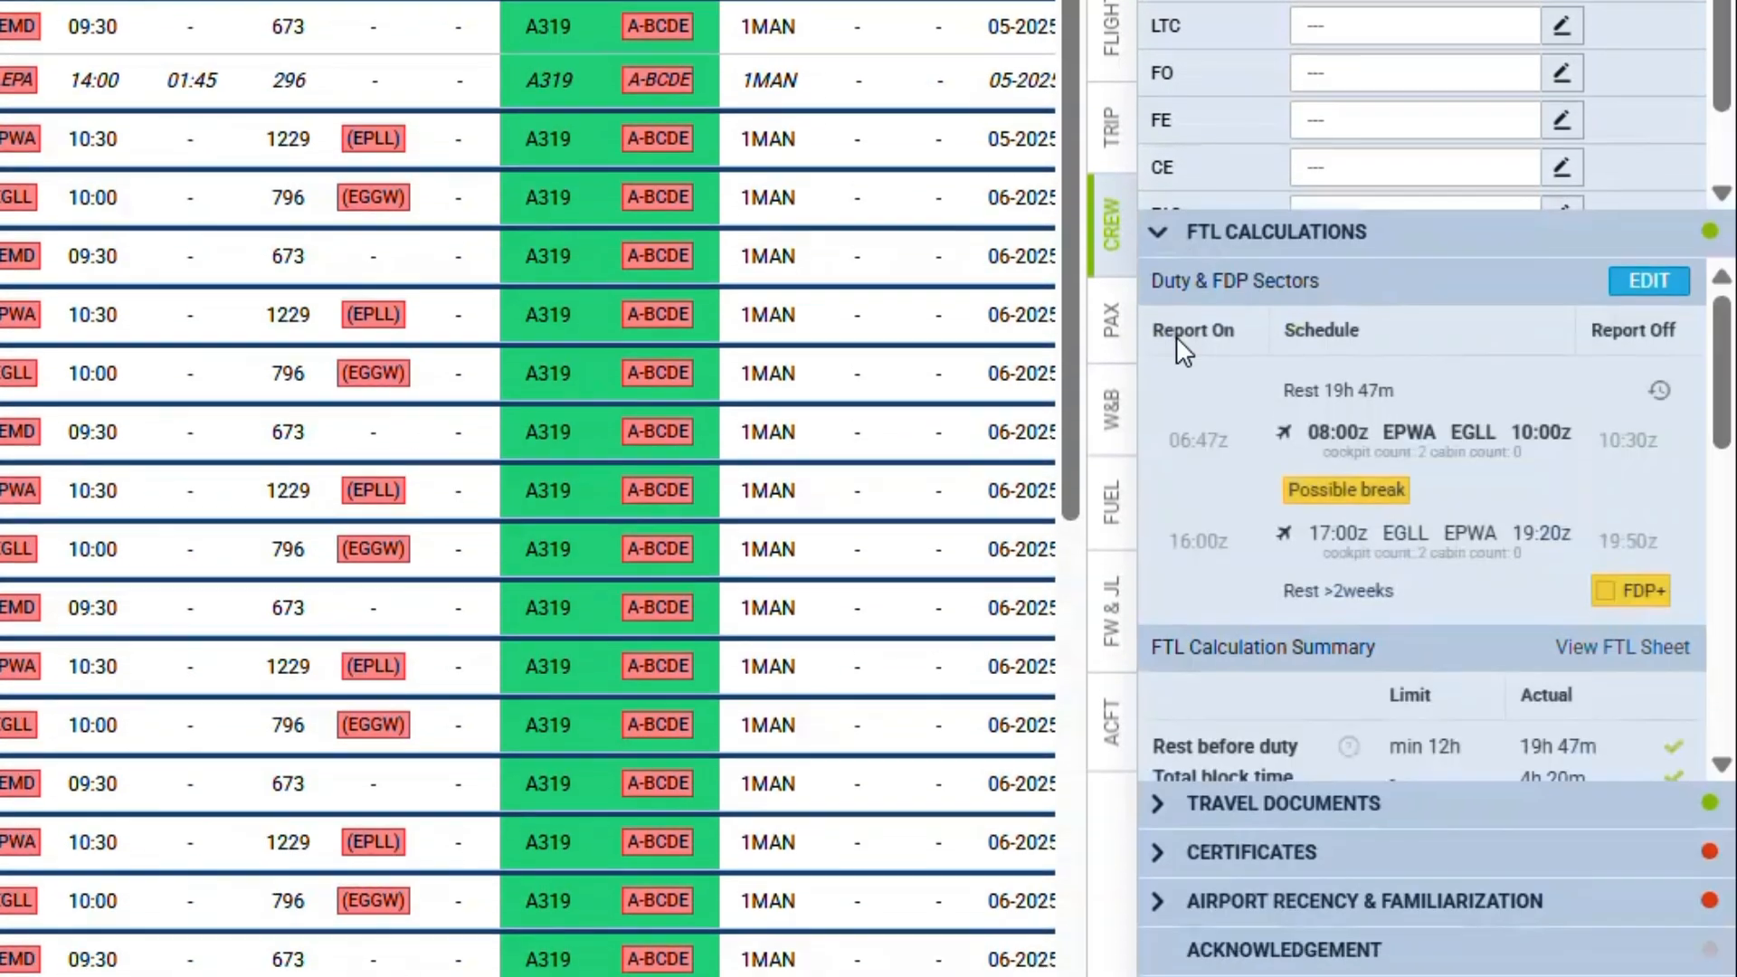
# - Edit the duty and FDP sectors to turn on FDP+ and enable the break between the two flights
pyautogui.click(1642, 288)
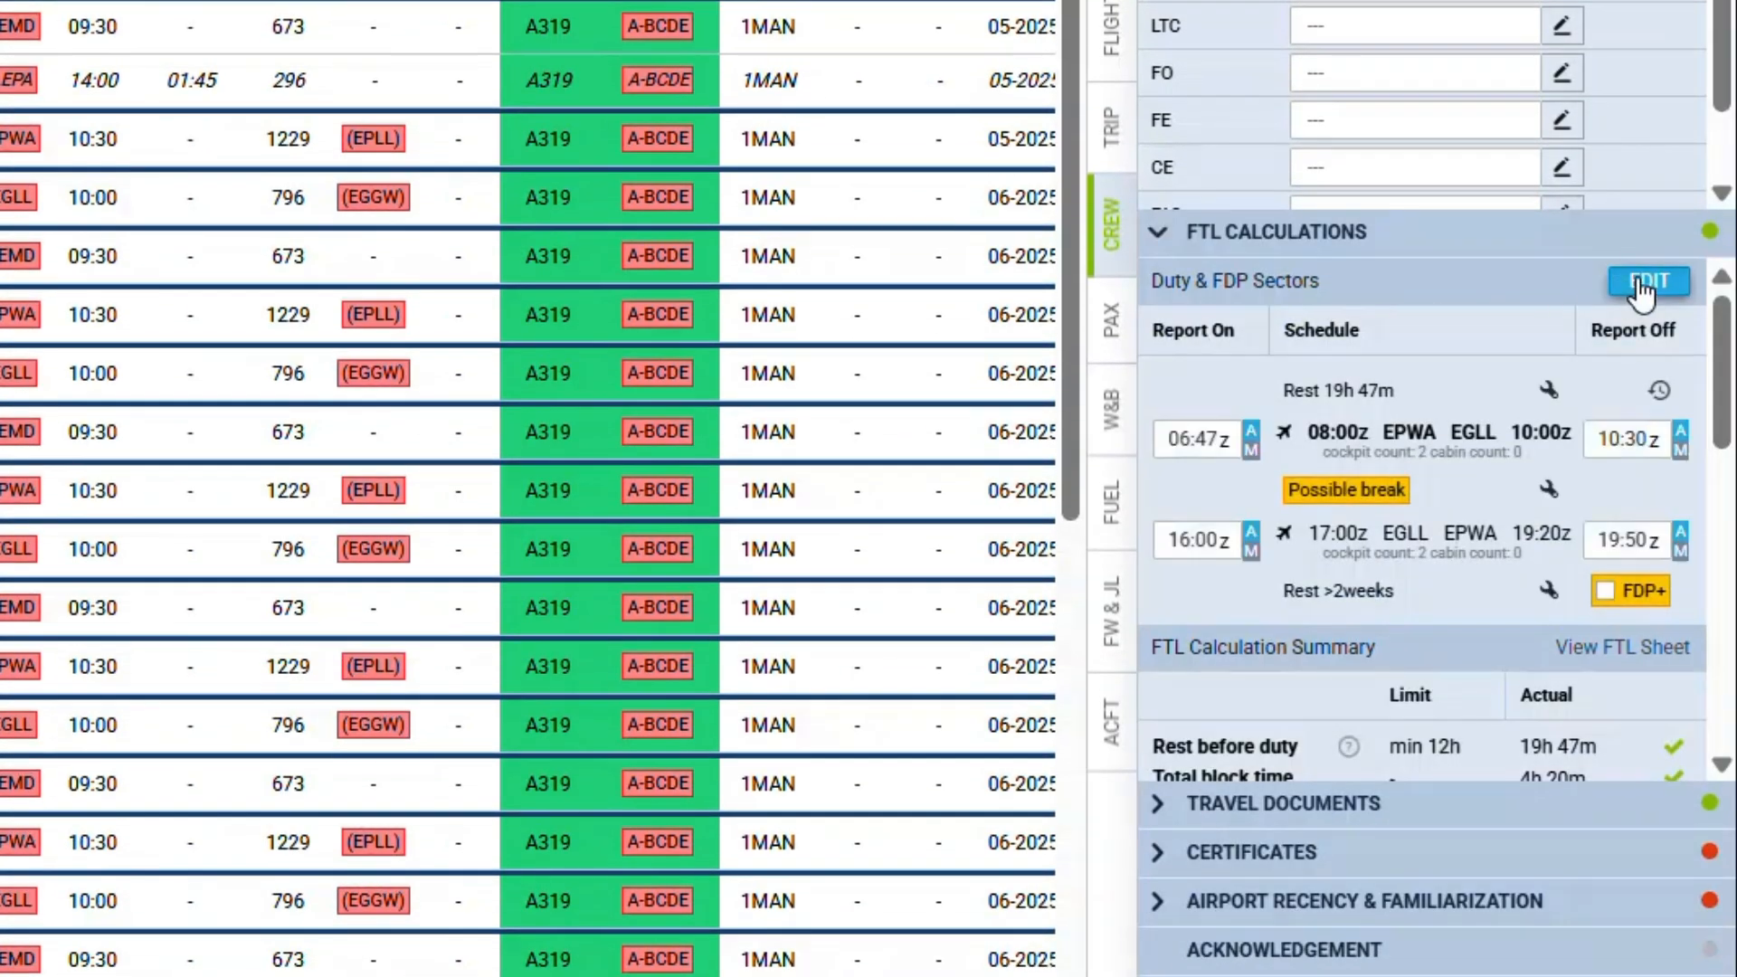
pyautogui.click(1600, 593)
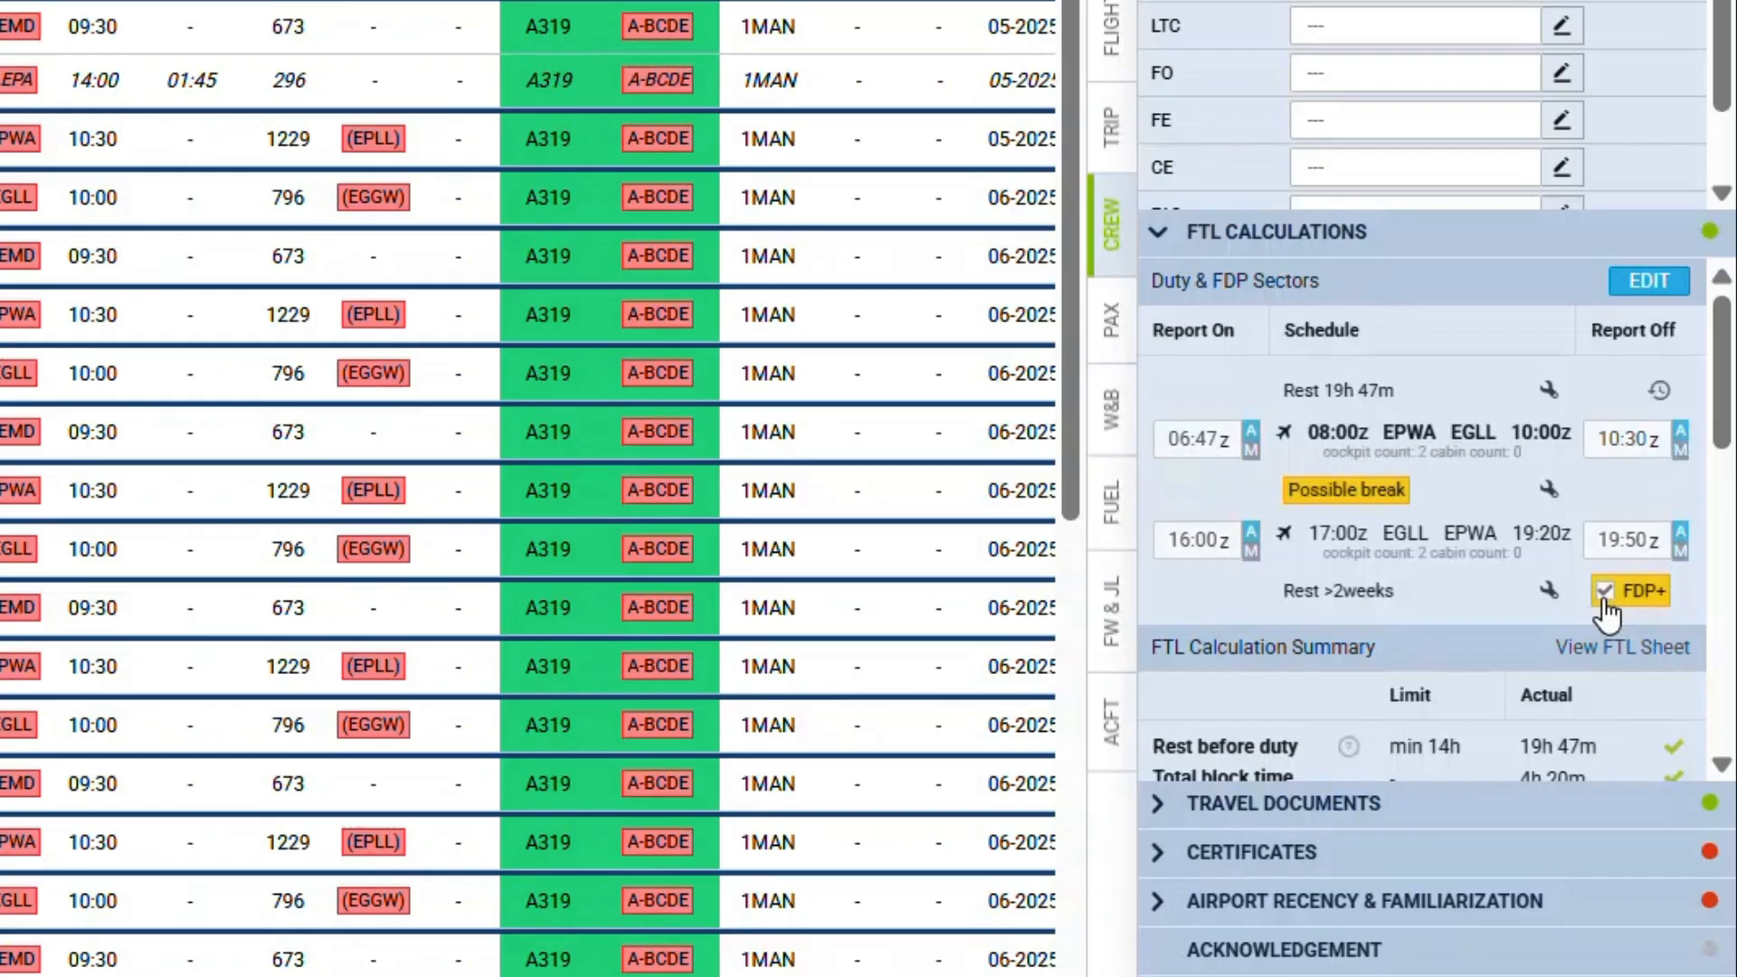
pyautogui.click(1549, 493)
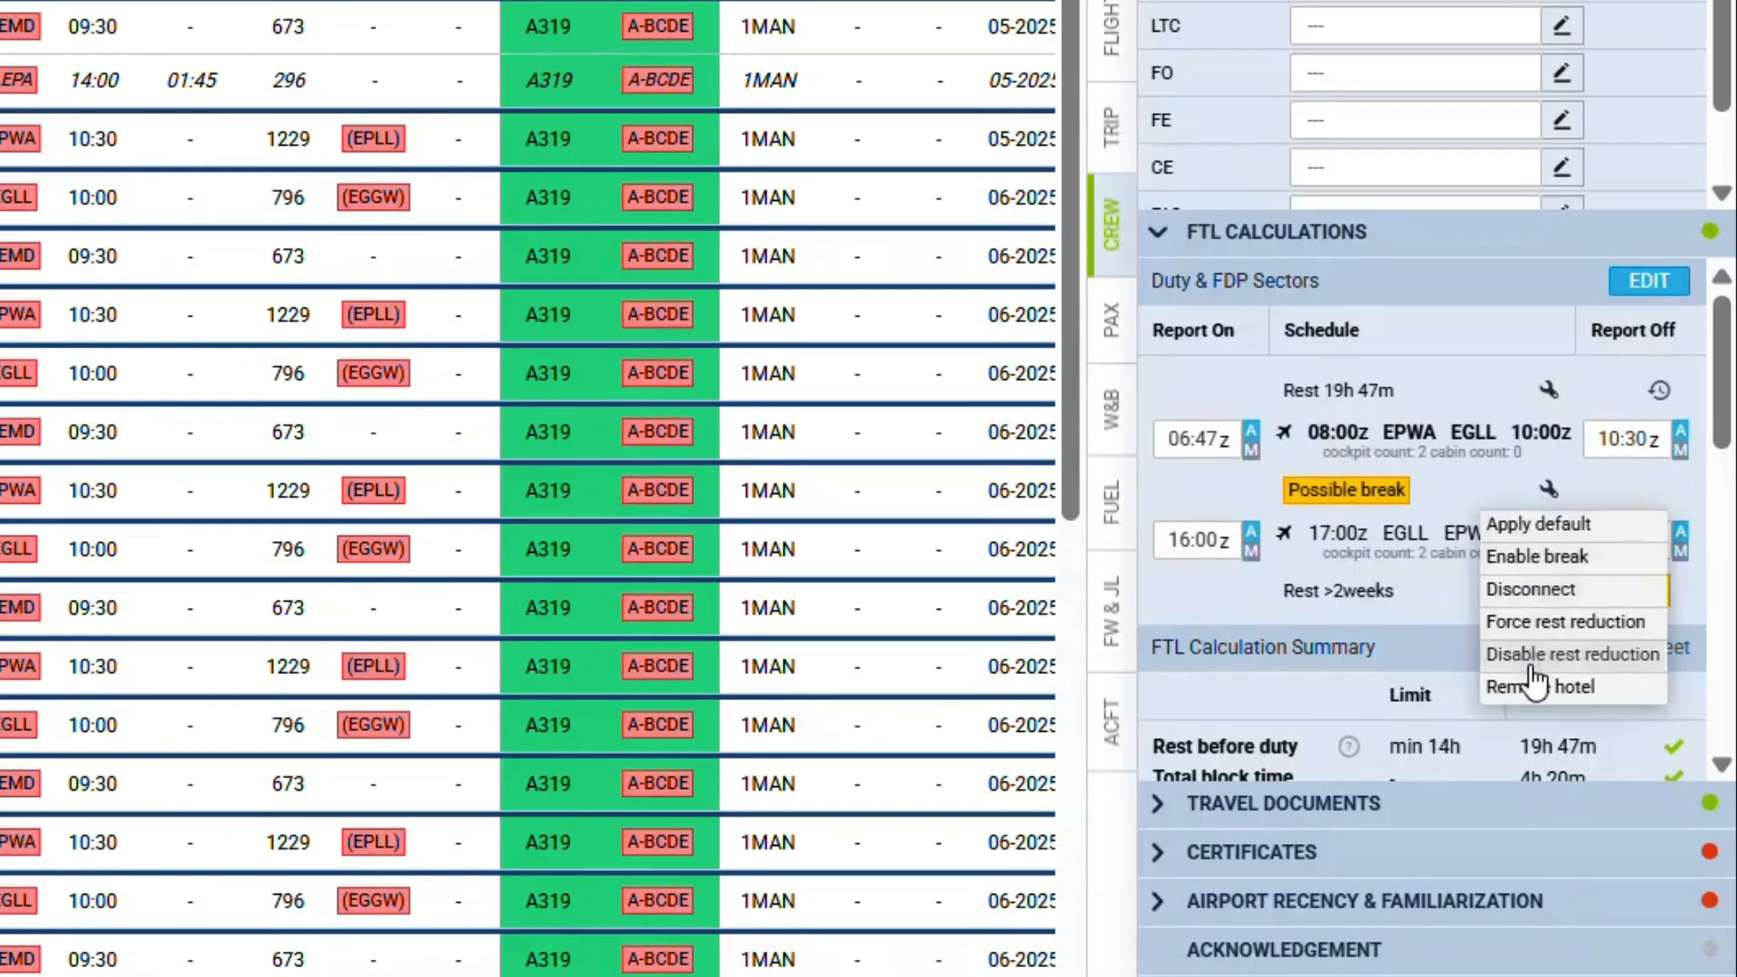
pyautogui.click(1535, 554)
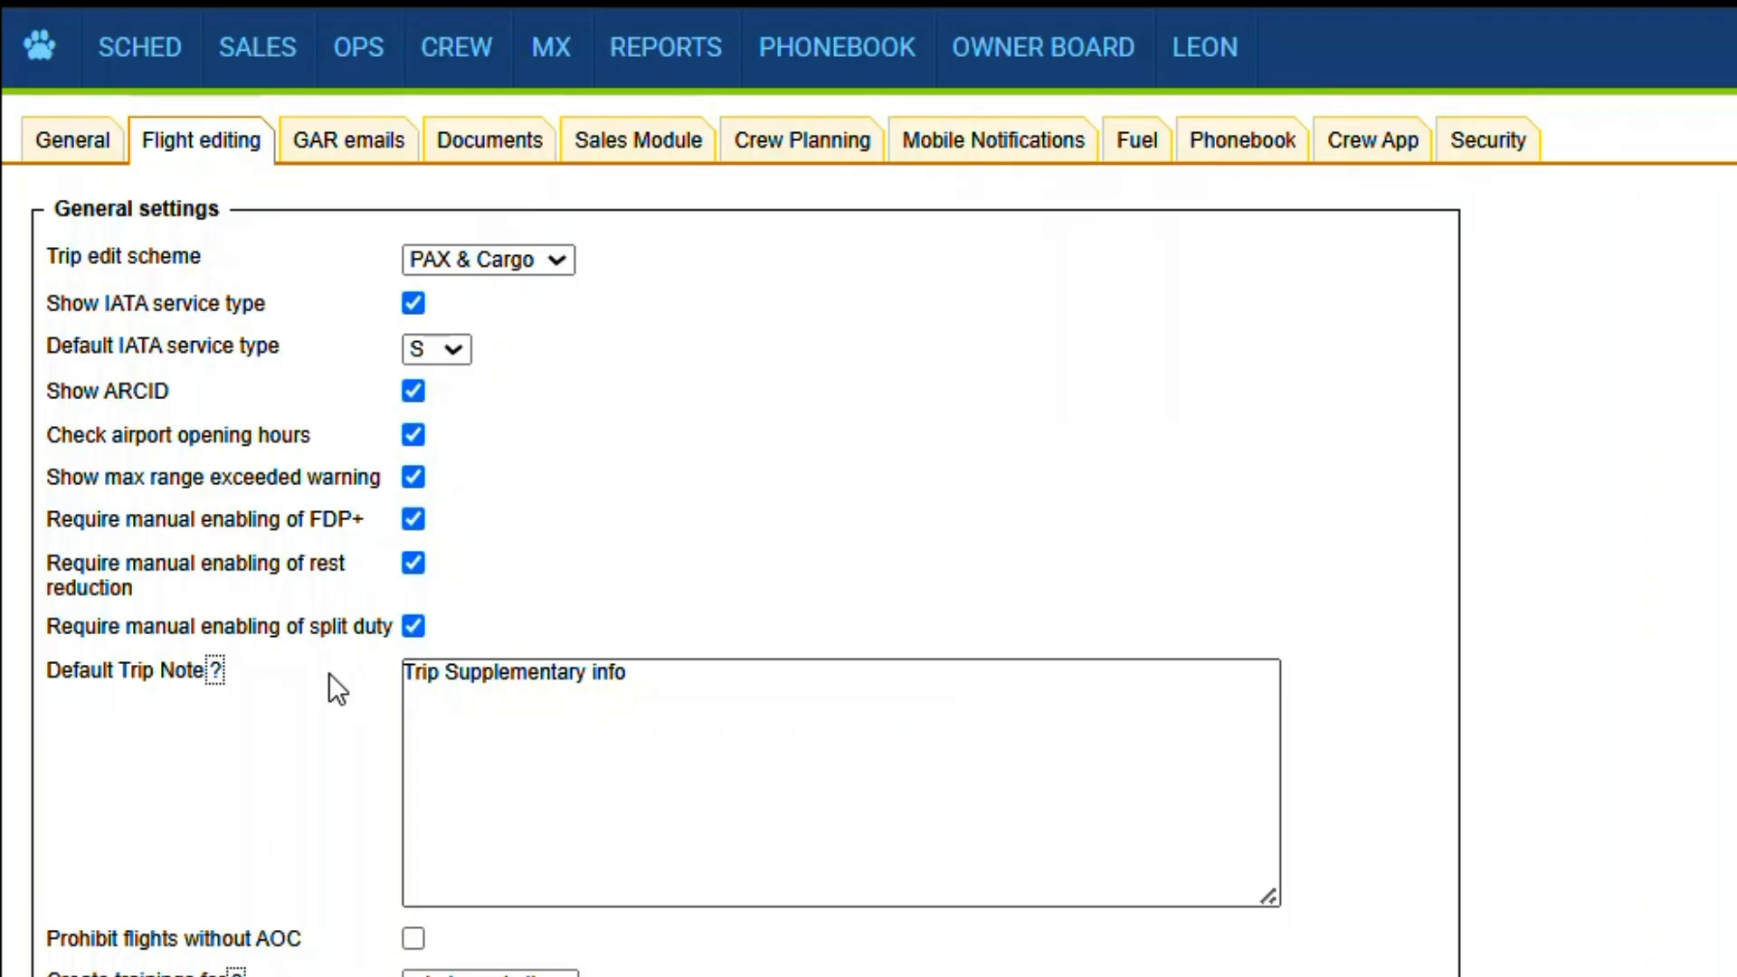
# - In the flight editing settings, set trainings to be created for the whole cockpit
pyautogui.scroll(-2, 382, 644)
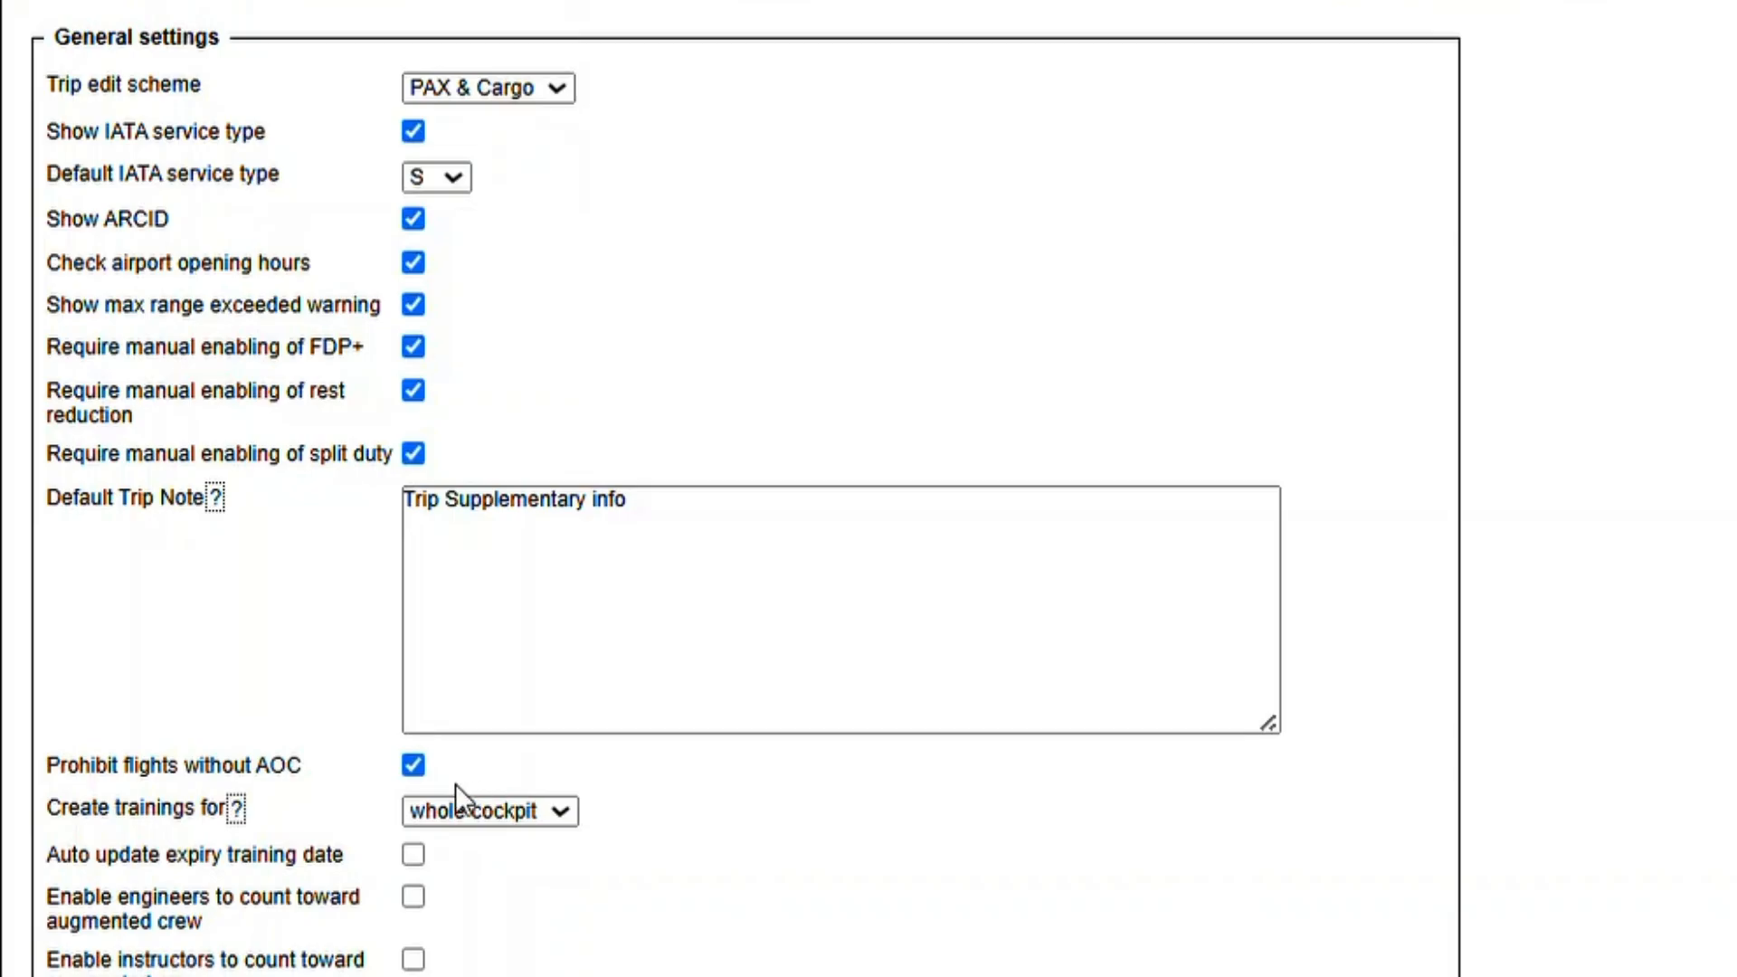
pyautogui.scroll(-3, 464, 787)
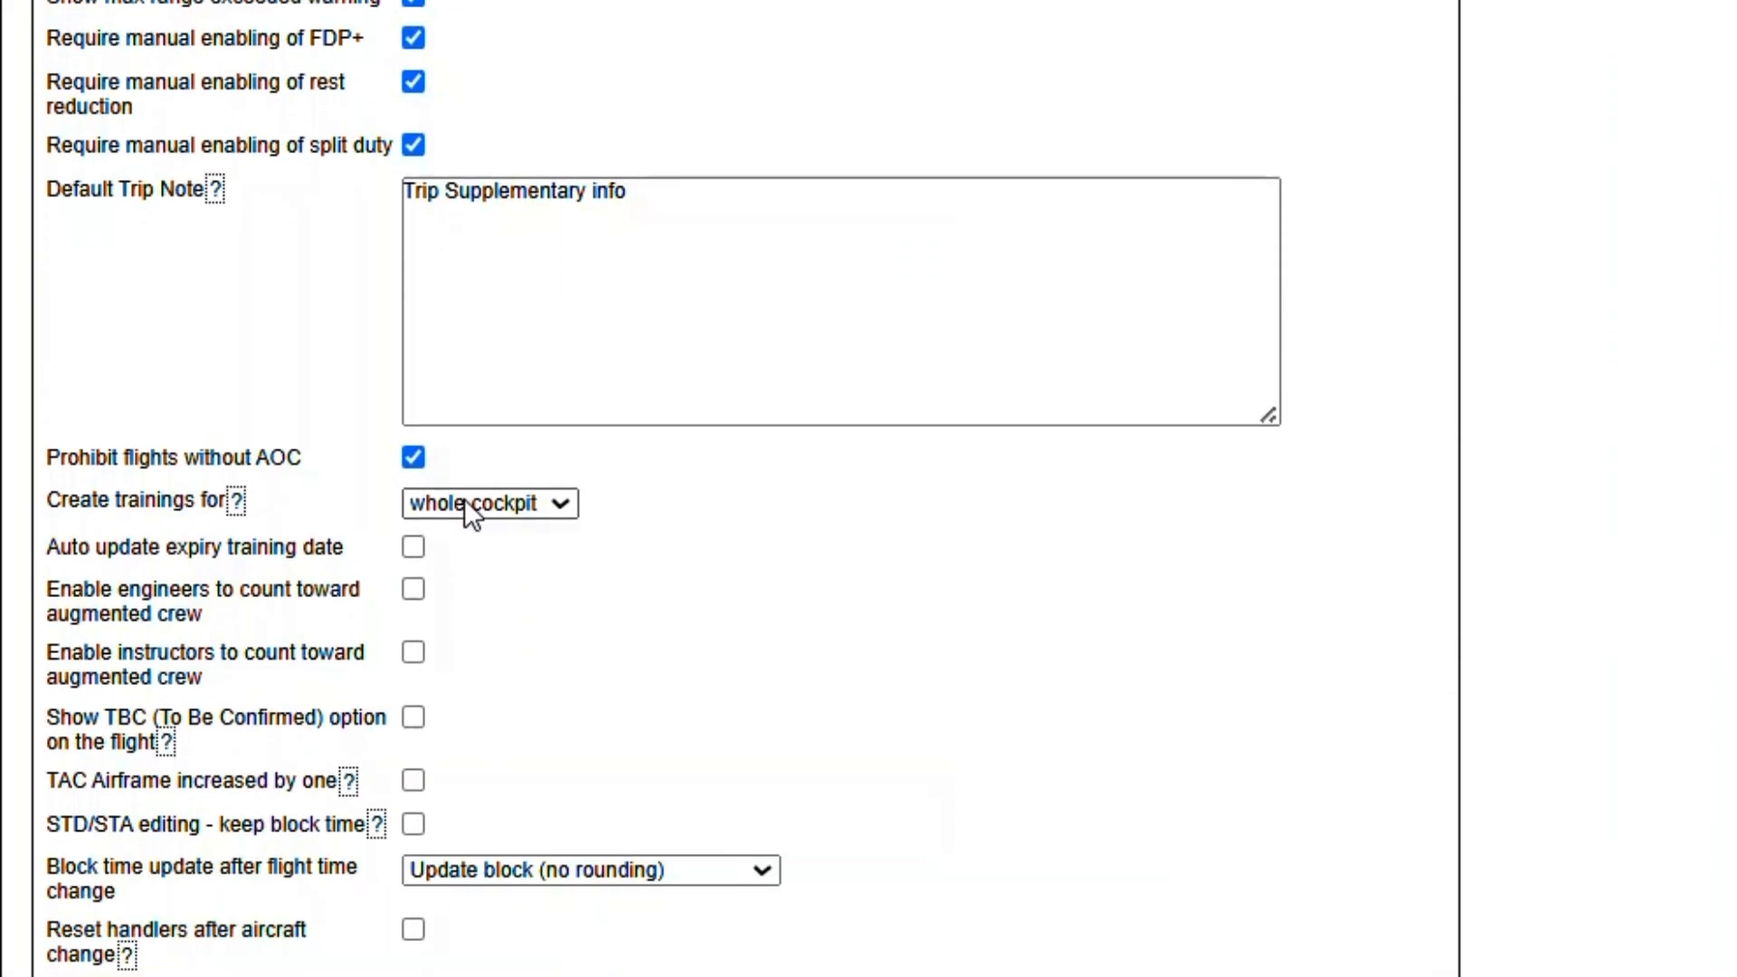
pyautogui.click(465, 500)
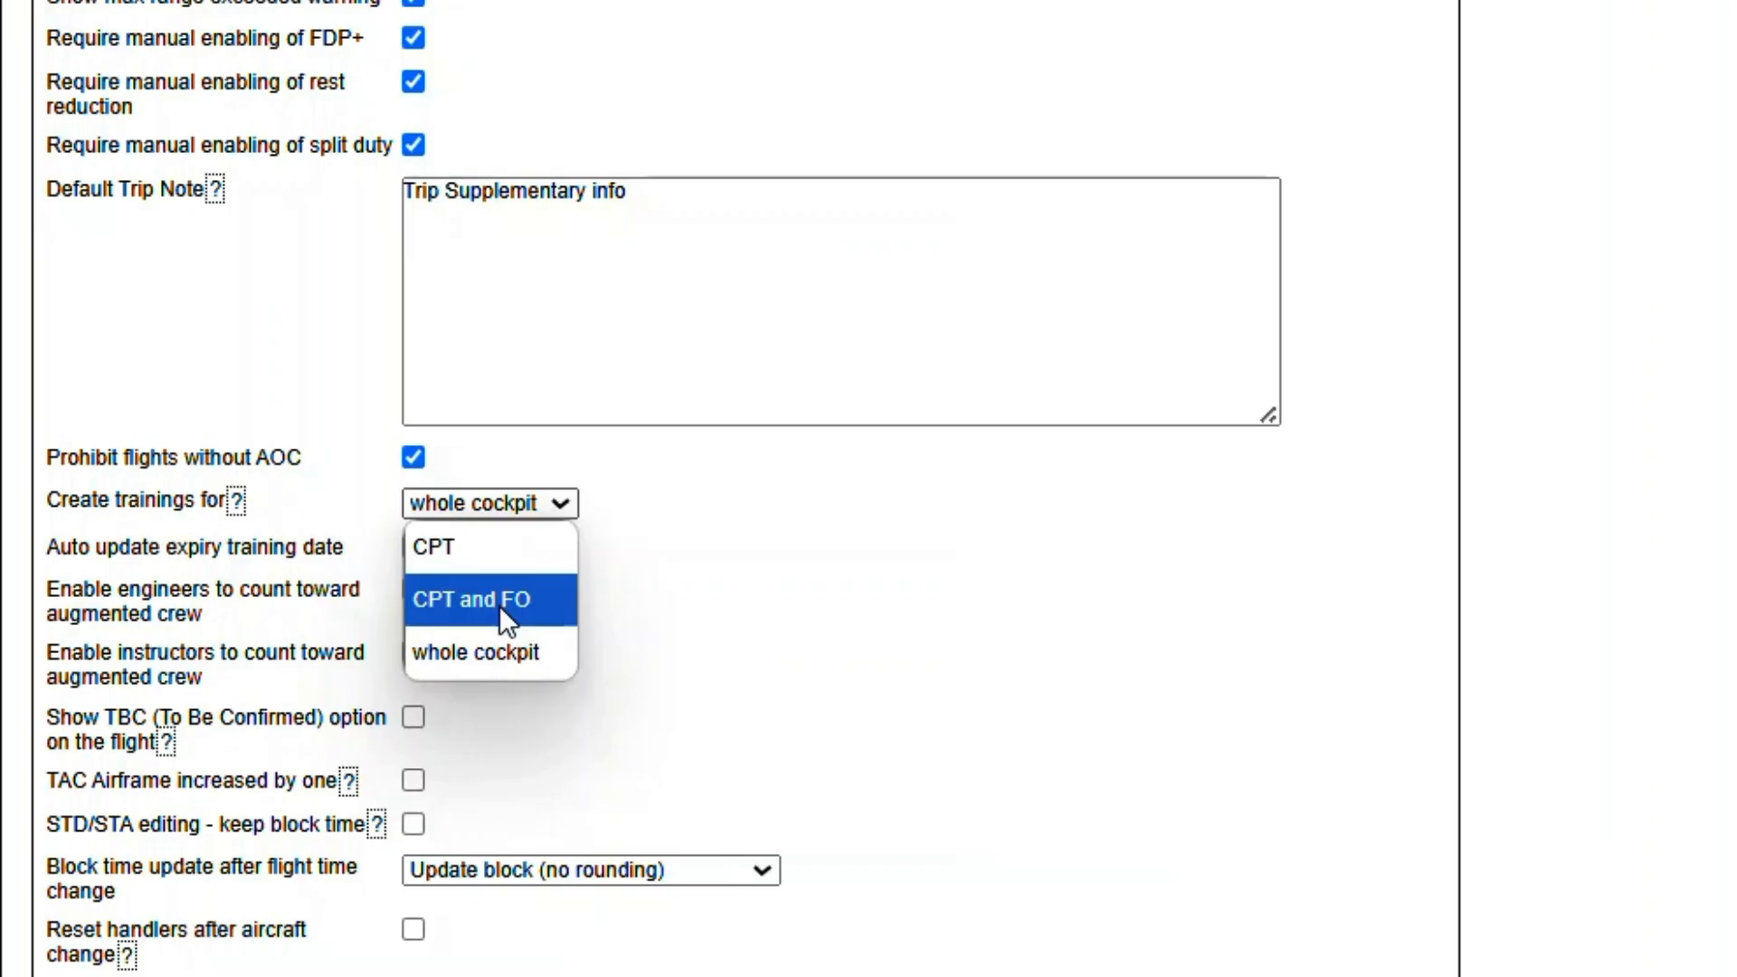
pyautogui.click(481, 671)
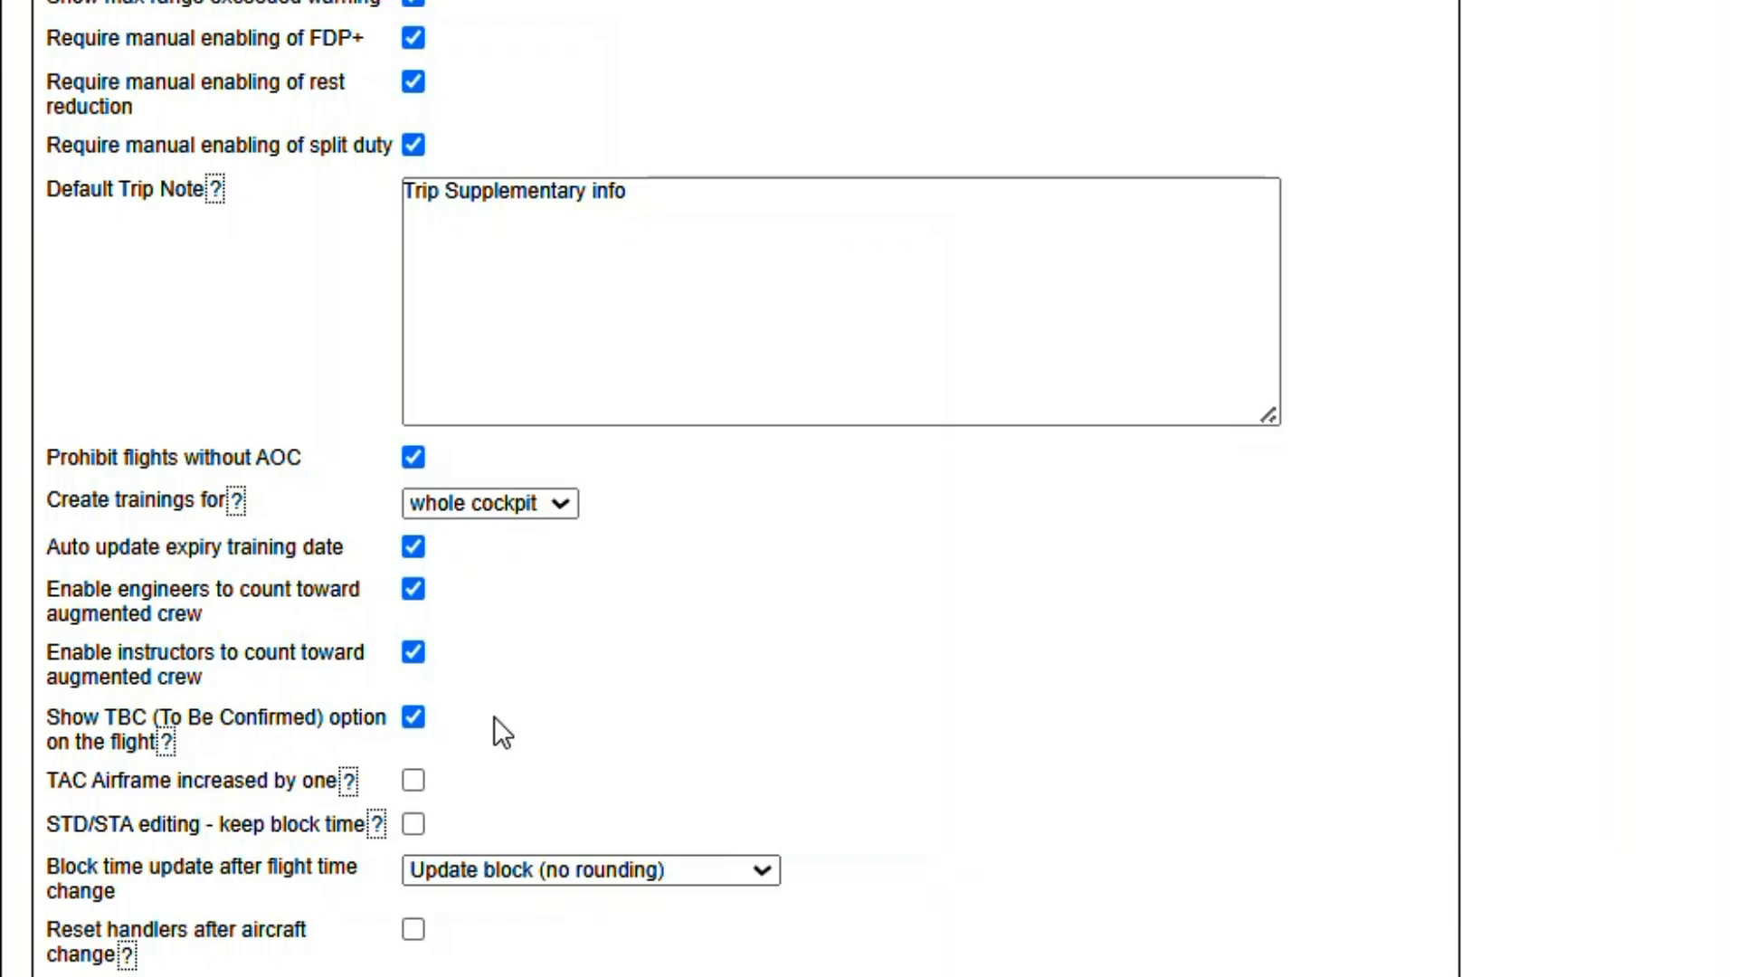
# - Open the 30 May LEMD-LEPA flight ABC1 from the OPS calendar, mark it as TBC and save it
pyautogui.scroll(5, 377, 18)
pyautogui.click(351, 59)
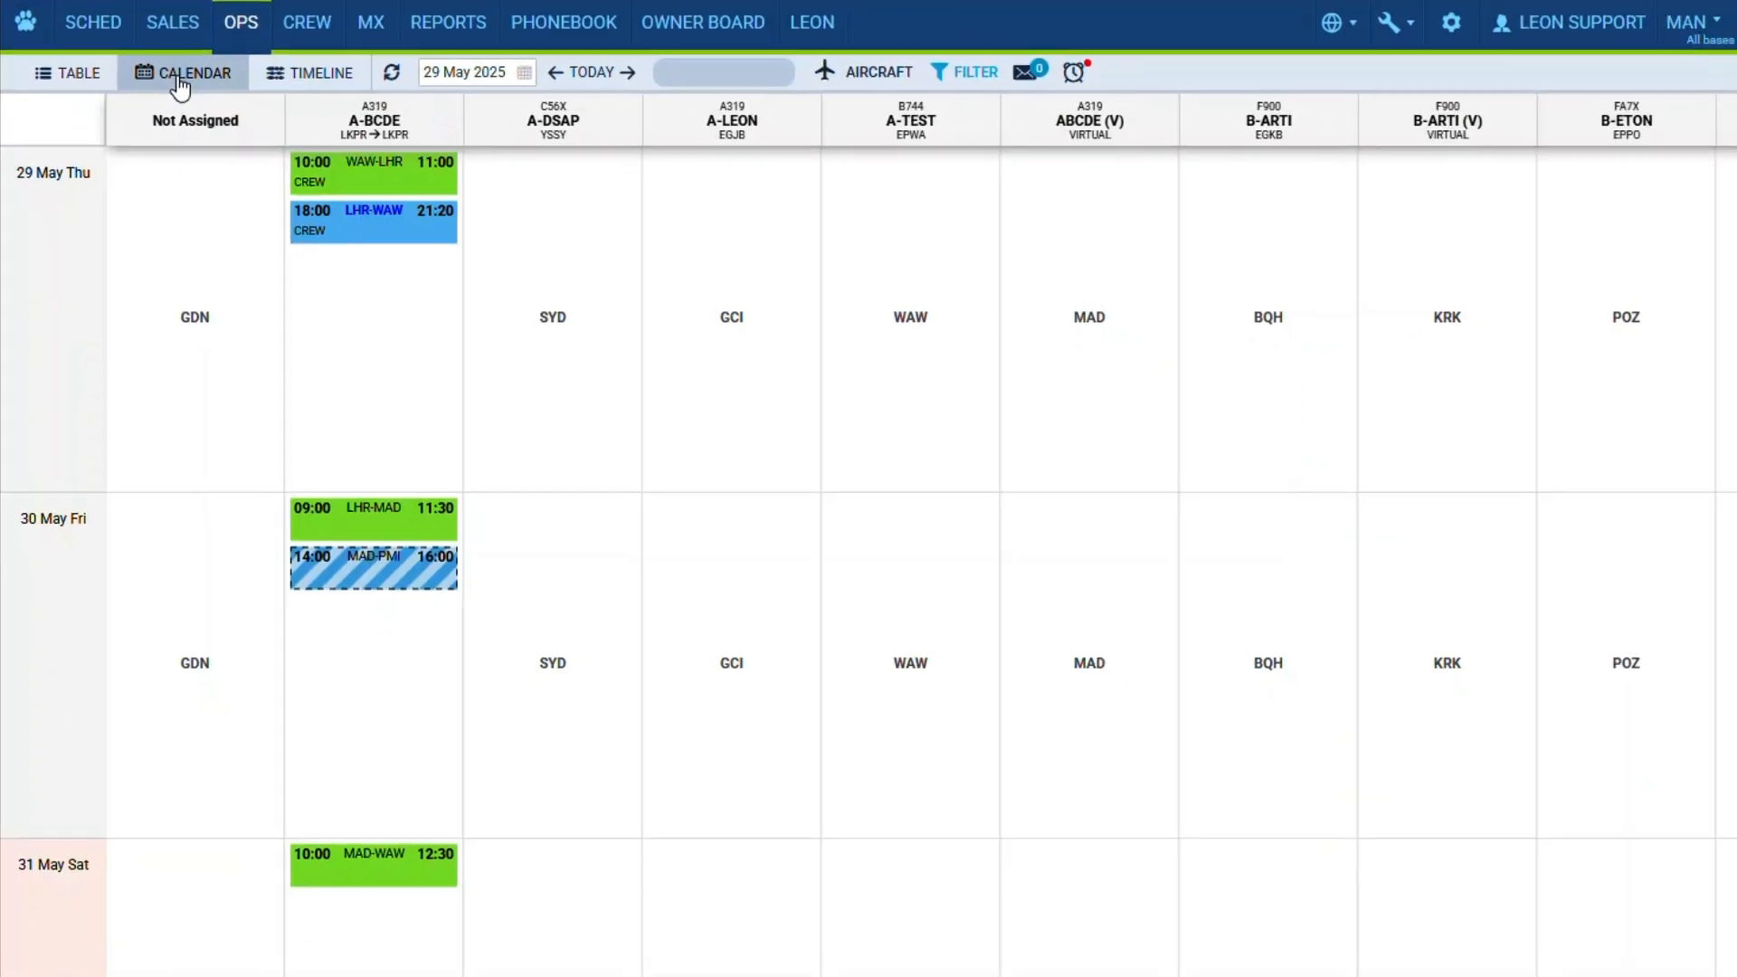
pyautogui.click(260, 116)
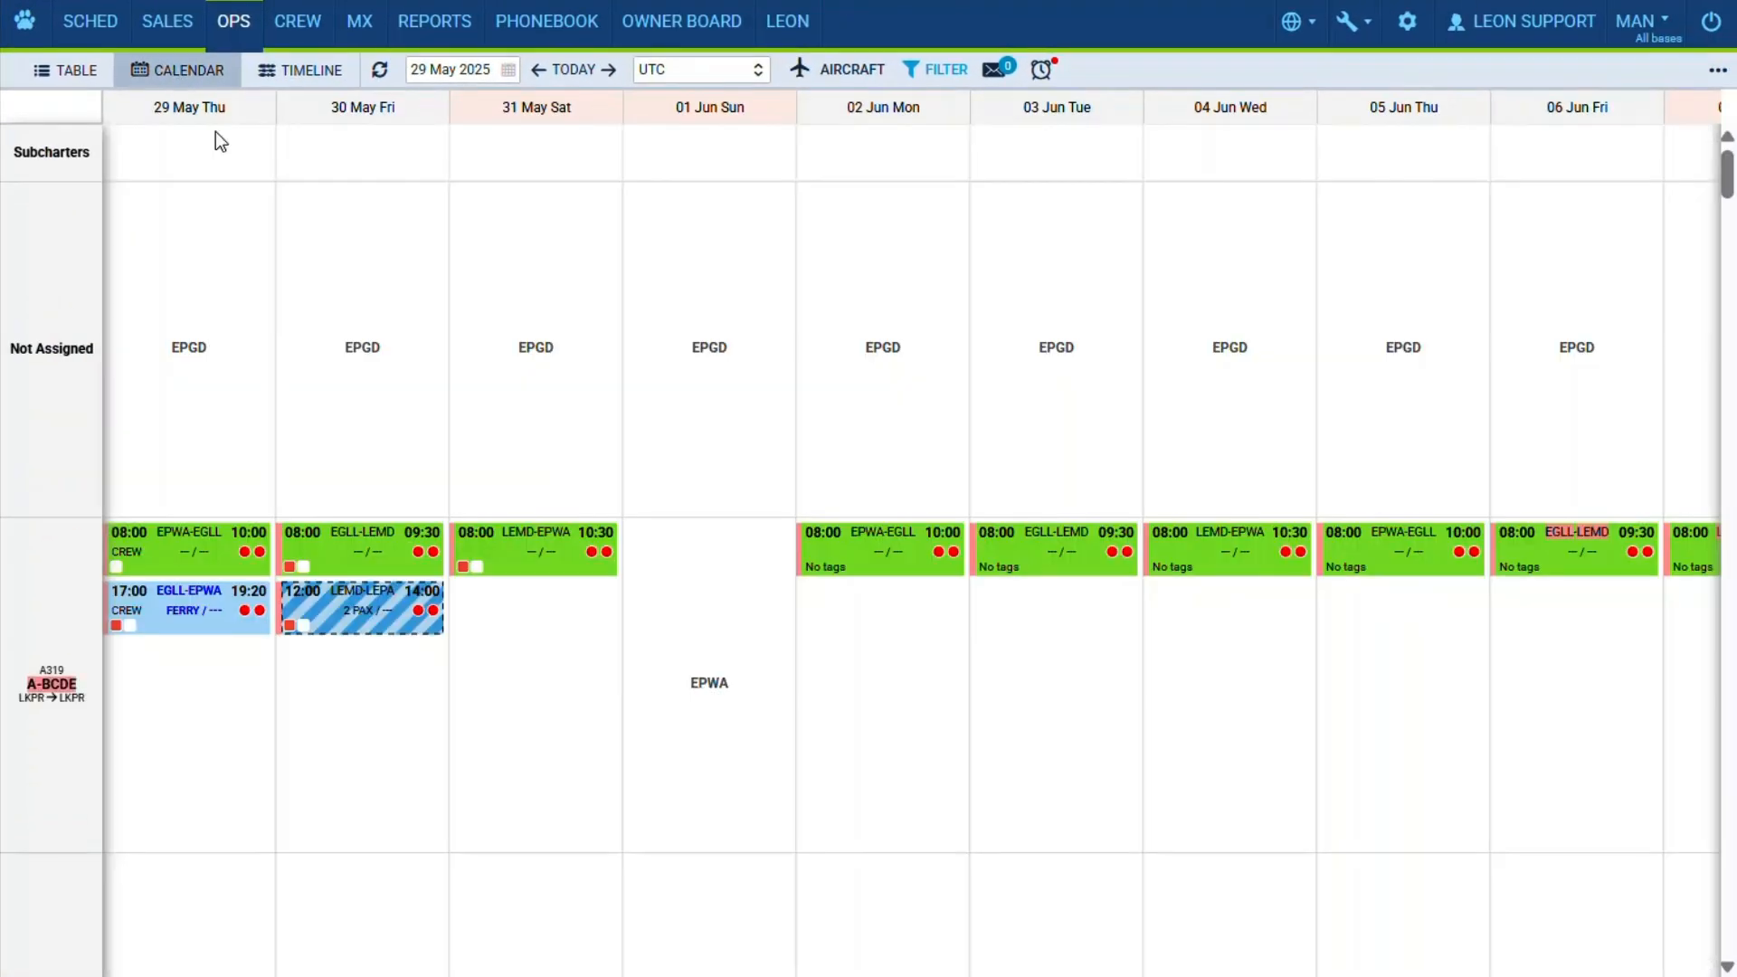
pyautogui.click(370, 613)
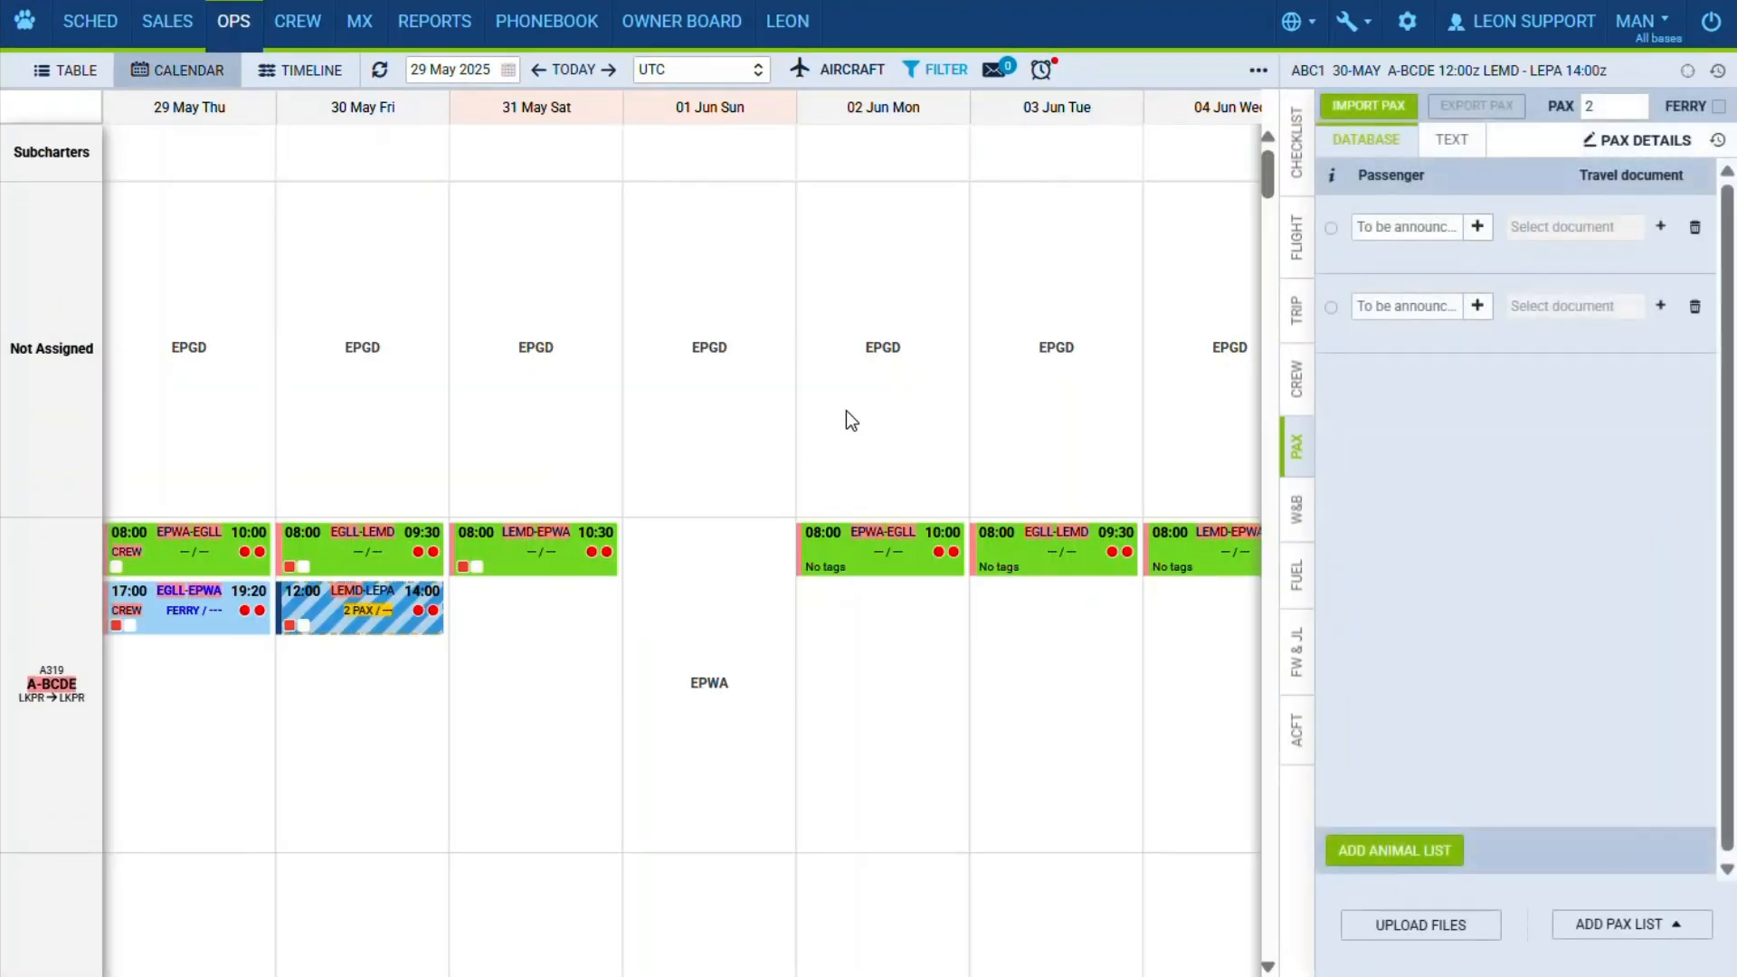
pyautogui.click(1297, 264)
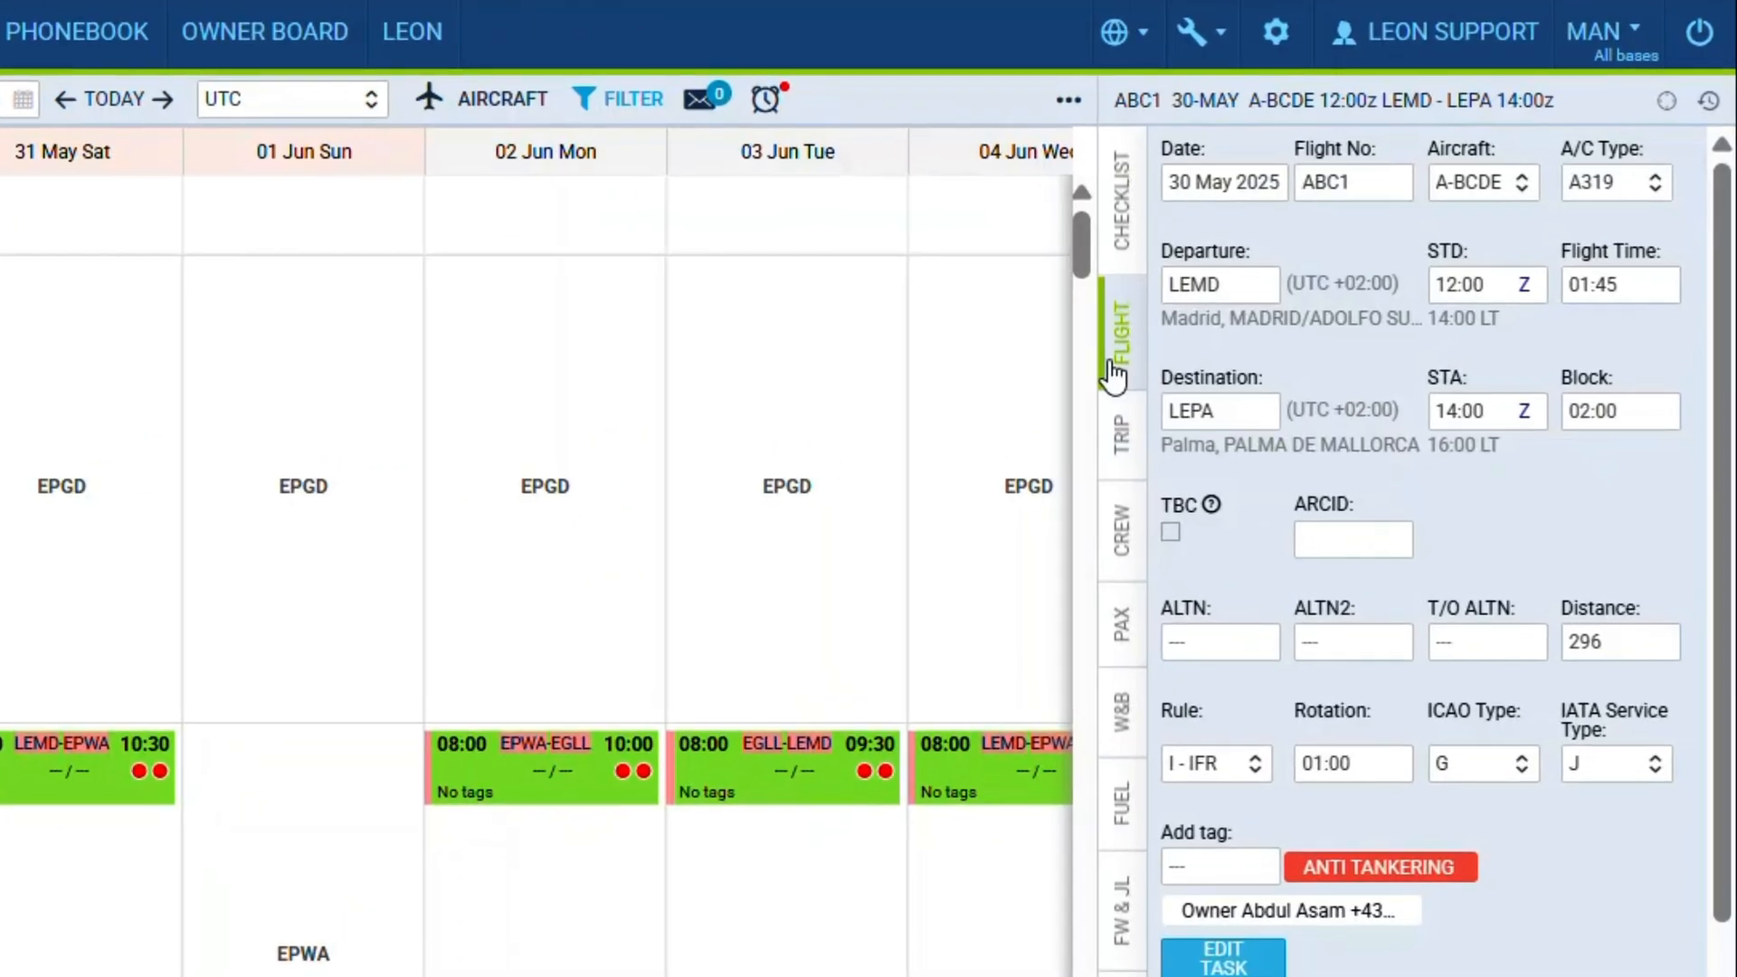
pyautogui.click(1174, 534)
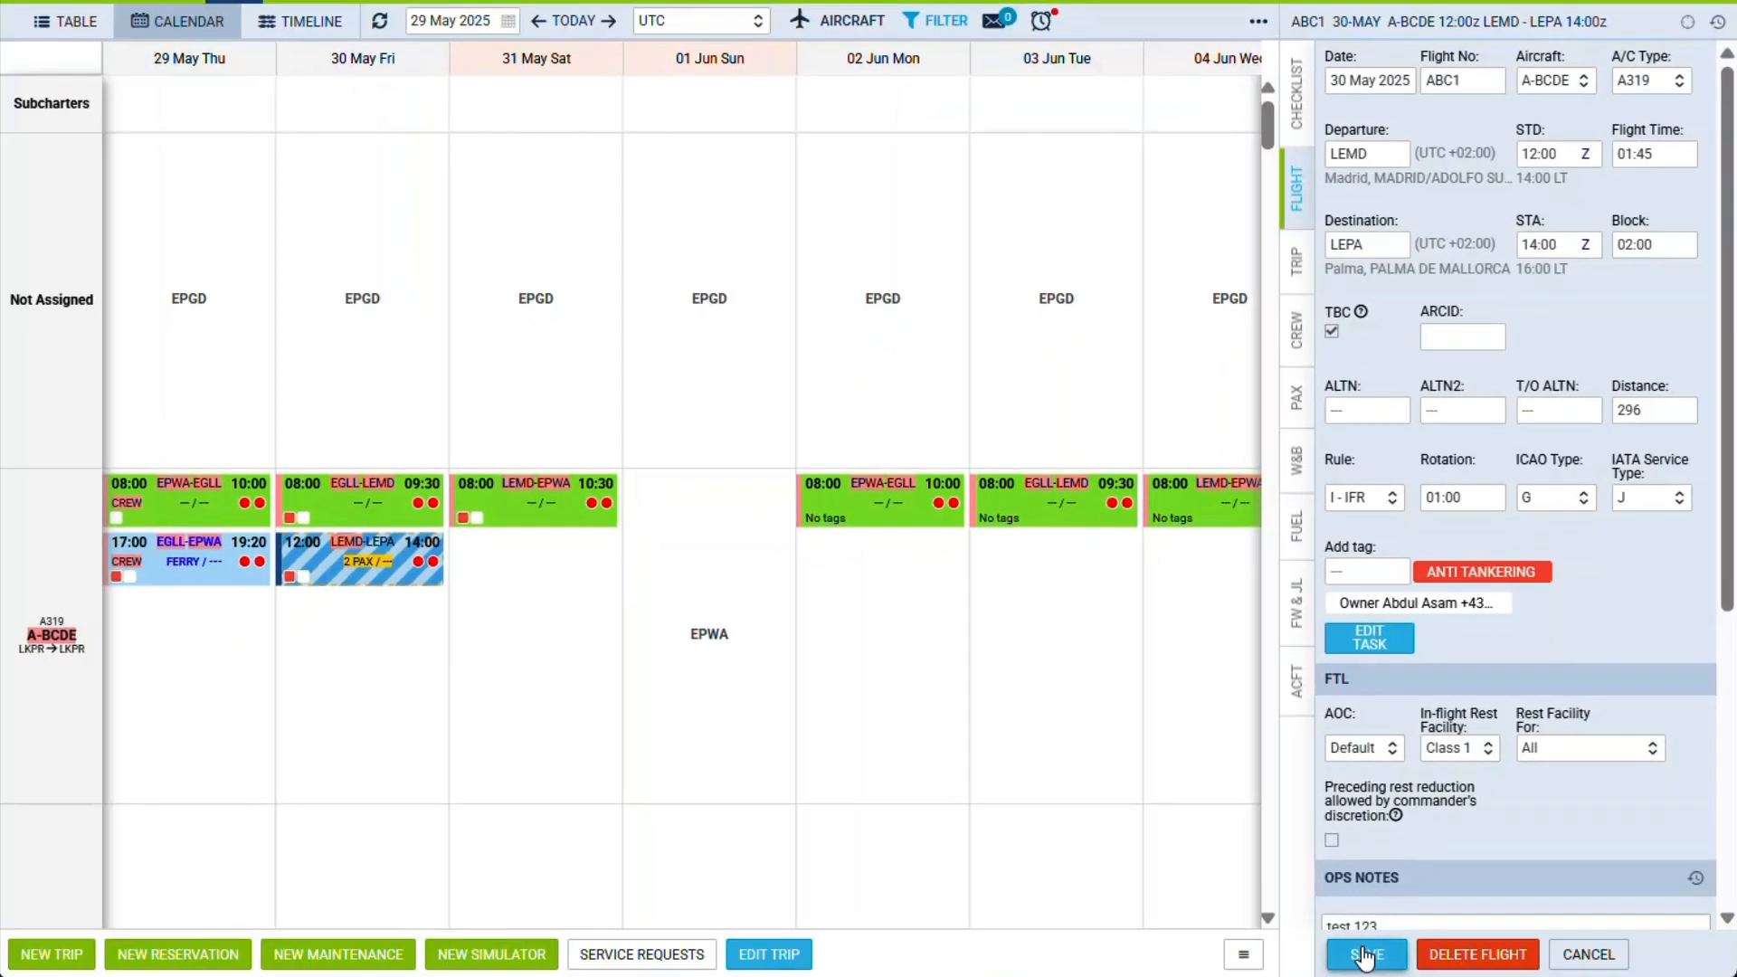
pyautogui.click(1364, 955)
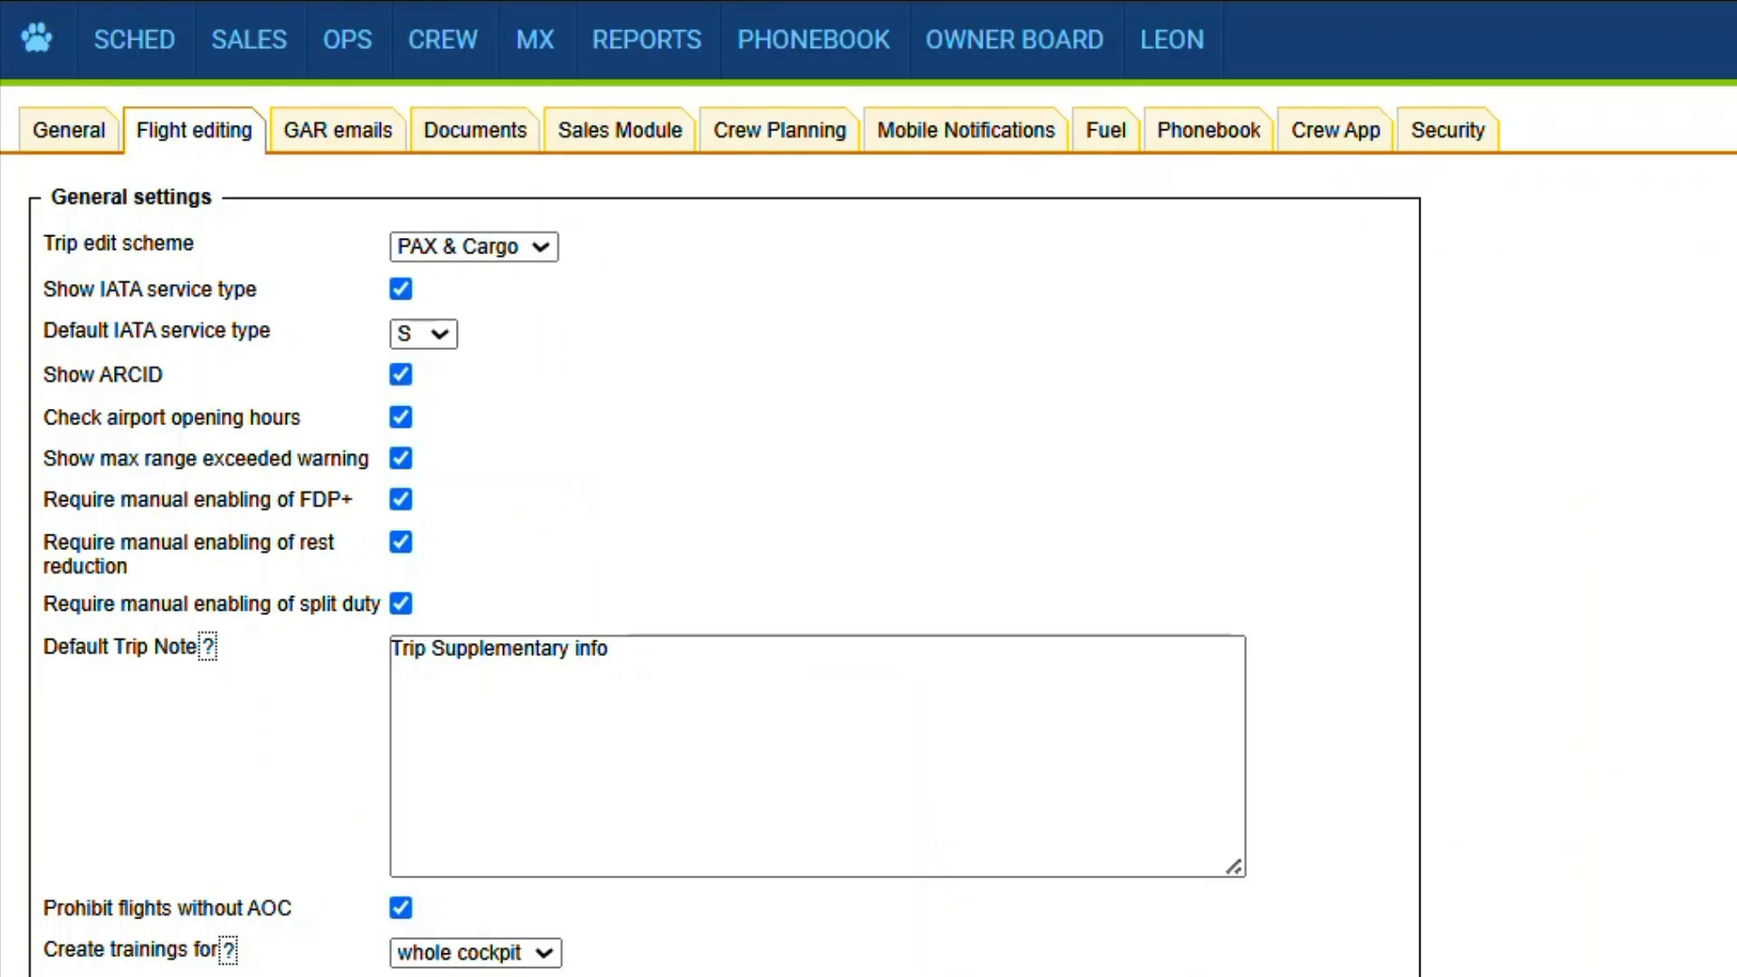
# - Review the block time update options and enable resetting of handlers after an aircraft change in the flight editing settings
pyautogui.scroll(-6, 398, 683)
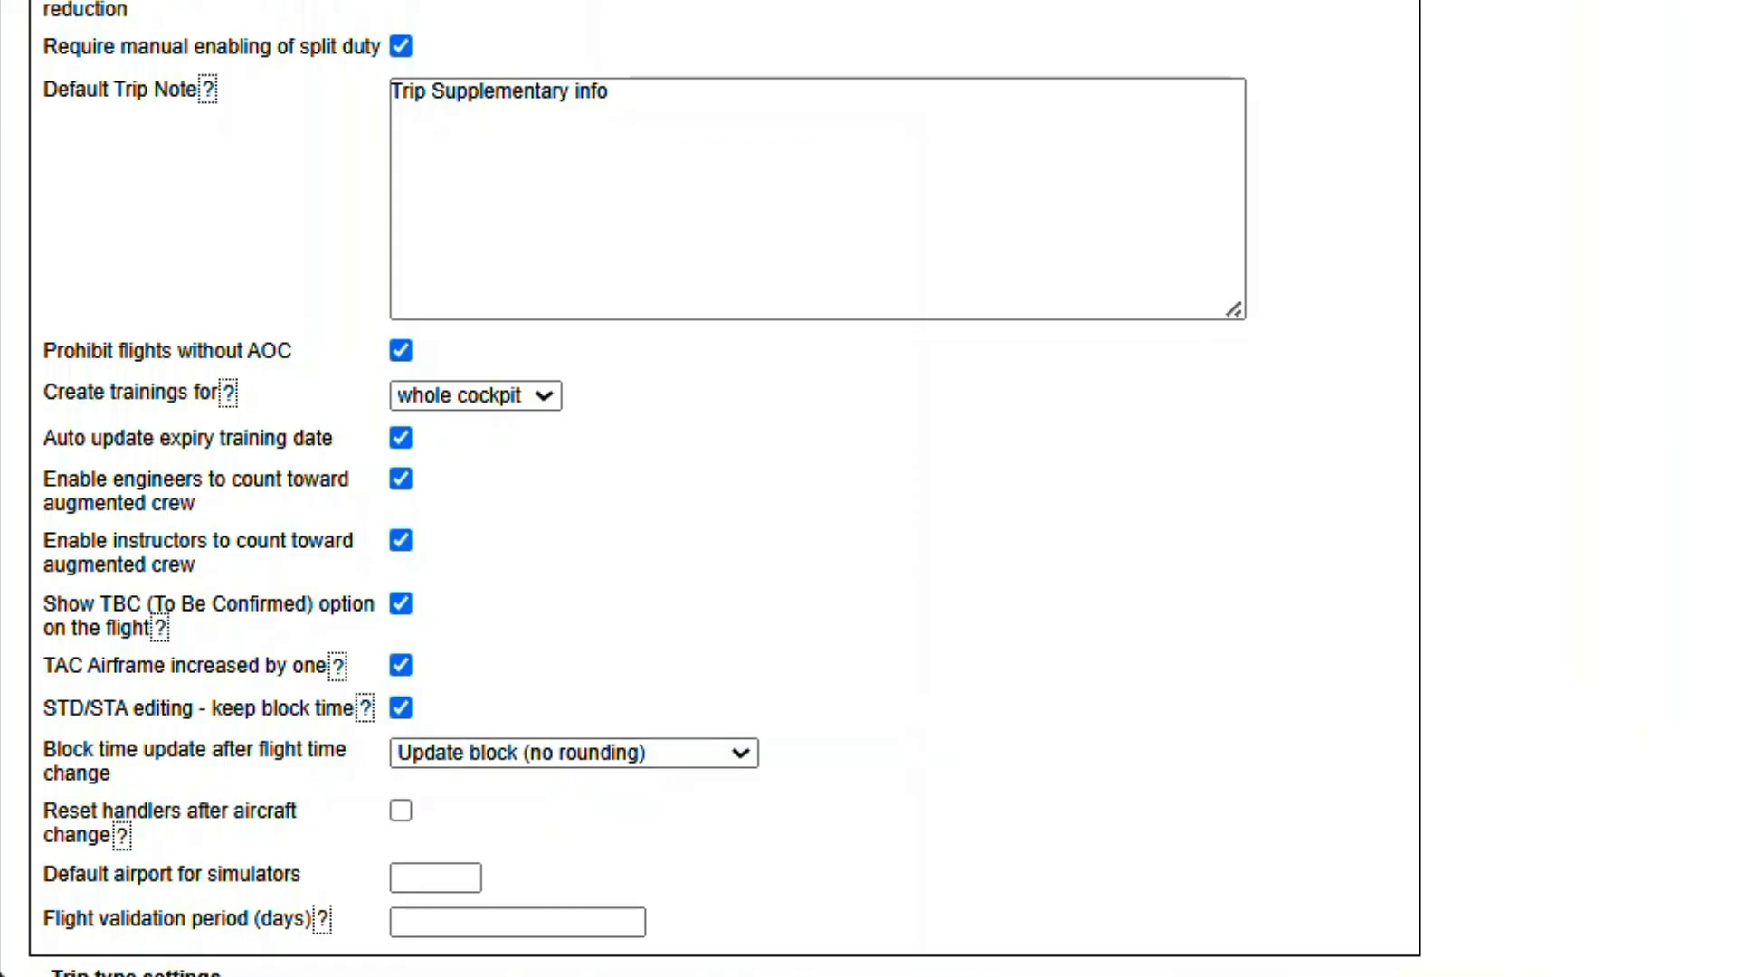
pyautogui.click(584, 760)
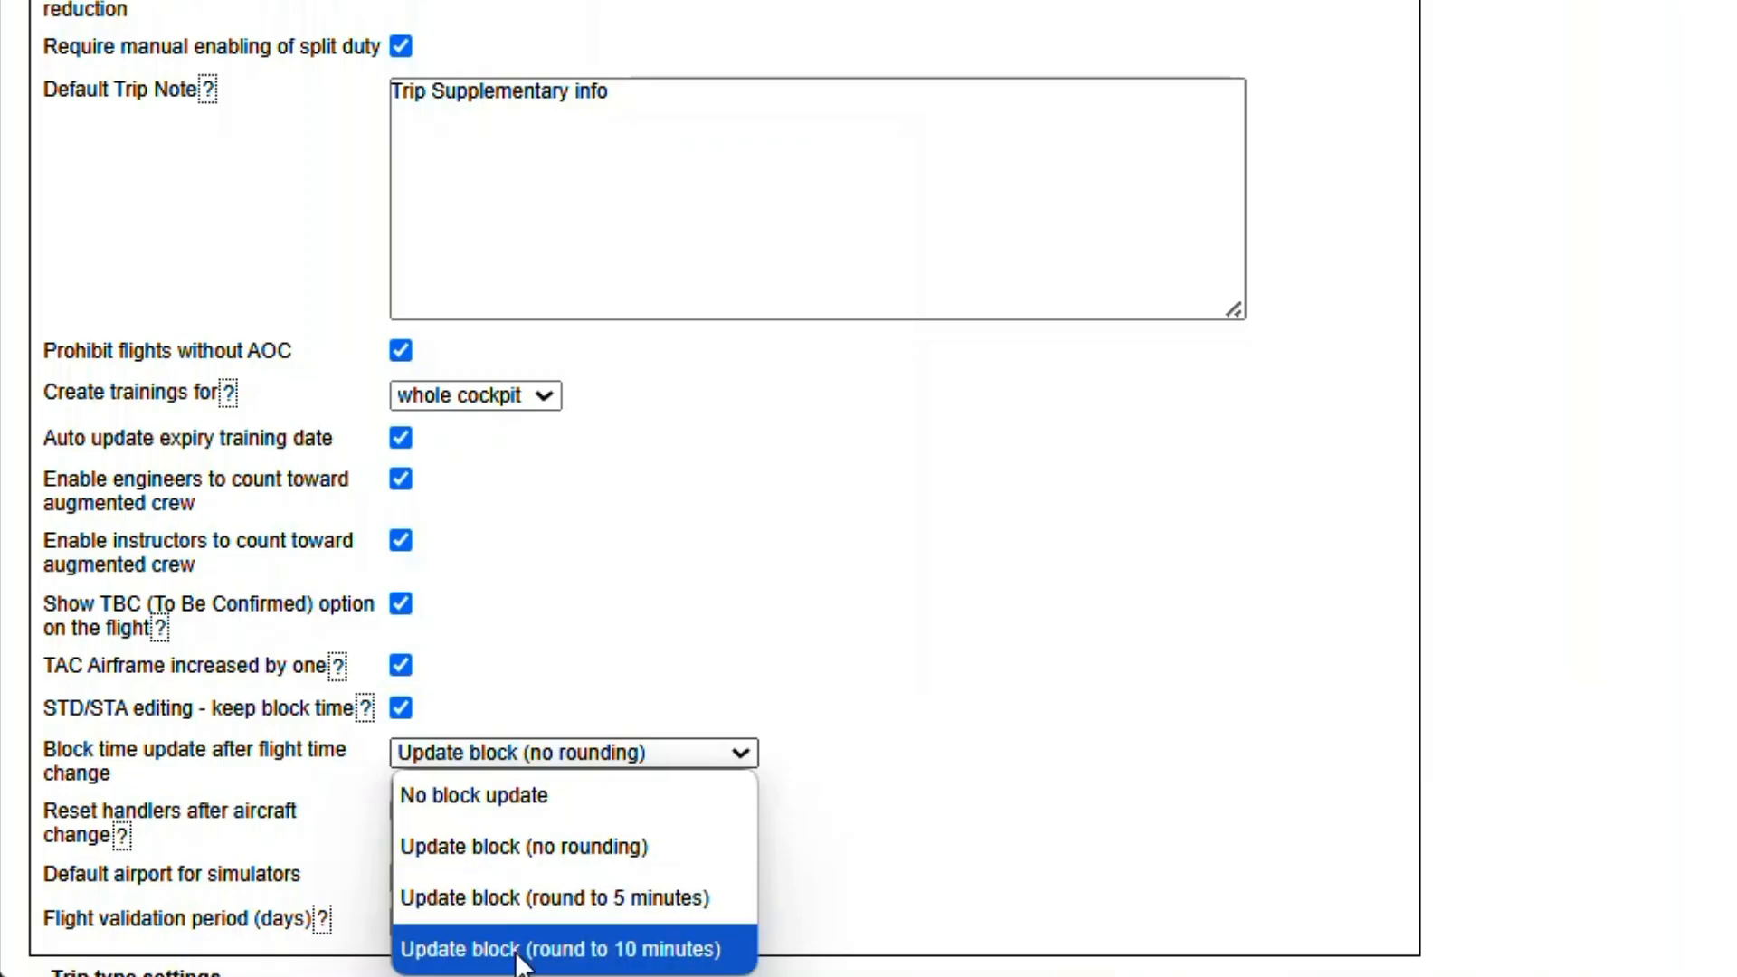
pyautogui.click(447, 819)
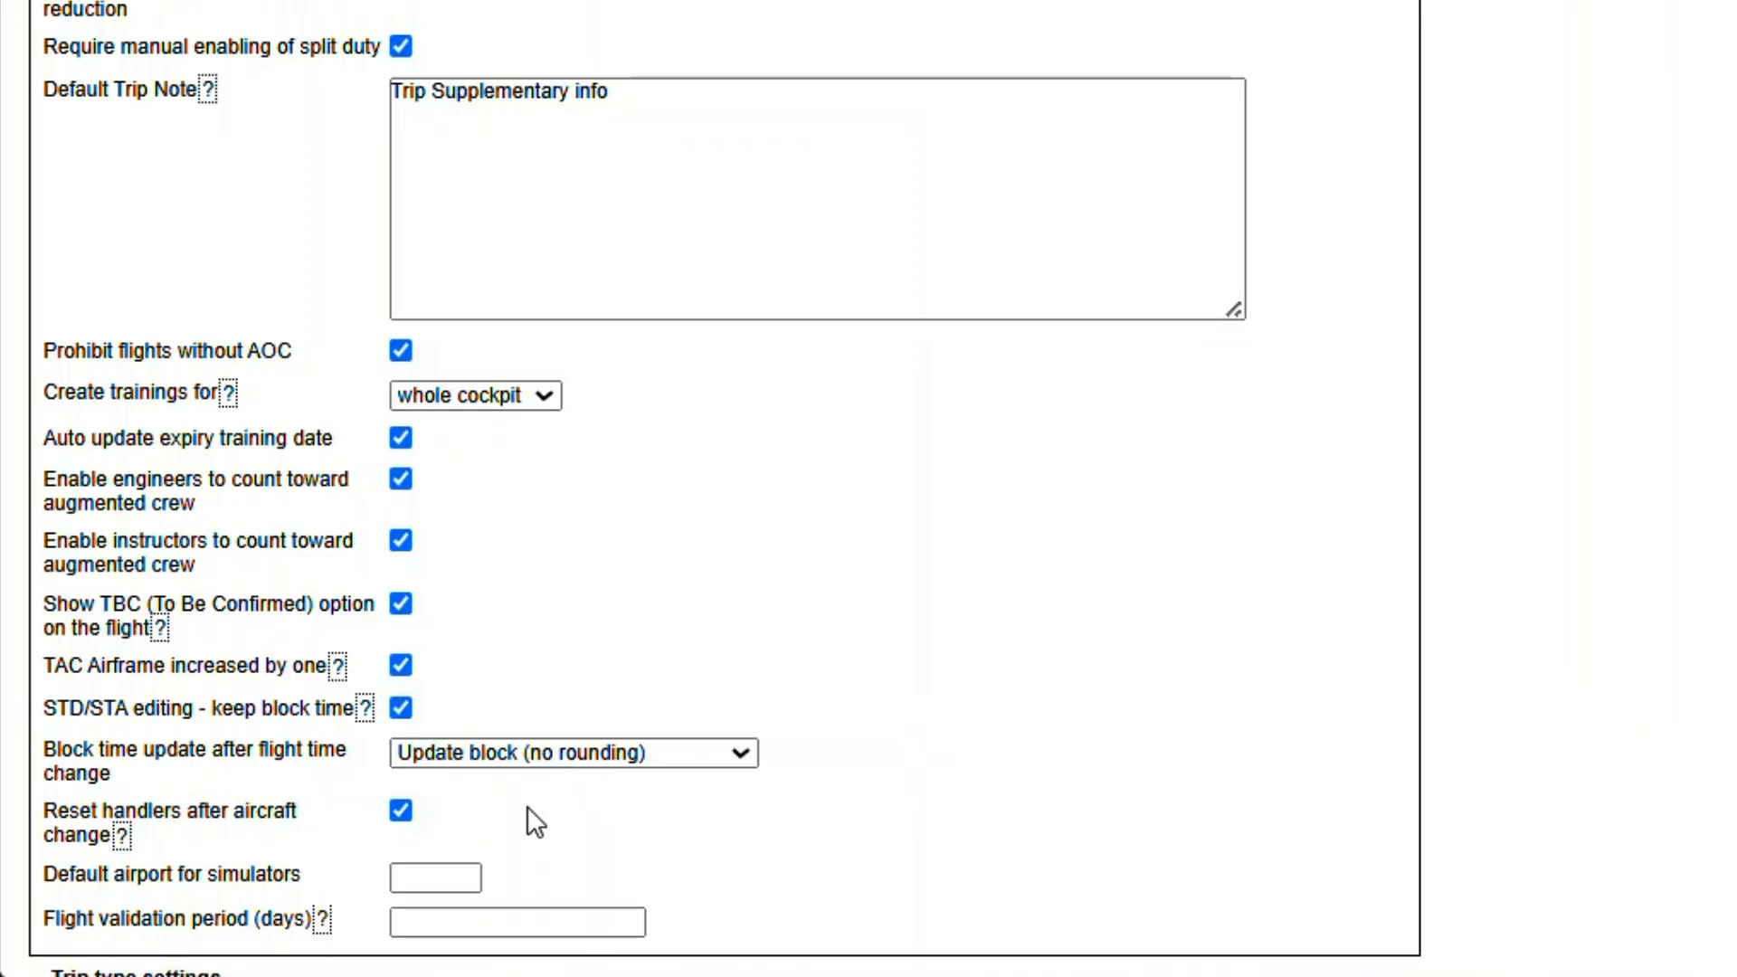
# - Set the default airport for simulators to EGLF and update the flight editing settings
pyautogui.click(407, 879)
pyautogui.write('EGL')
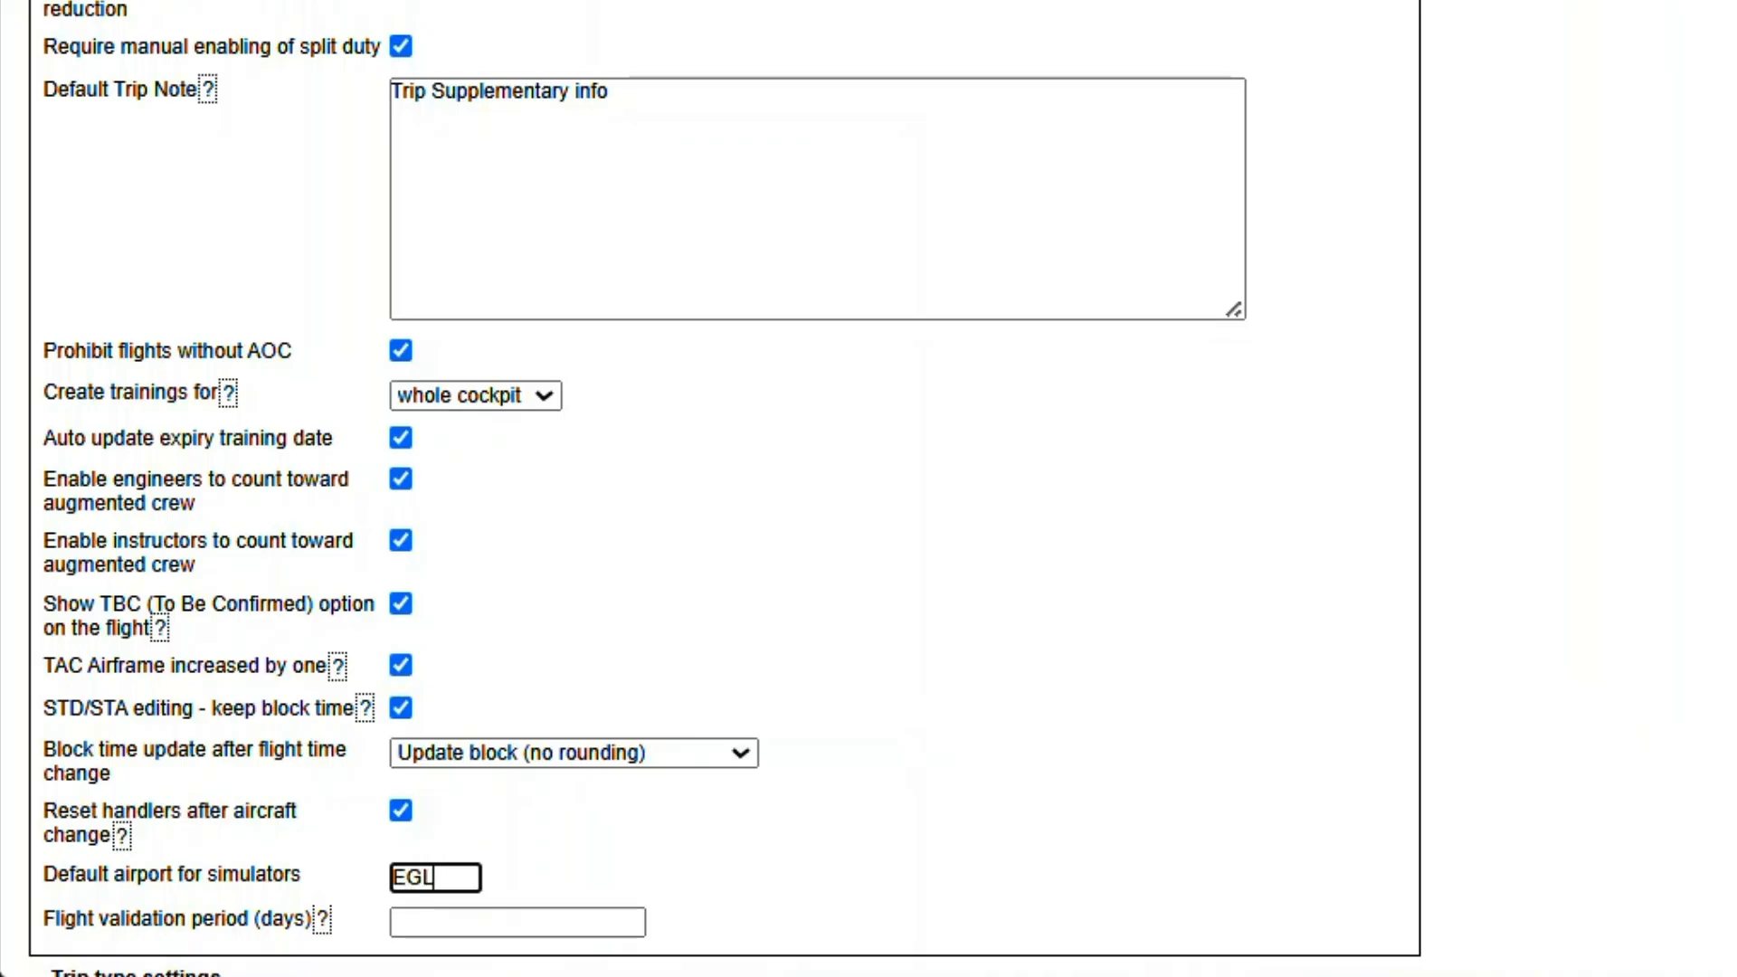
pyautogui.write('F')
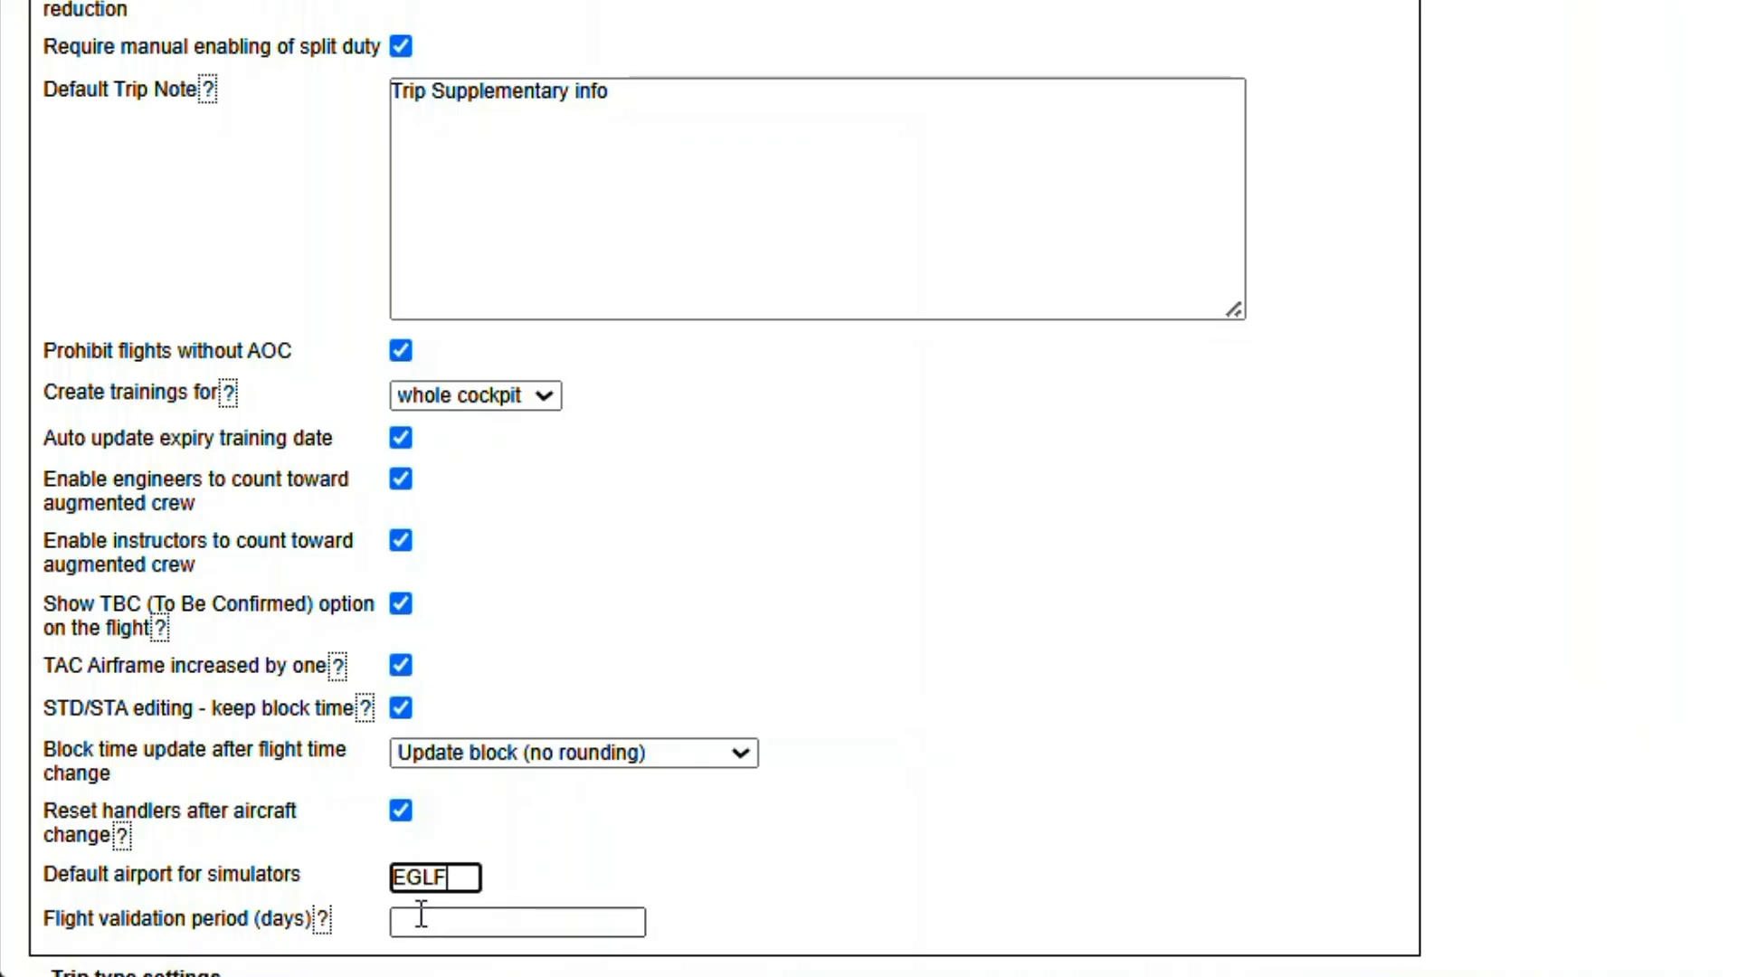
pyautogui.scroll(-15, 423, 928)
pyautogui.scroll(-6, 418, 923)
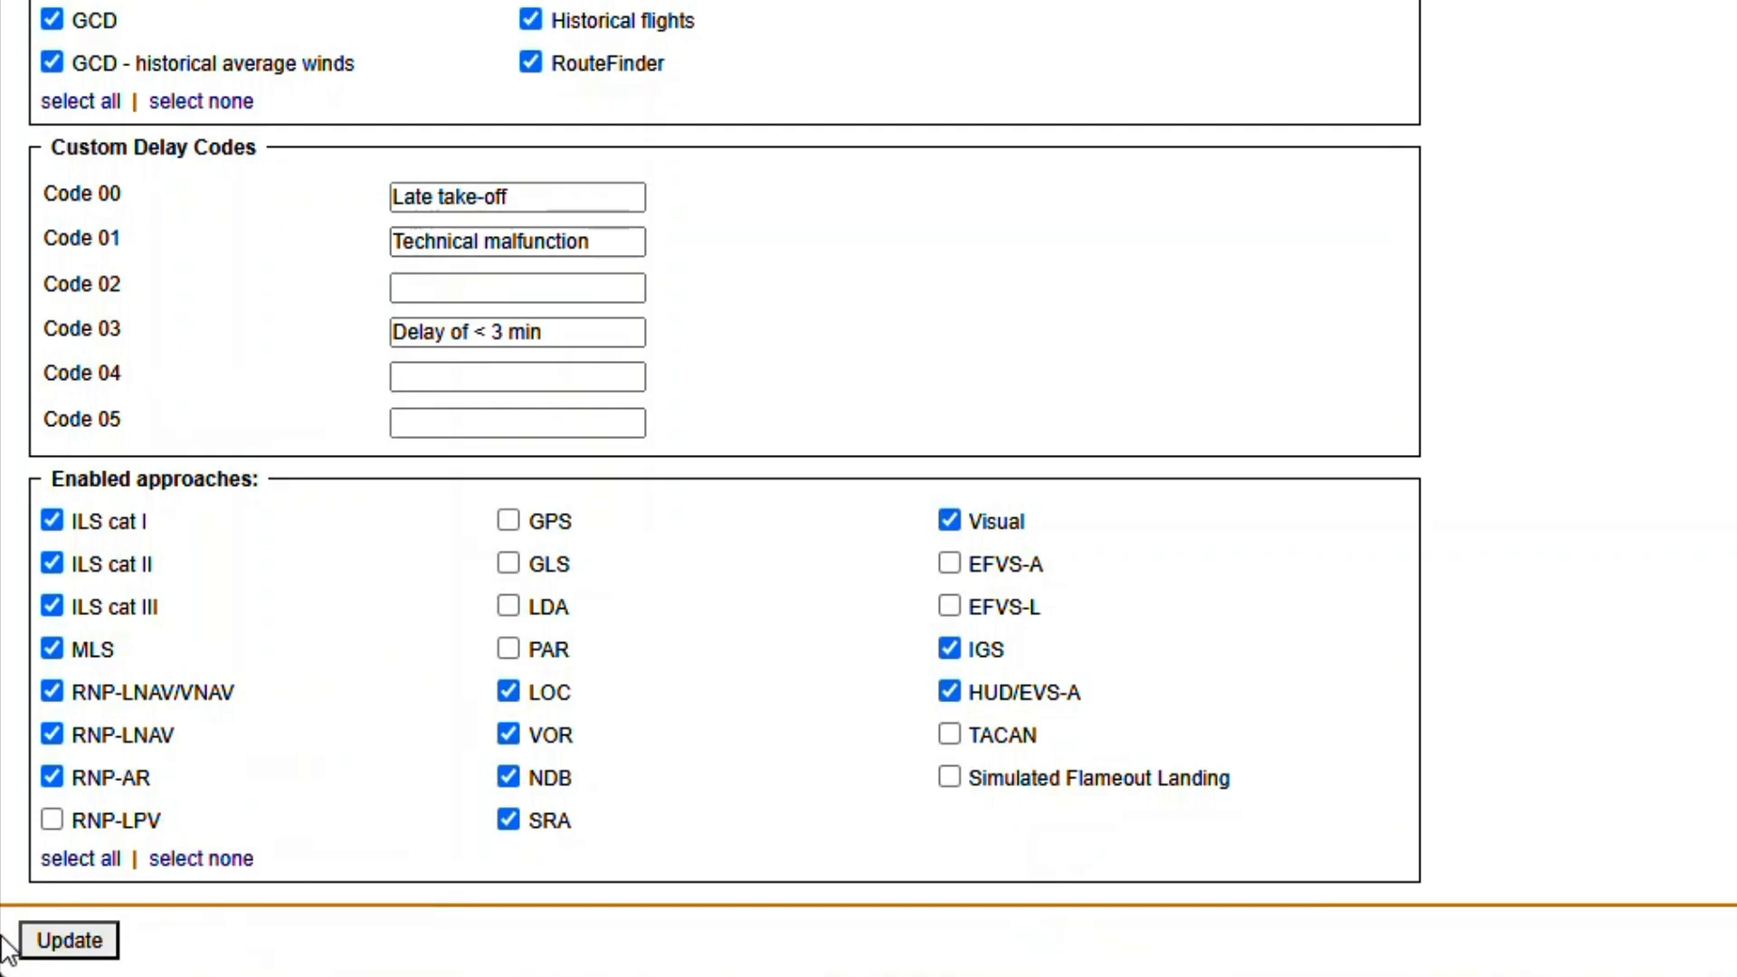
pyautogui.click(46, 942)
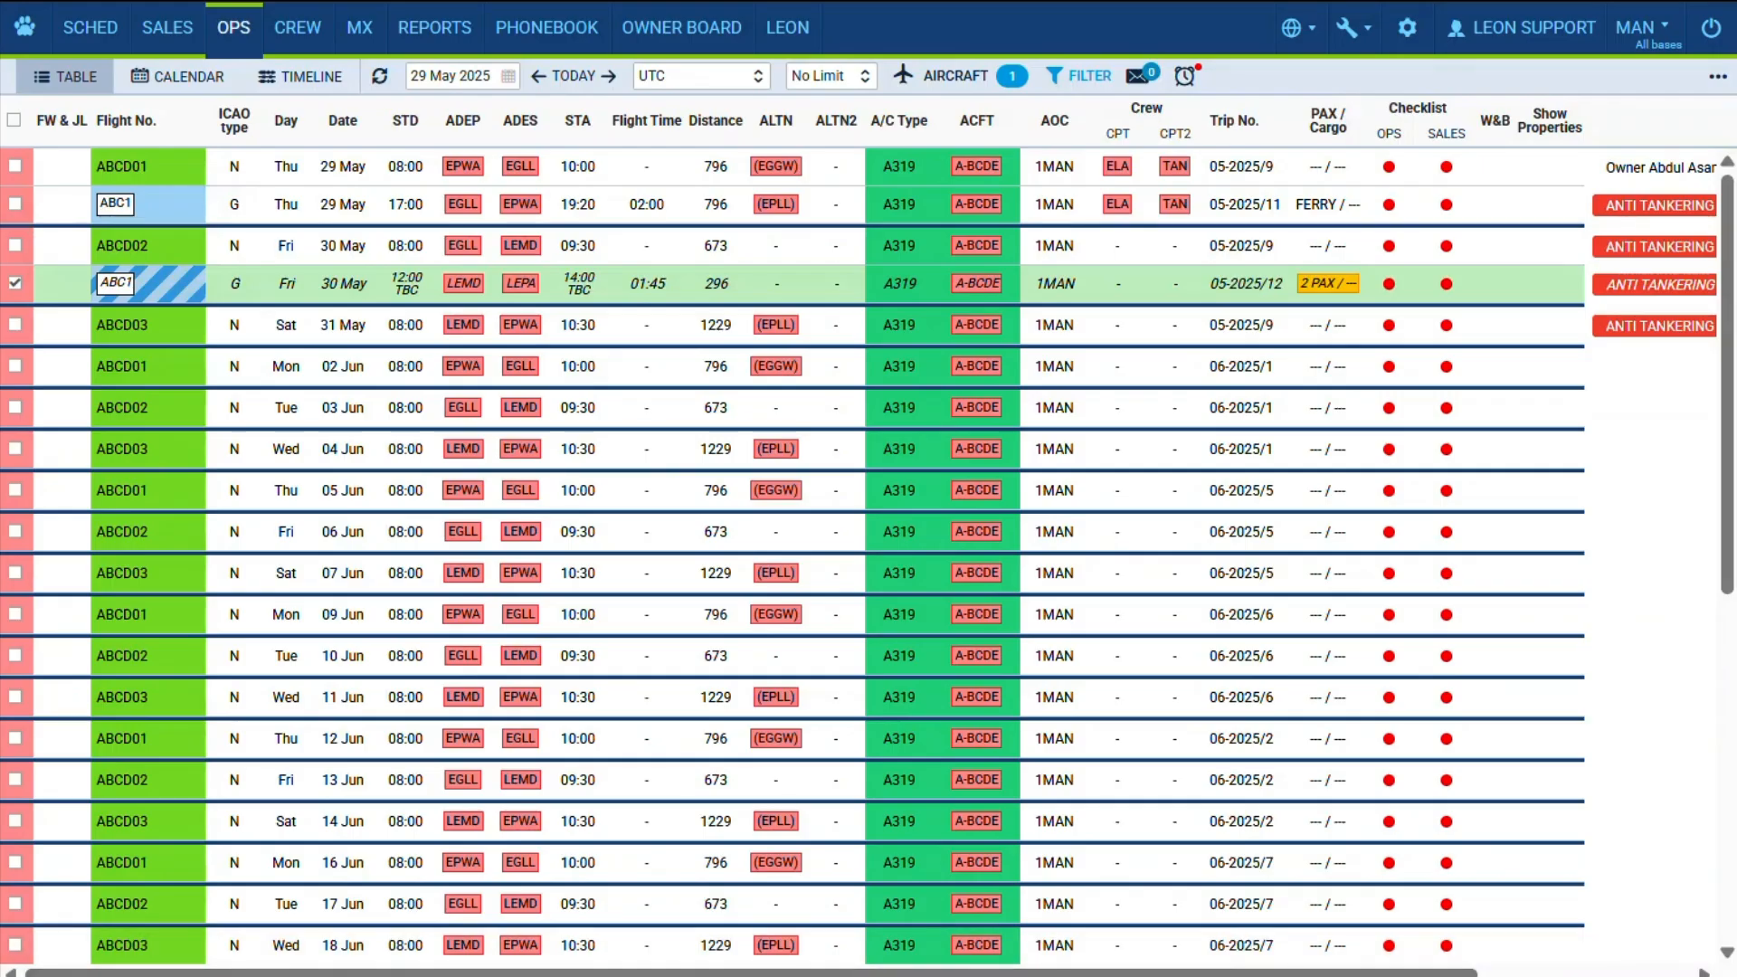
# - Examine the flight validation period field, the default trip type choices and the default ICAO type for PAX Charter in the settings
pyautogui.click(677, 976)
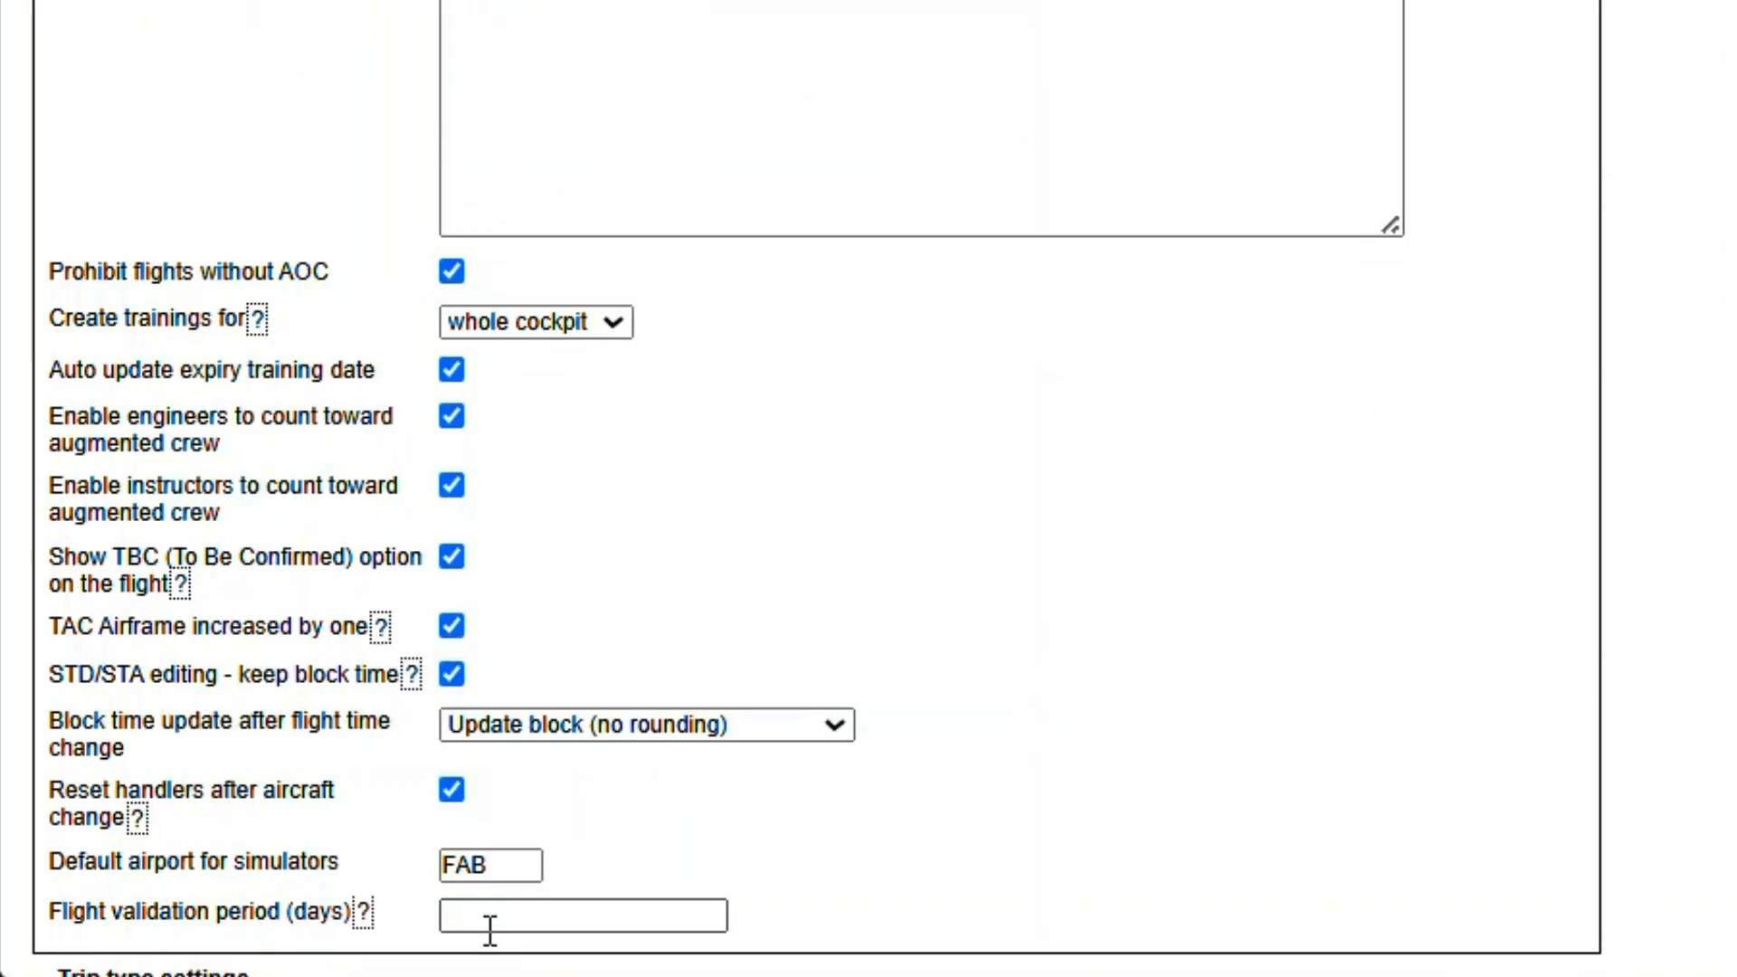
pyautogui.click(489, 929)
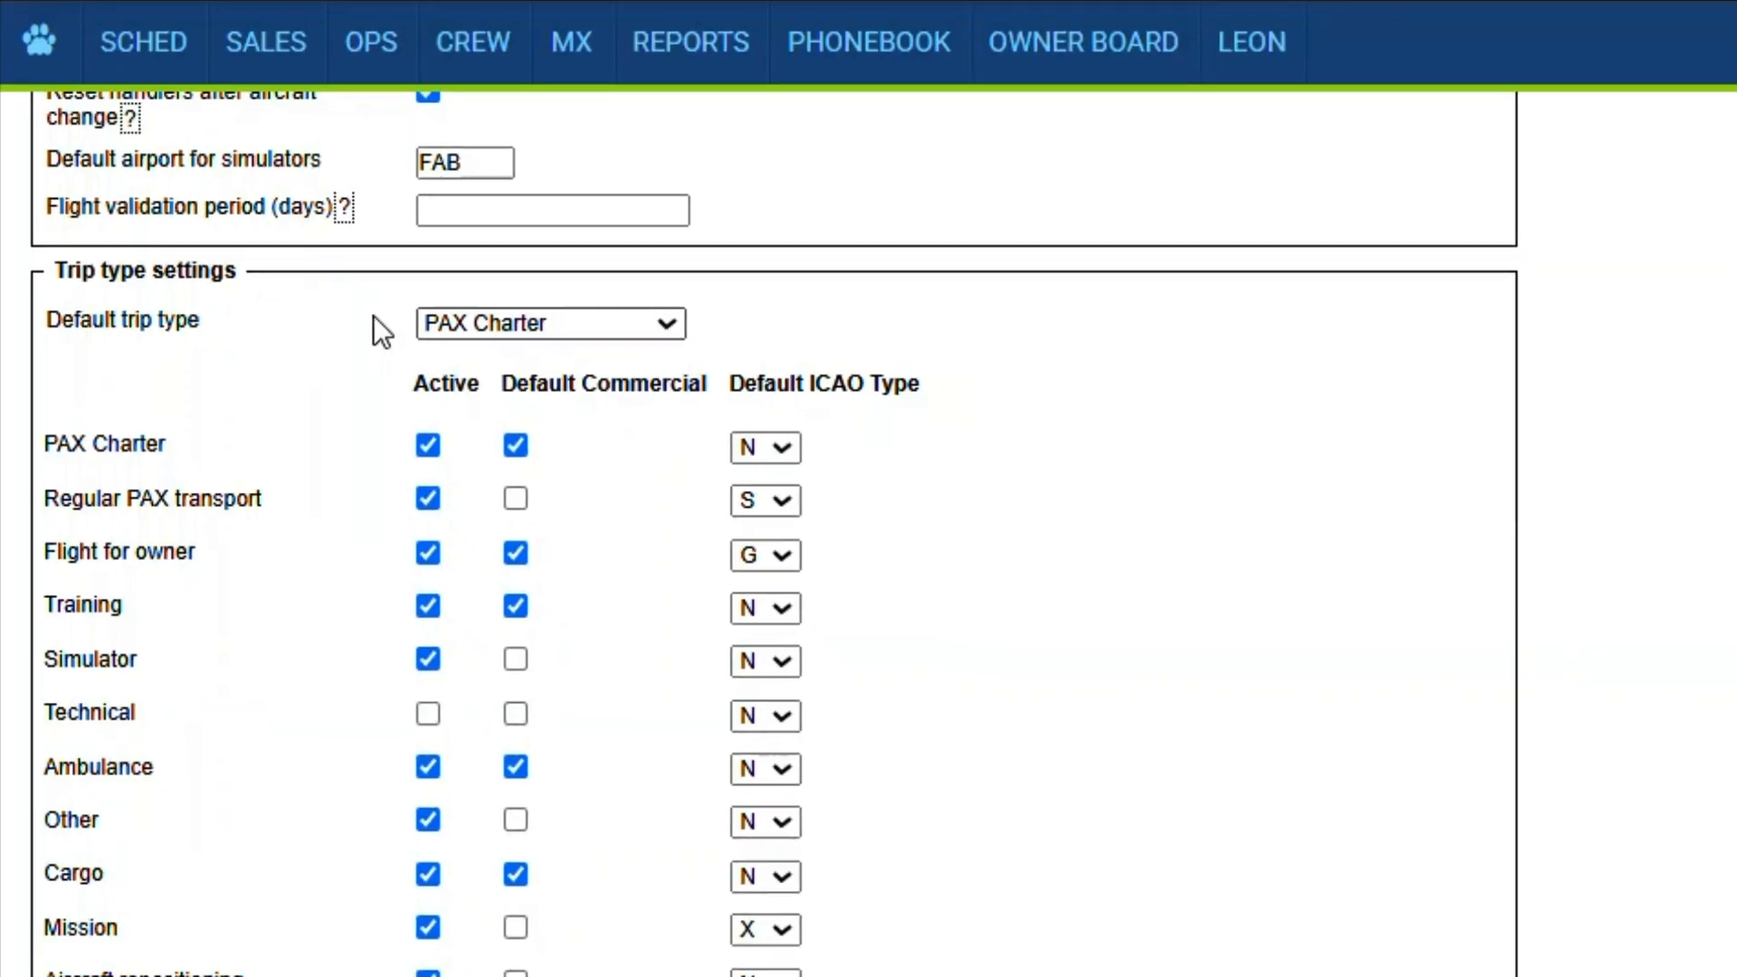
pyautogui.click(606, 323)
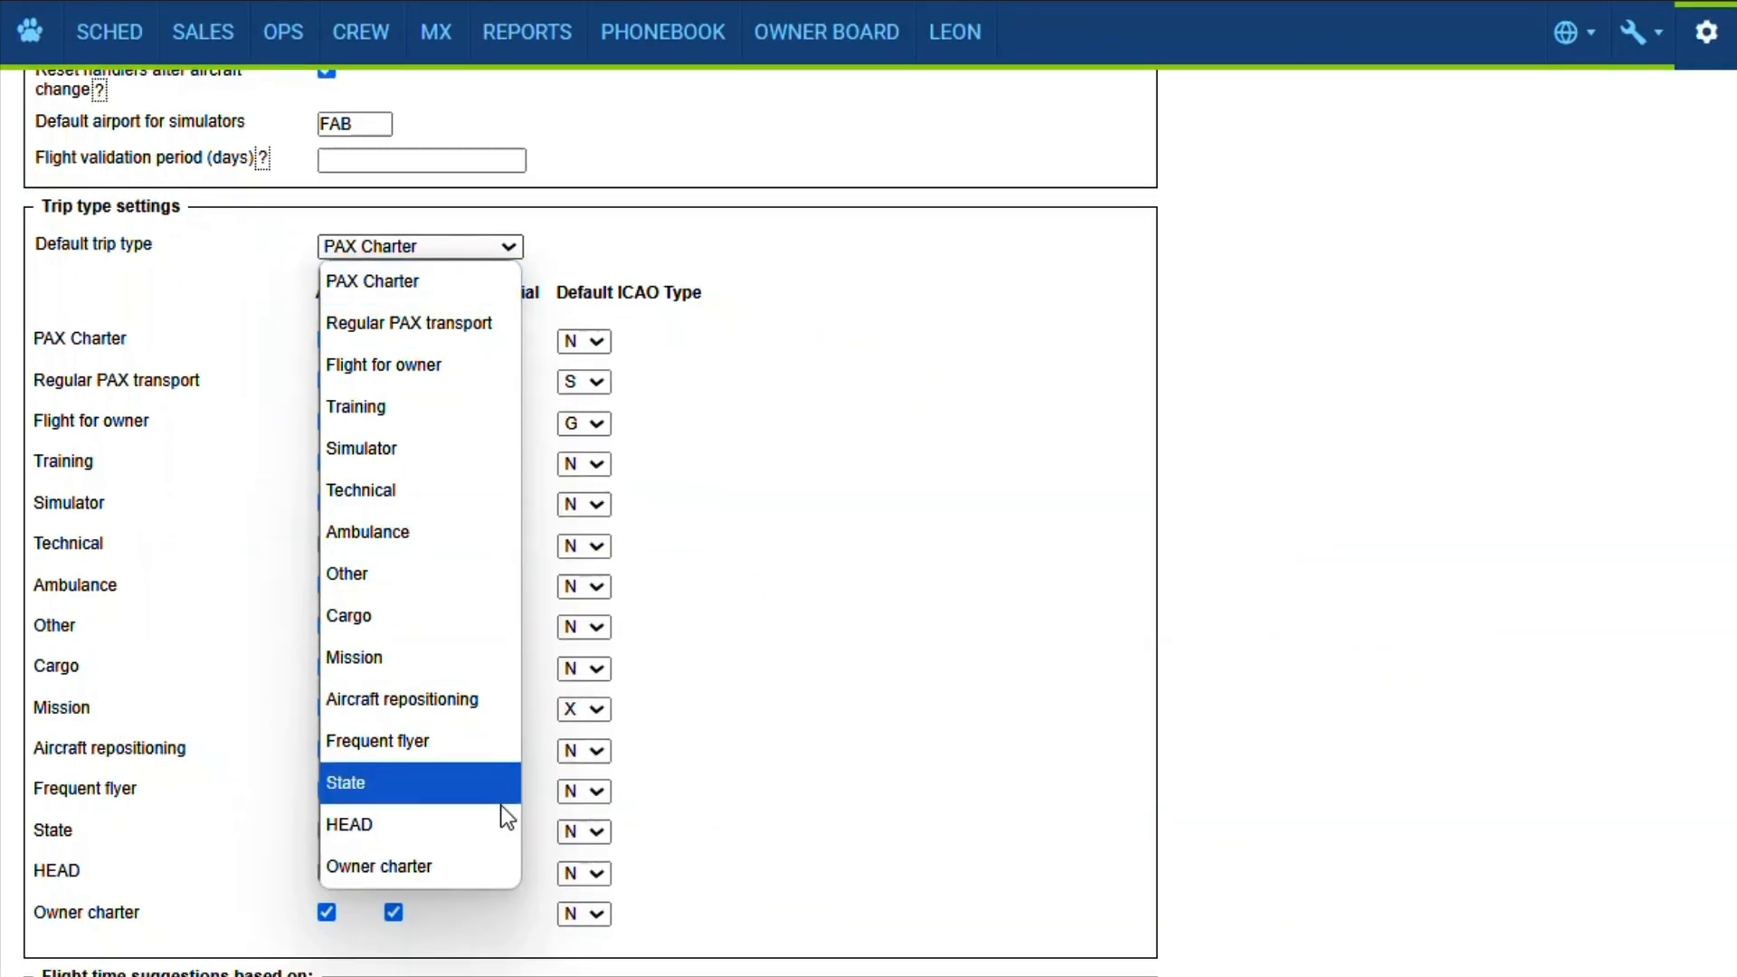
pyautogui.click(172, 311)
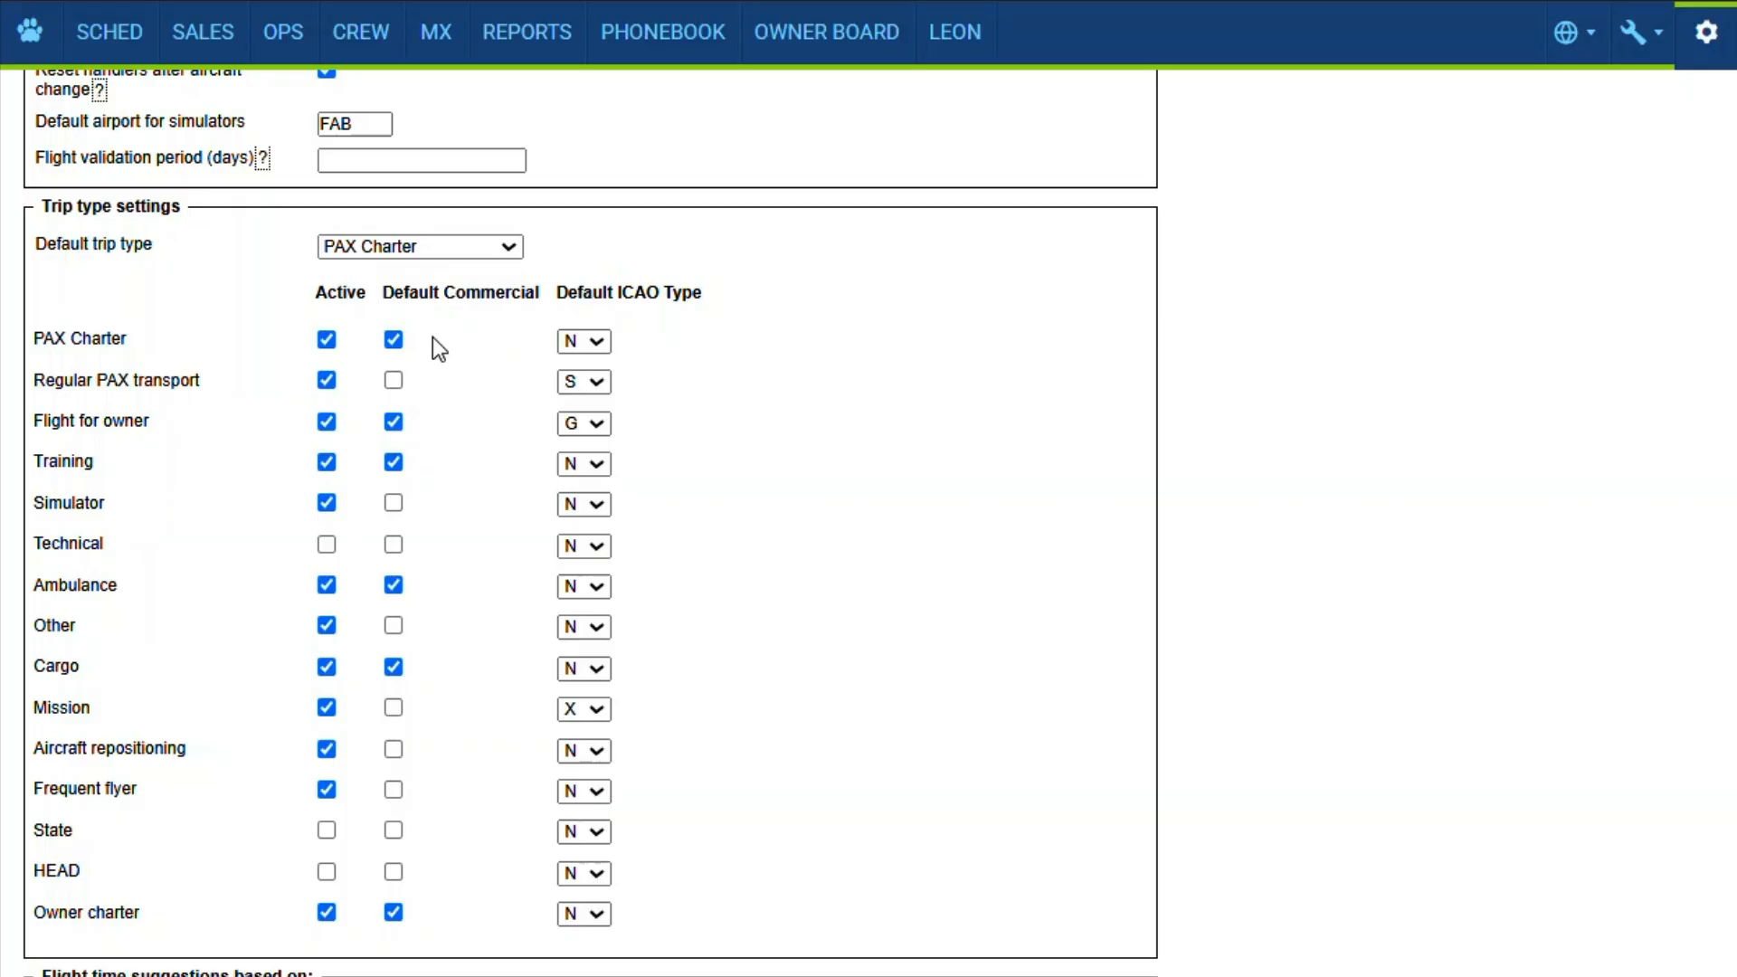
pyautogui.click(589, 342)
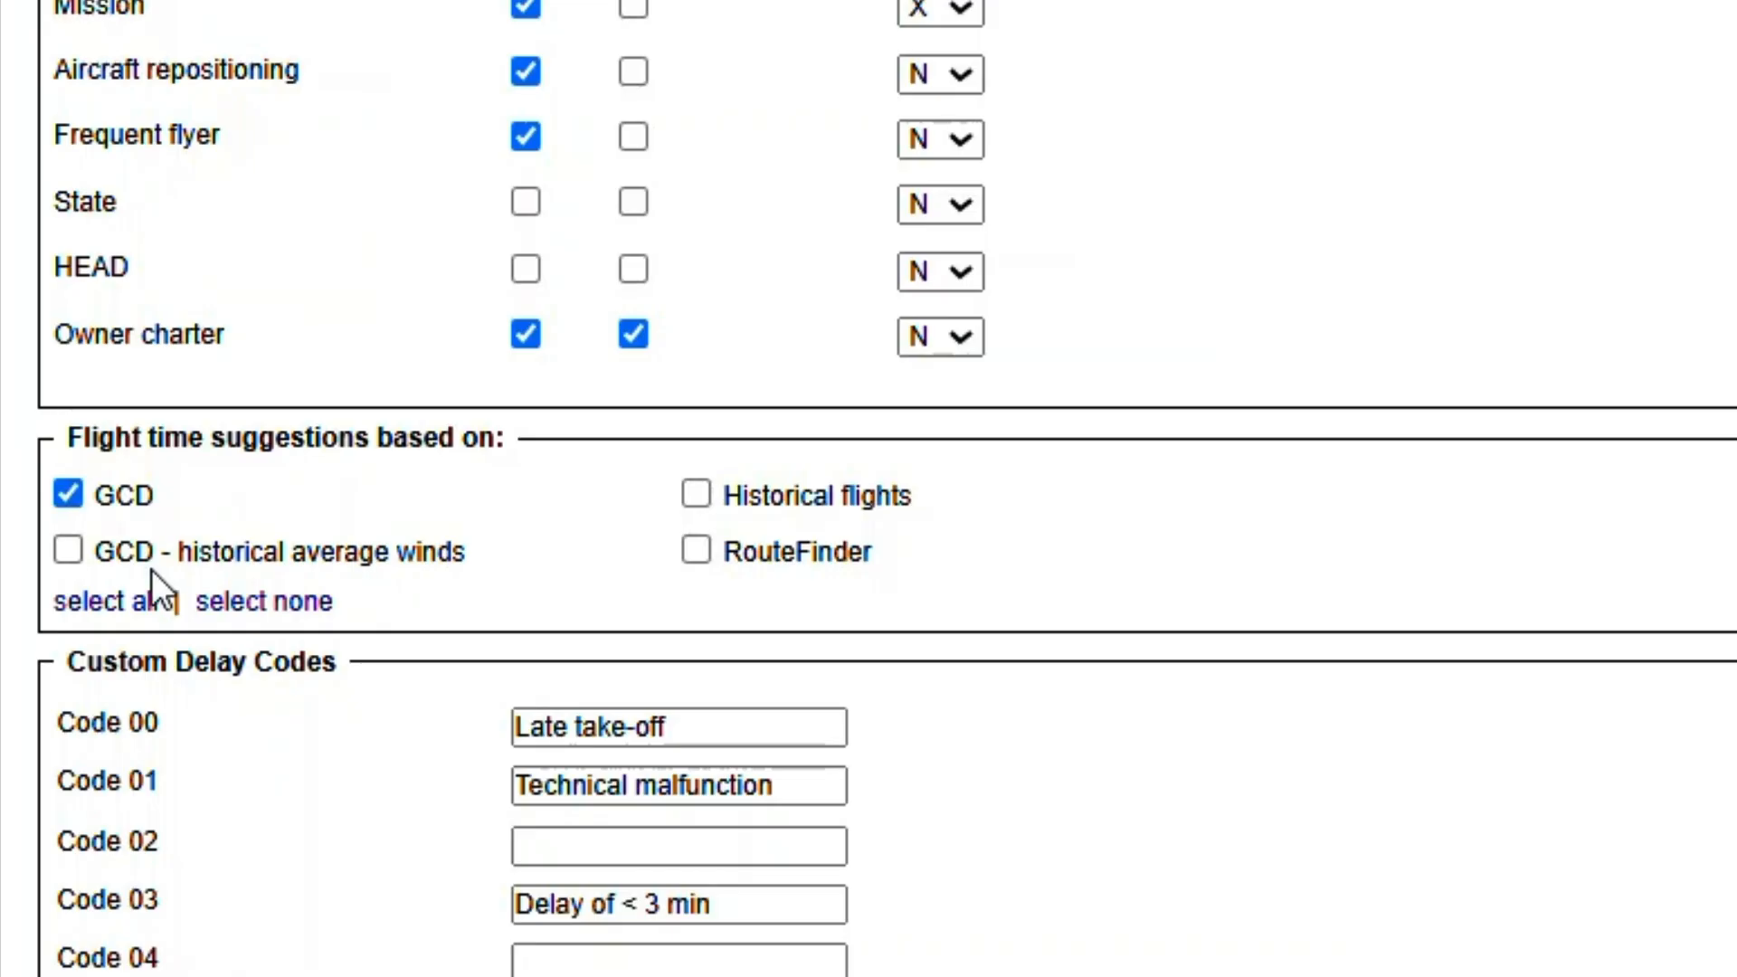
# - Base flight time suggestions also on GCD - historical average winds, Historical flights and RouteFinder
pyautogui.click(138, 562)
pyautogui.click(698, 494)
pyautogui.click(698, 549)
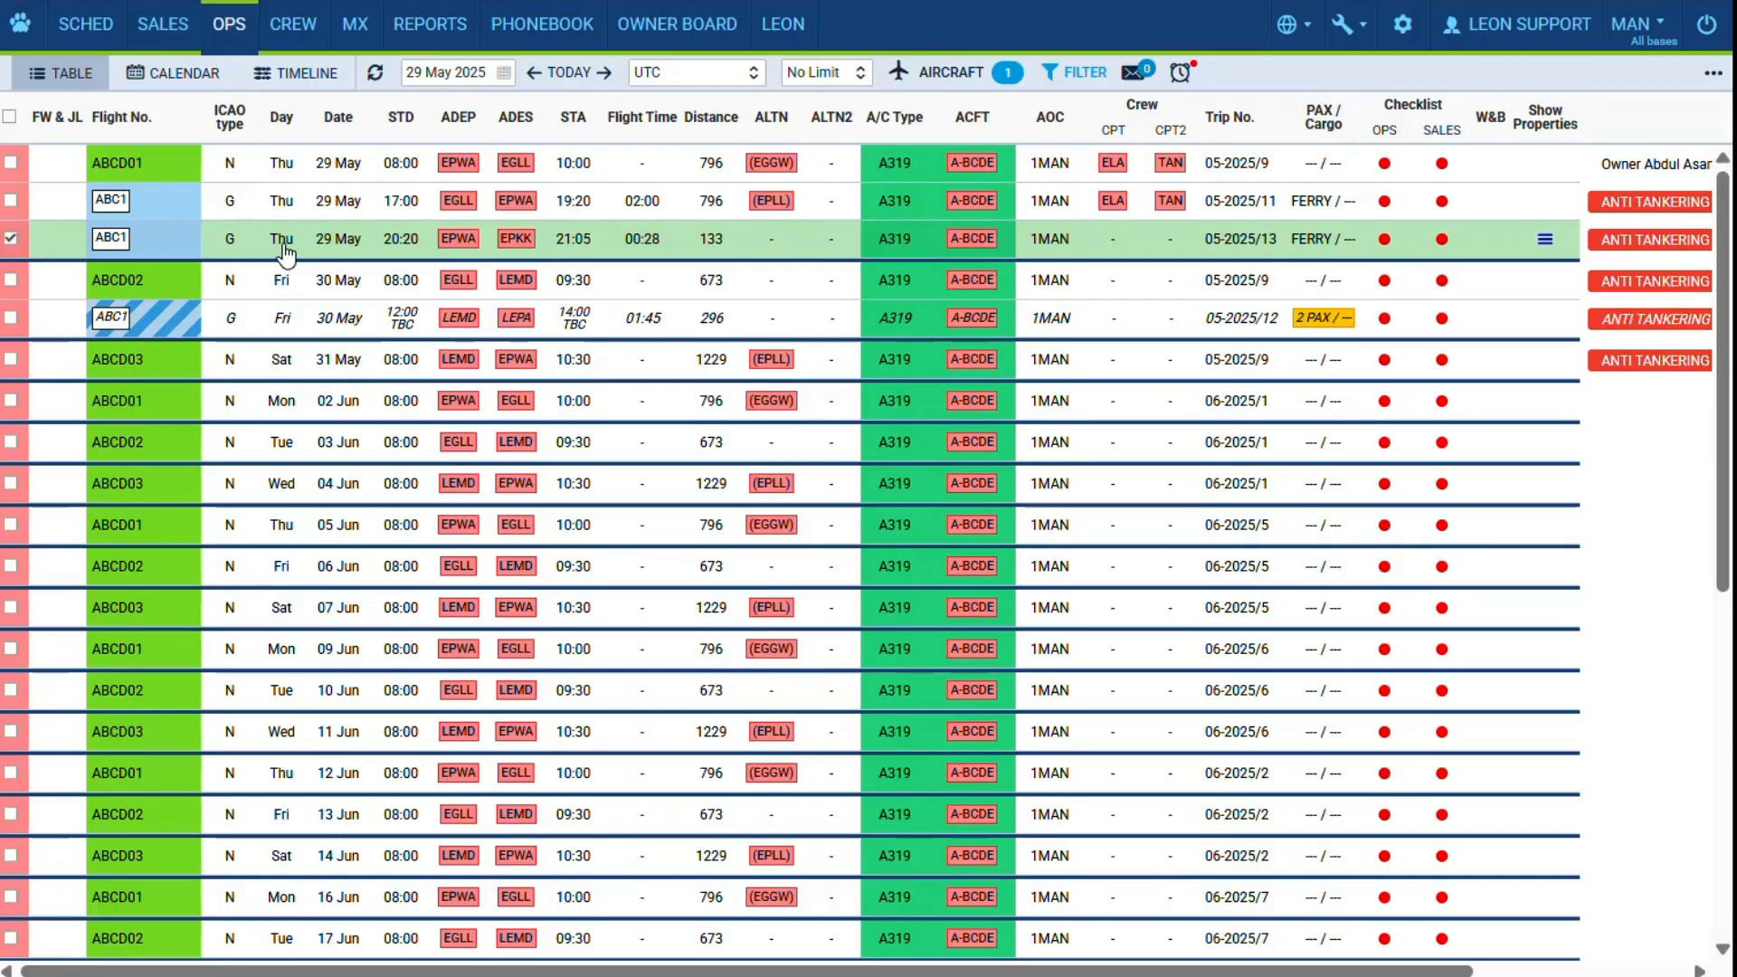
# - In the Flight Watch of the EPWA-EPKK flight, look up delay code 03 and replace it with 02
pyautogui.click(283, 240)
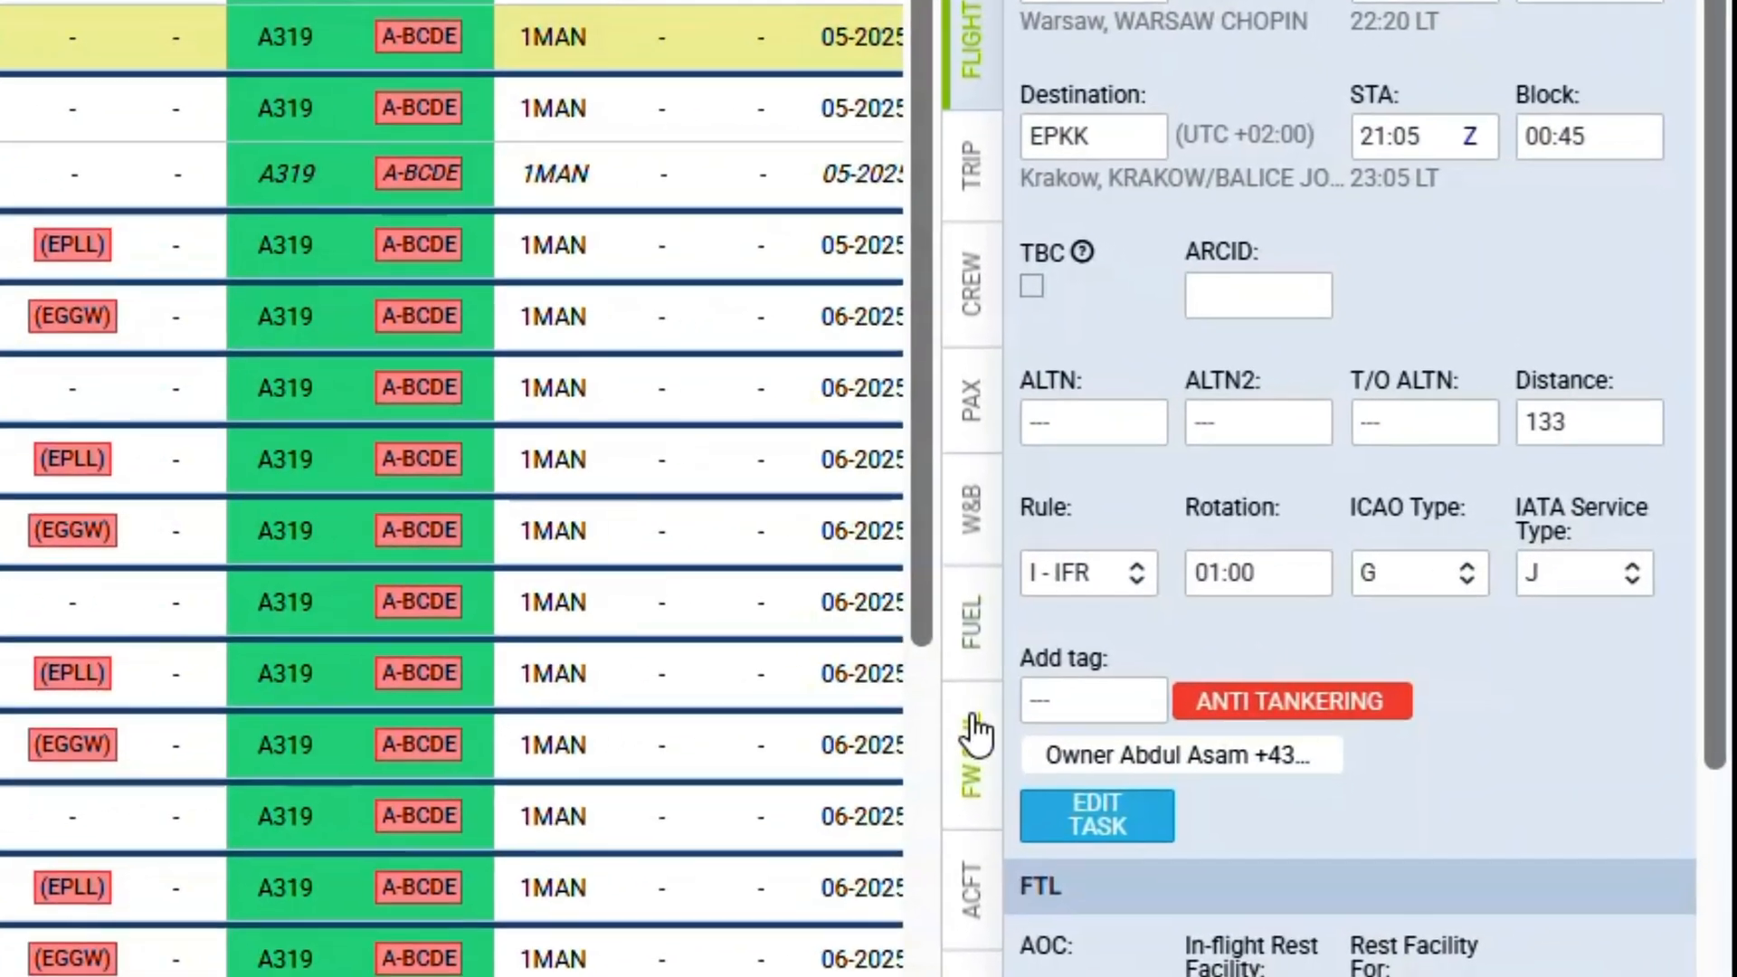
pyautogui.click(1210, 670)
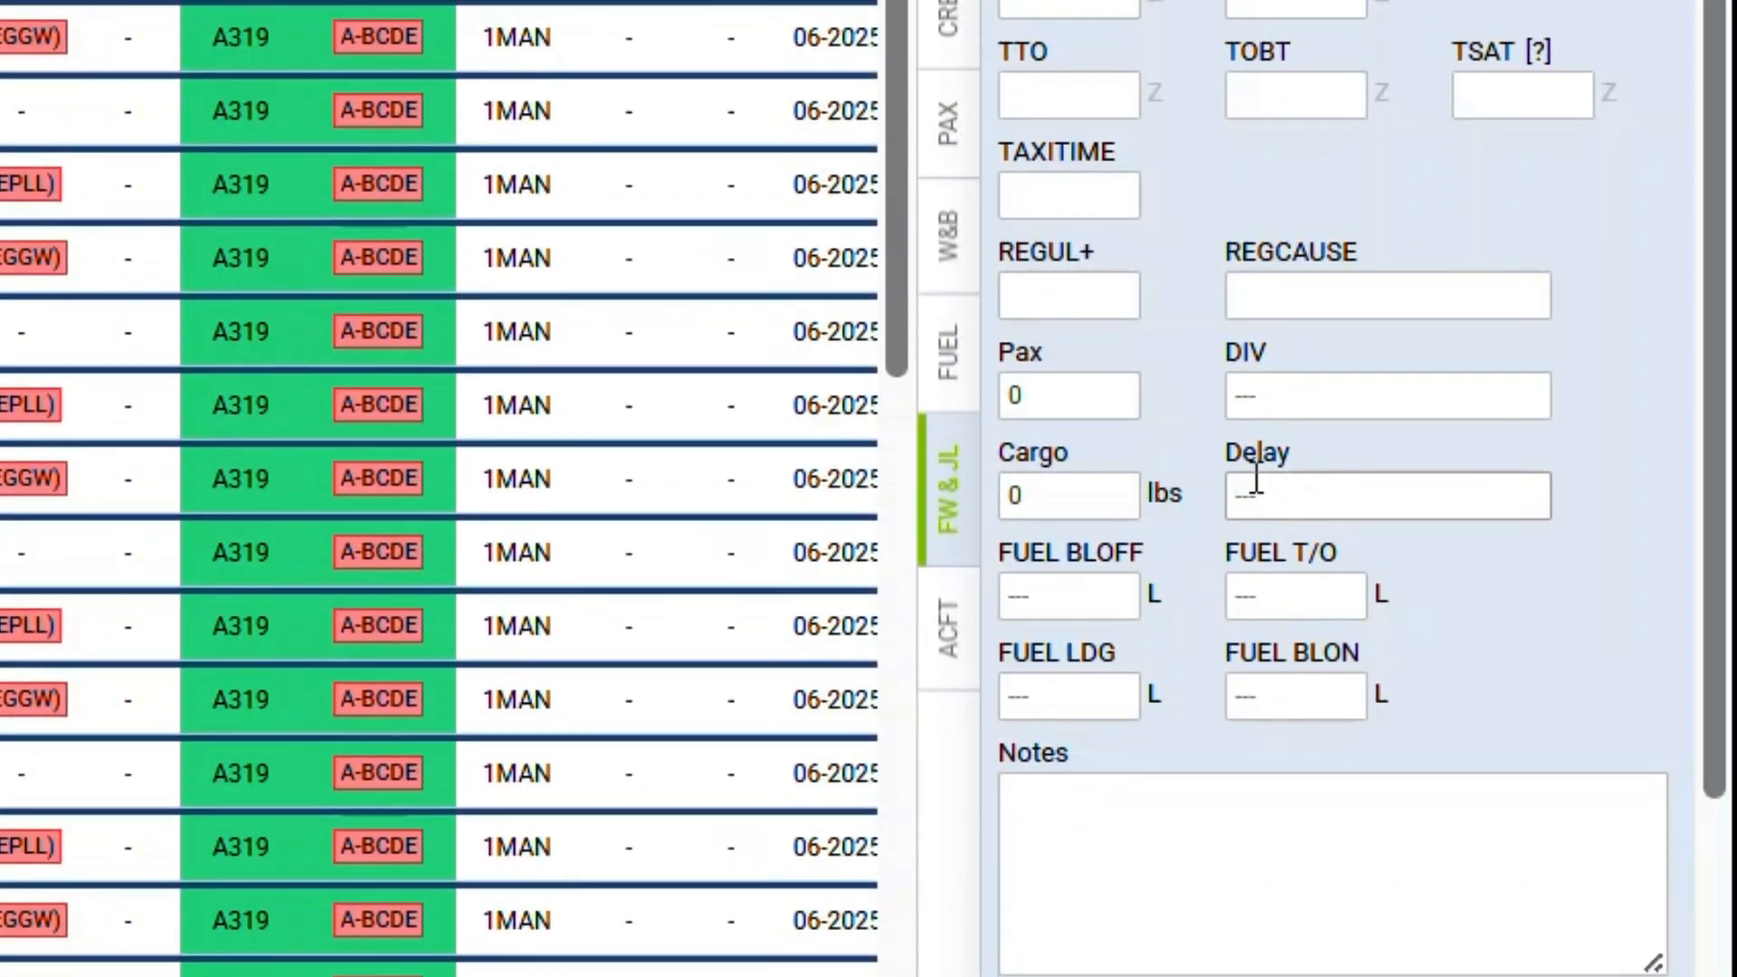
pyautogui.click(1256, 488)
pyautogui.write('03')
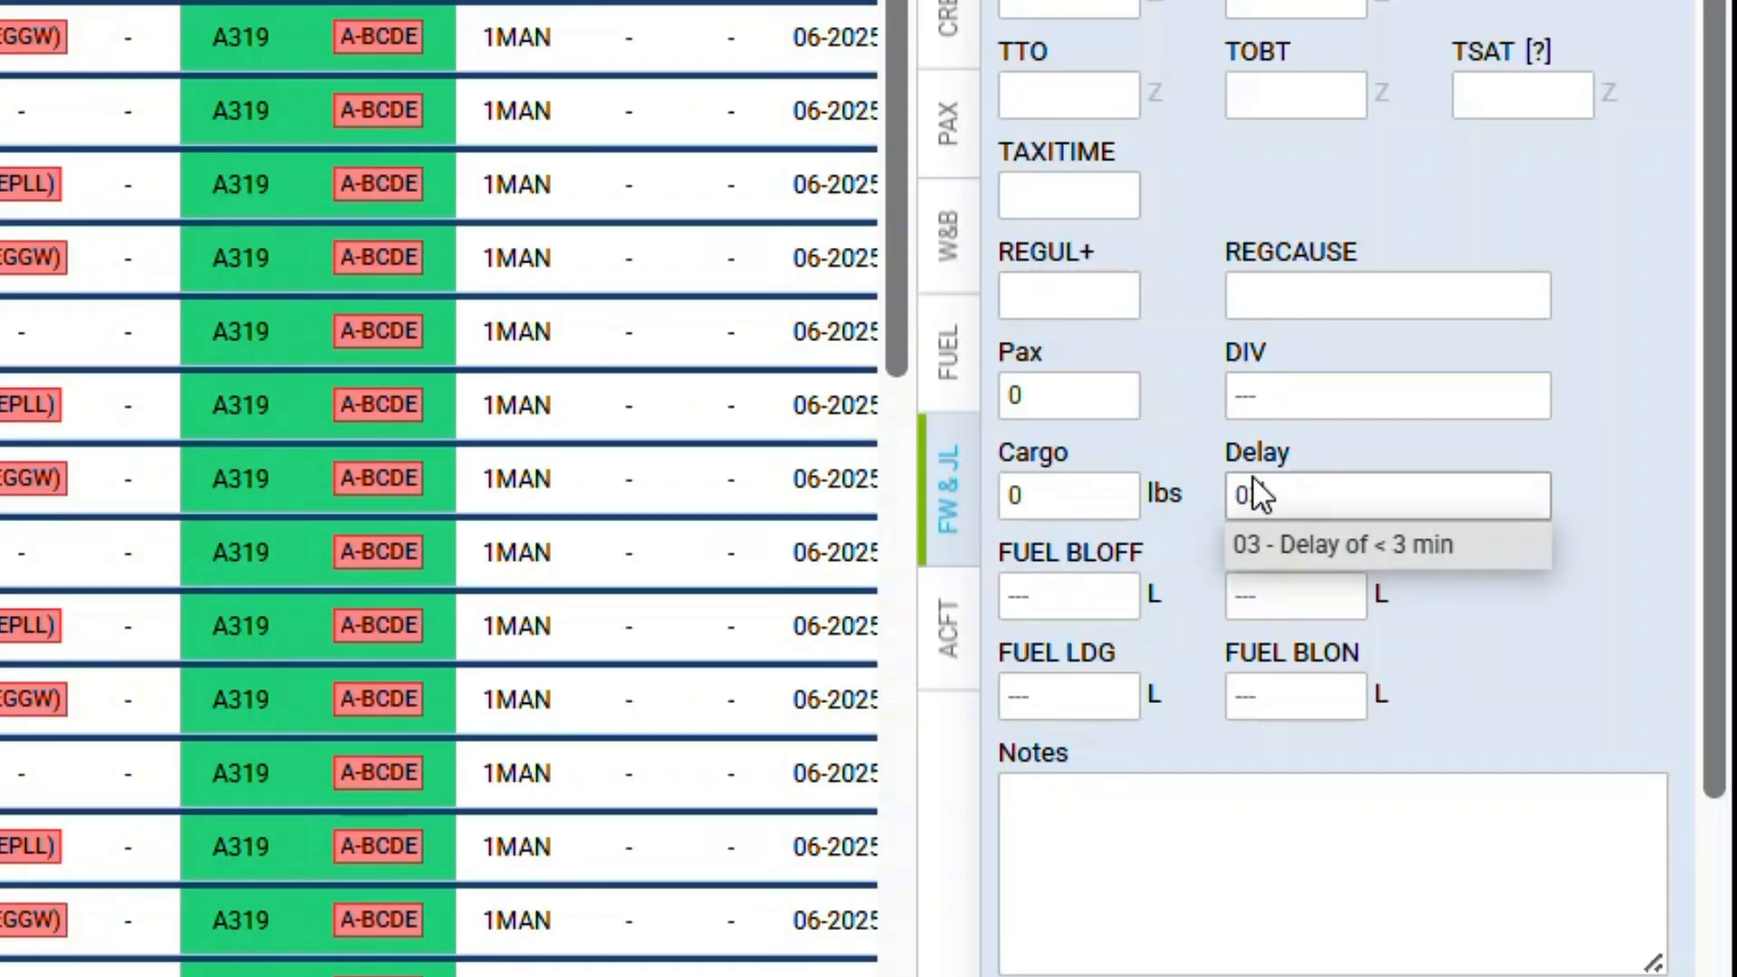
pyautogui.press('BackSpace')
pyautogui.write('2')
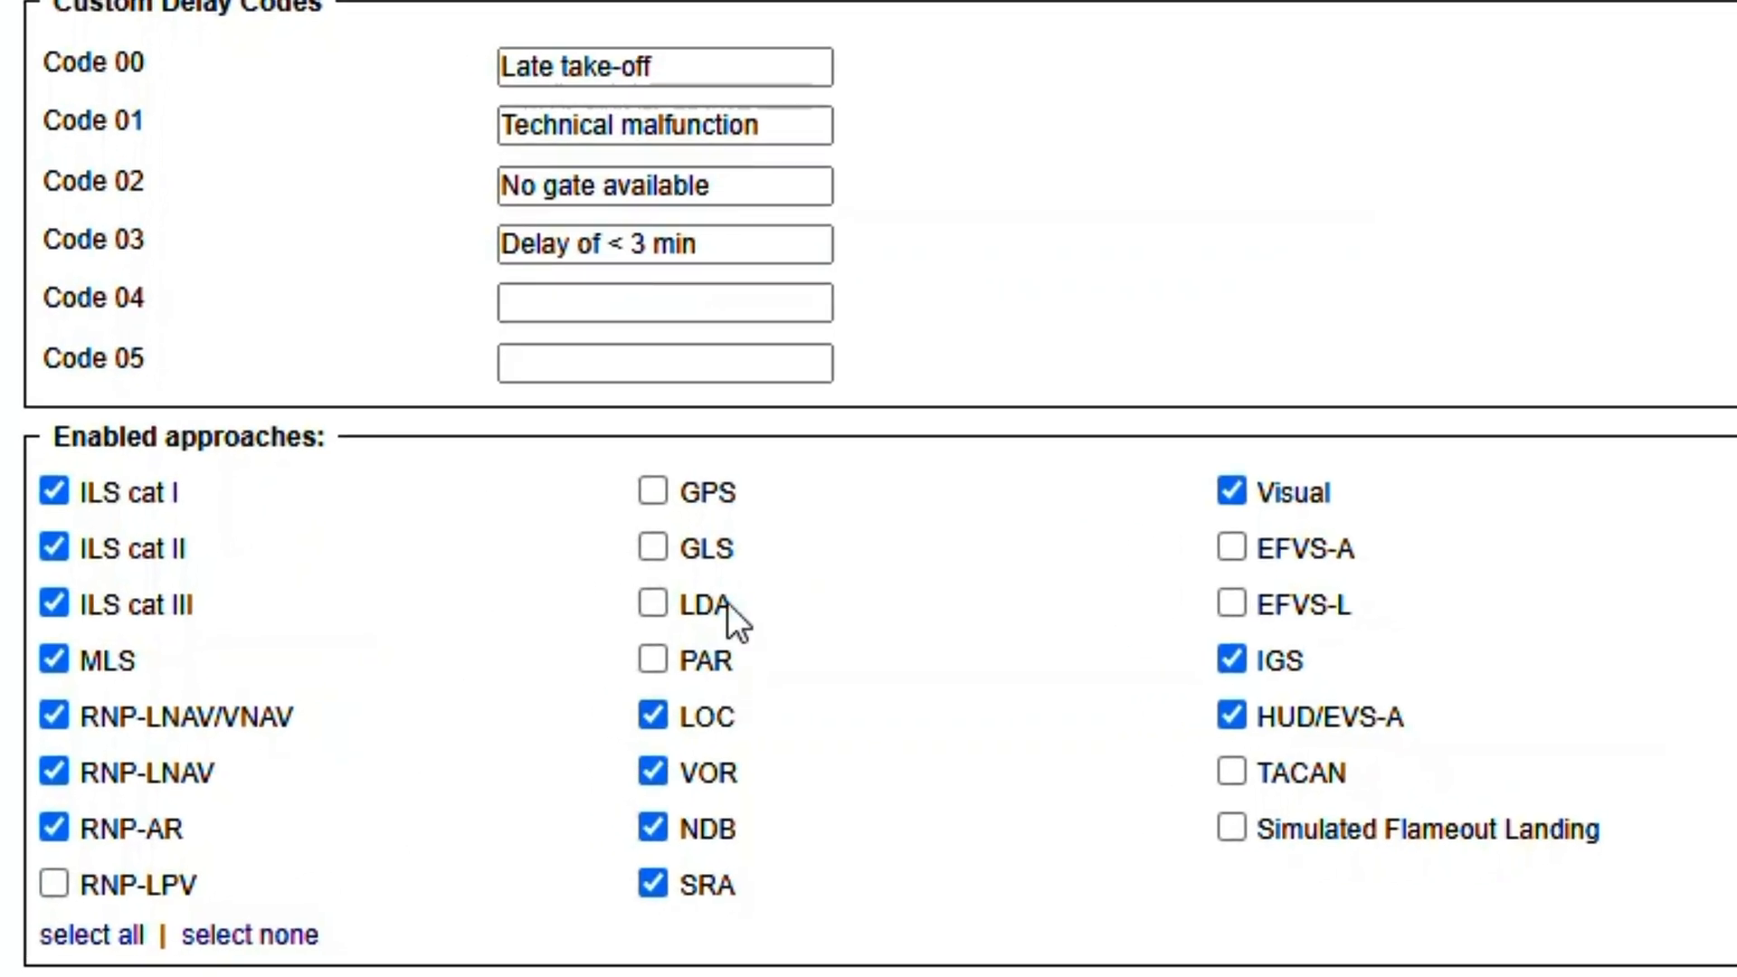
# - Enable the GPS and GLS approaches in the flight editing settings
pyautogui.click(706, 495)
pyautogui.click(710, 552)
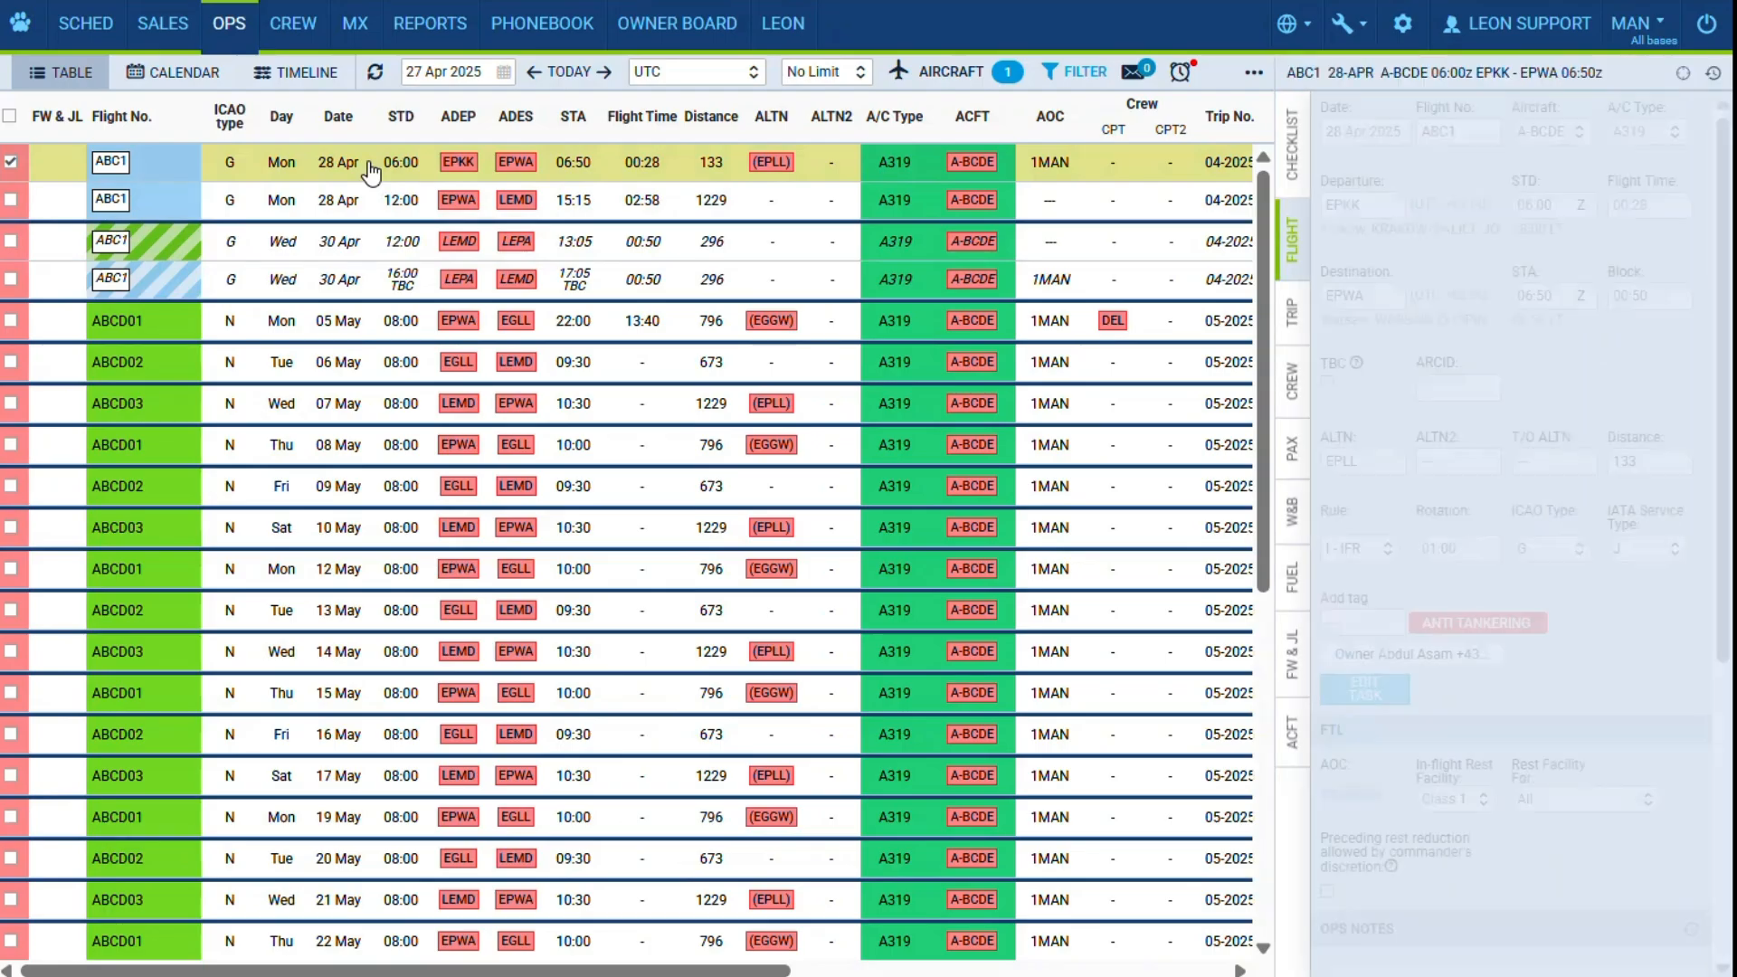
# - In the journey log of the 28 Apr EPKK-EPWA flight ABC1, expand the approach list, record 1 GPS approach and save
pyautogui.click(1292, 647)
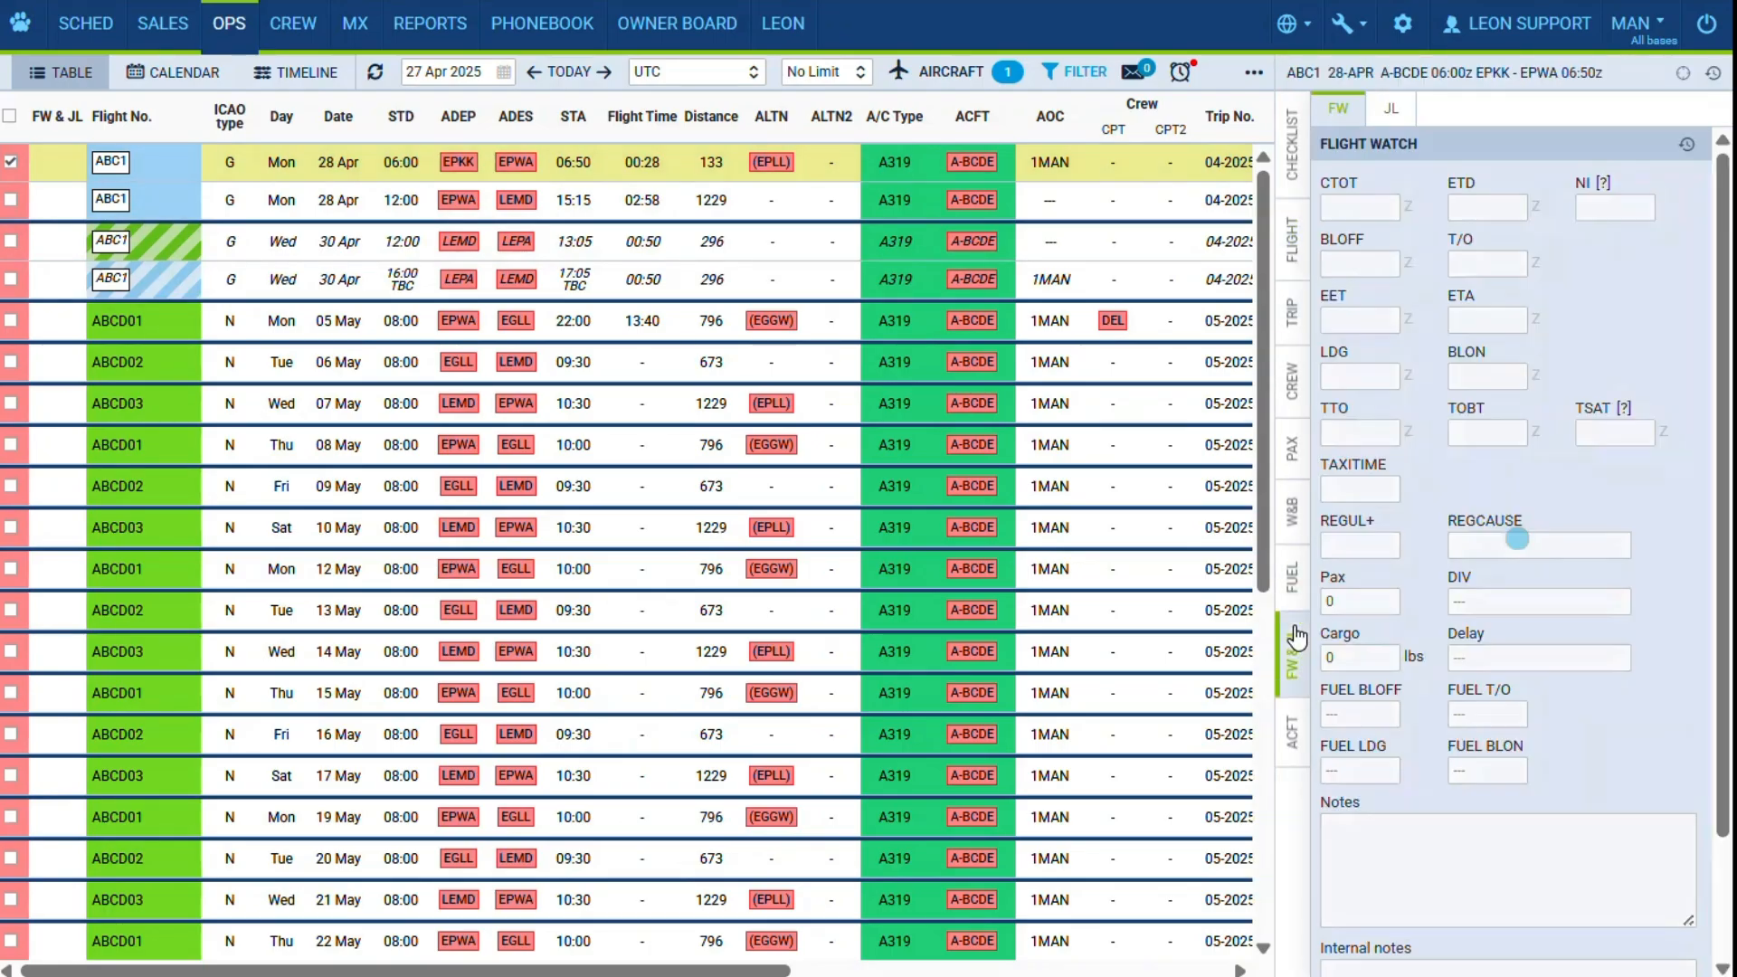
pyautogui.click(1376, 110)
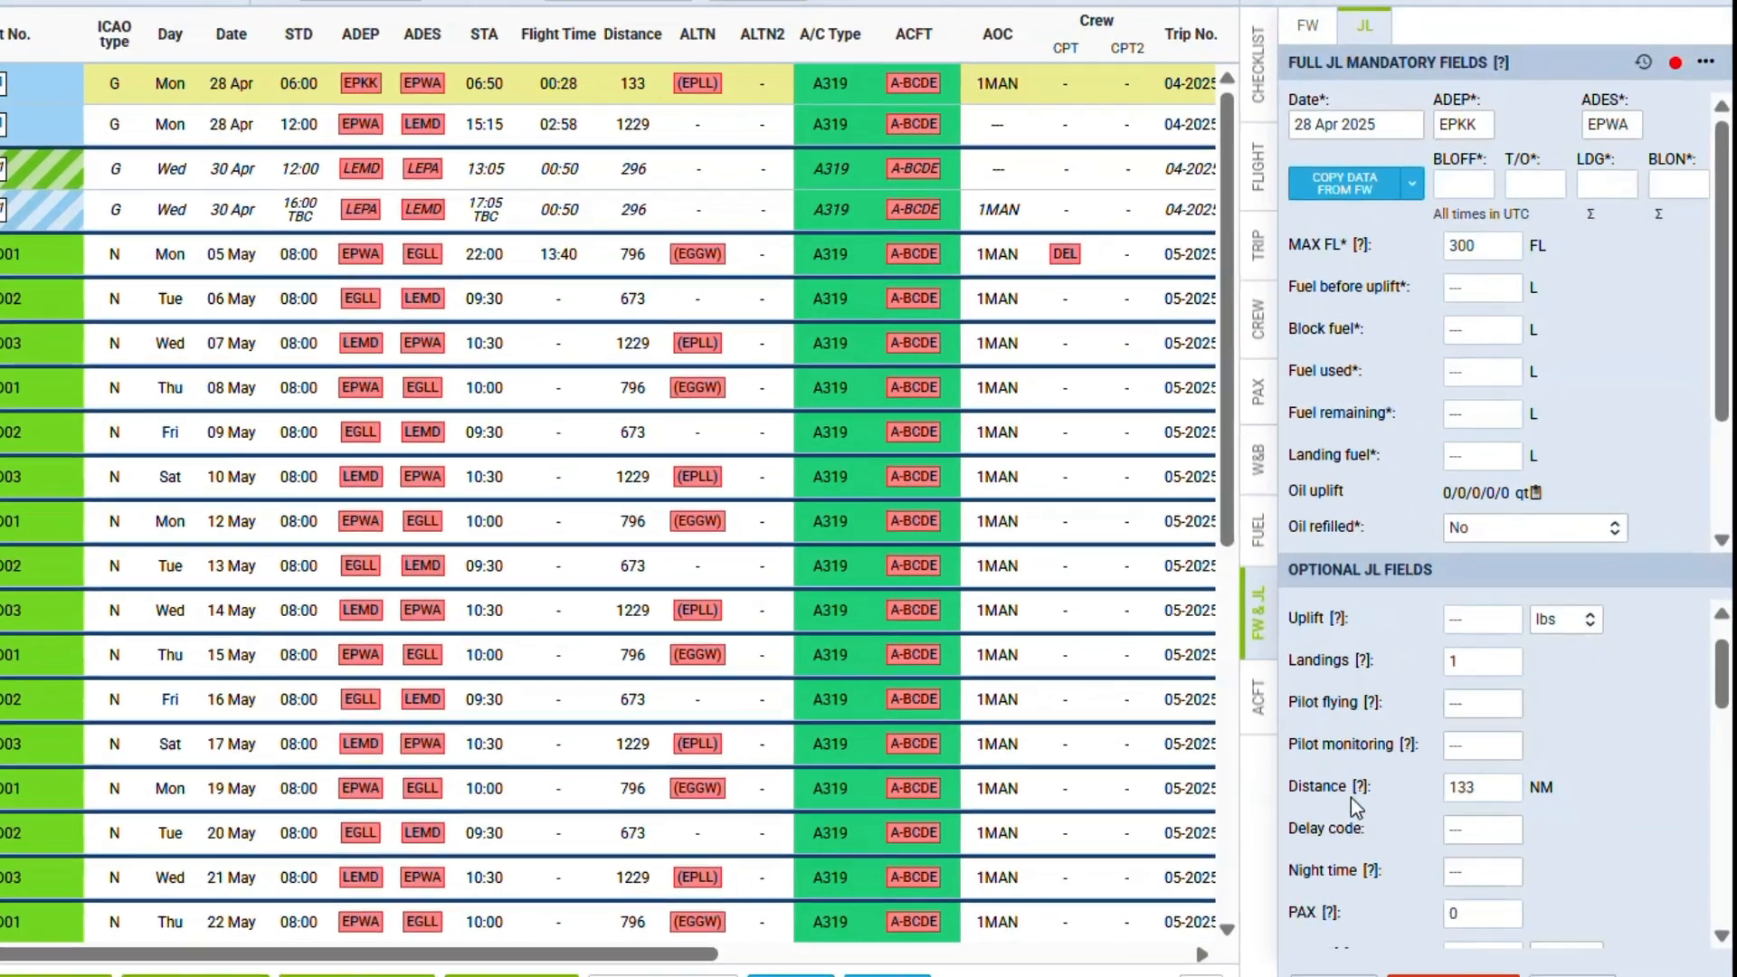
pyautogui.scroll(-5, 1350, 796)
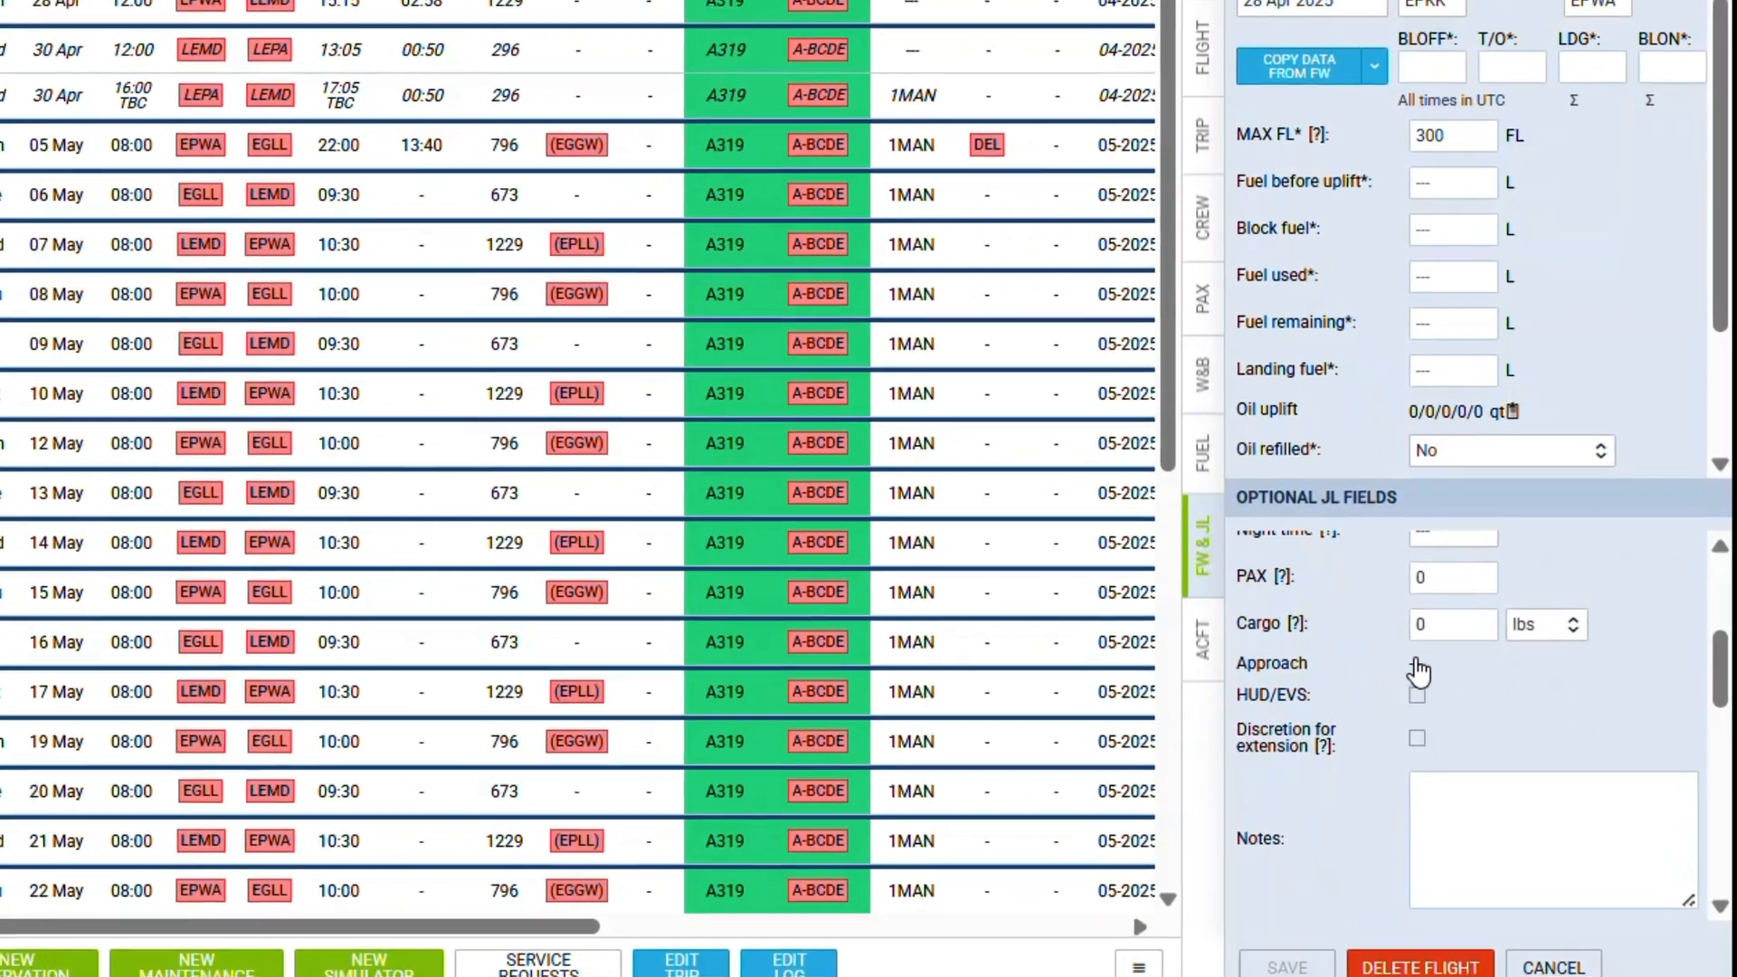
pyautogui.click(1451, 723)
pyautogui.scroll(-5, 1408, 651)
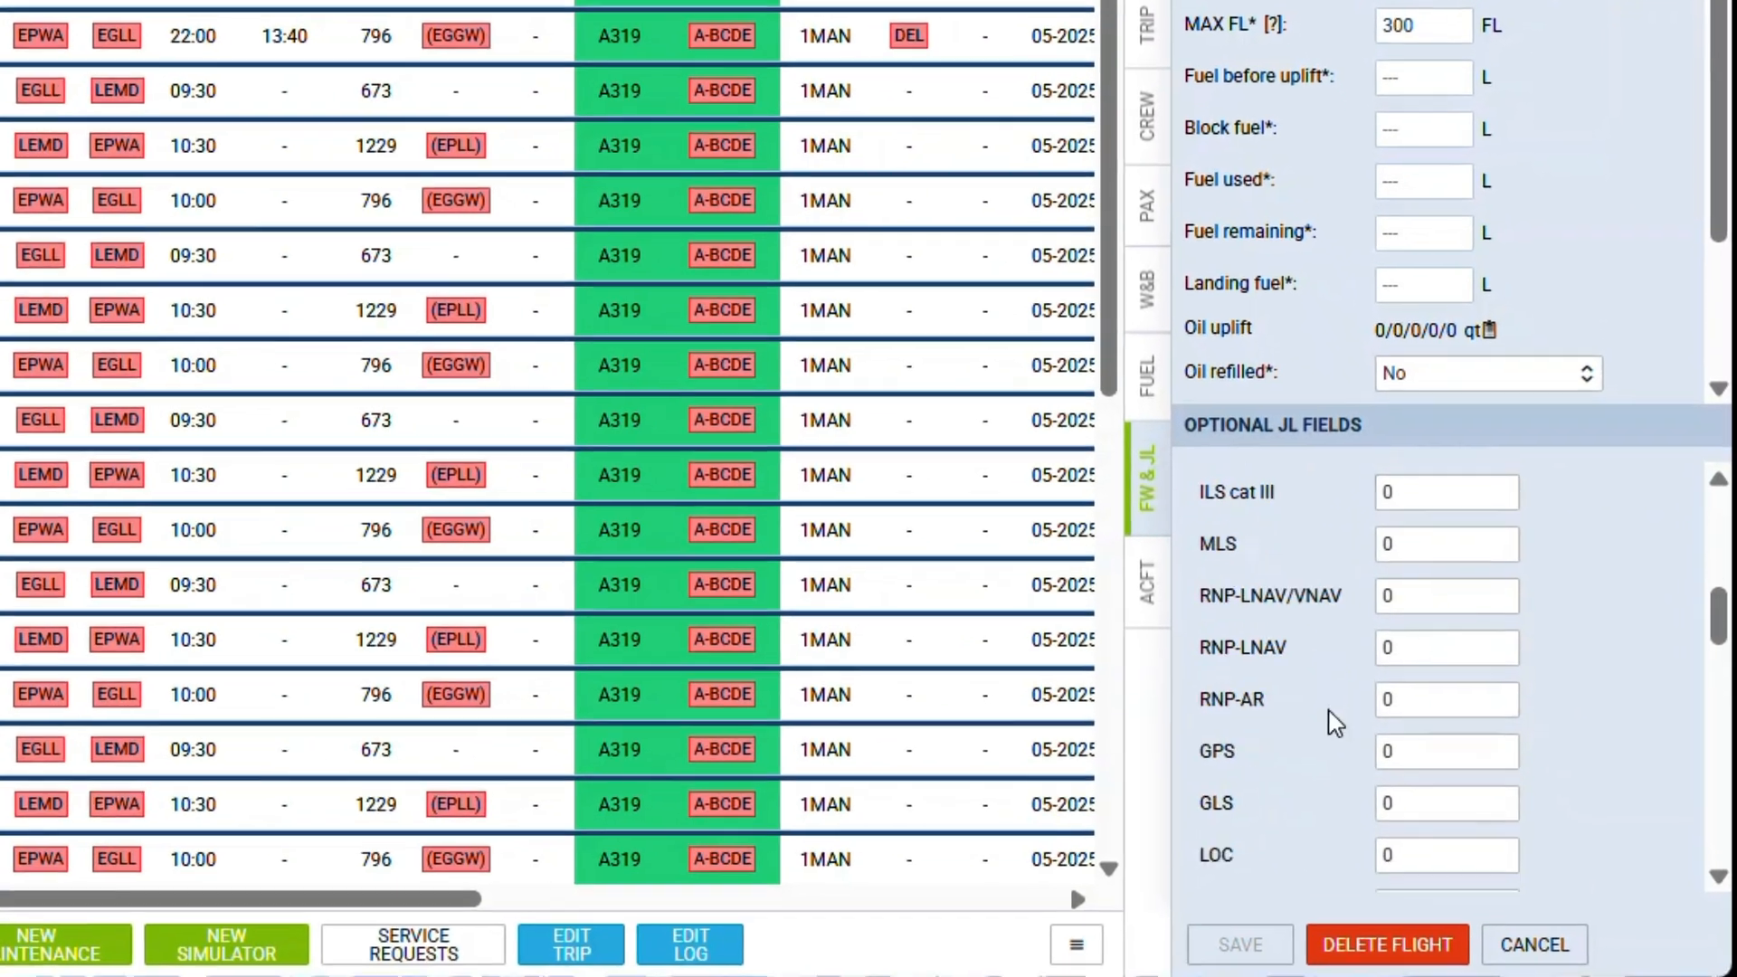
pyautogui.doubleClick(1398, 638)
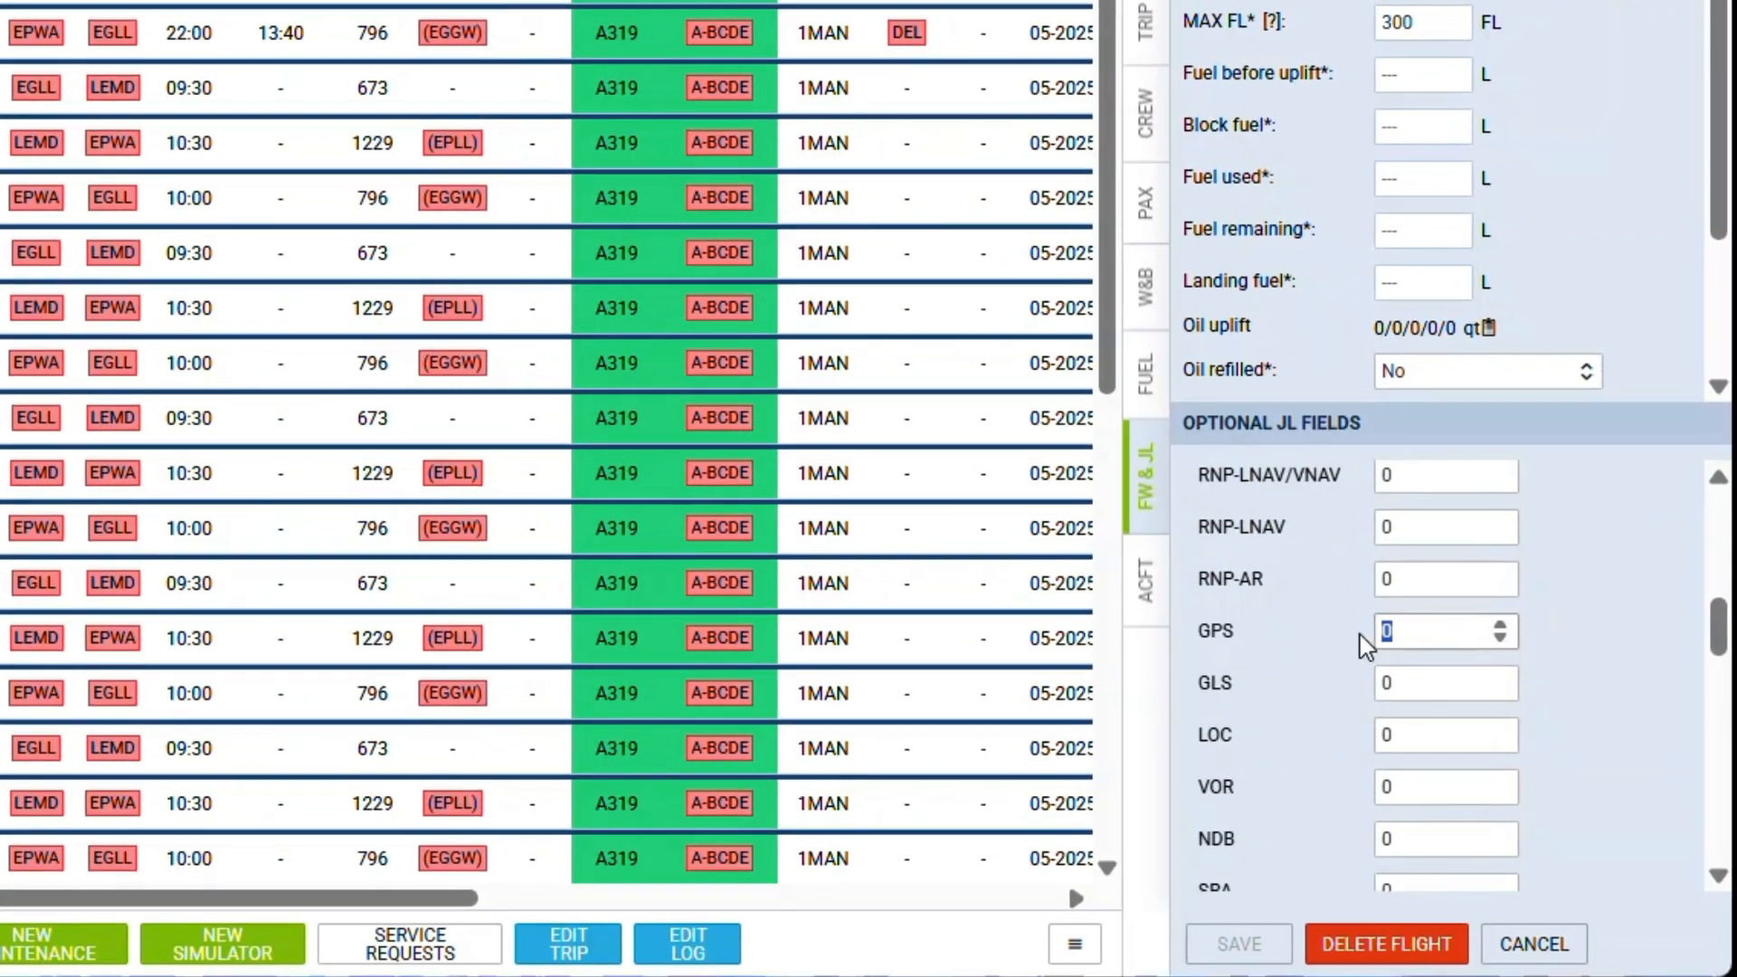
pyautogui.write('1')
pyautogui.click(1260, 941)
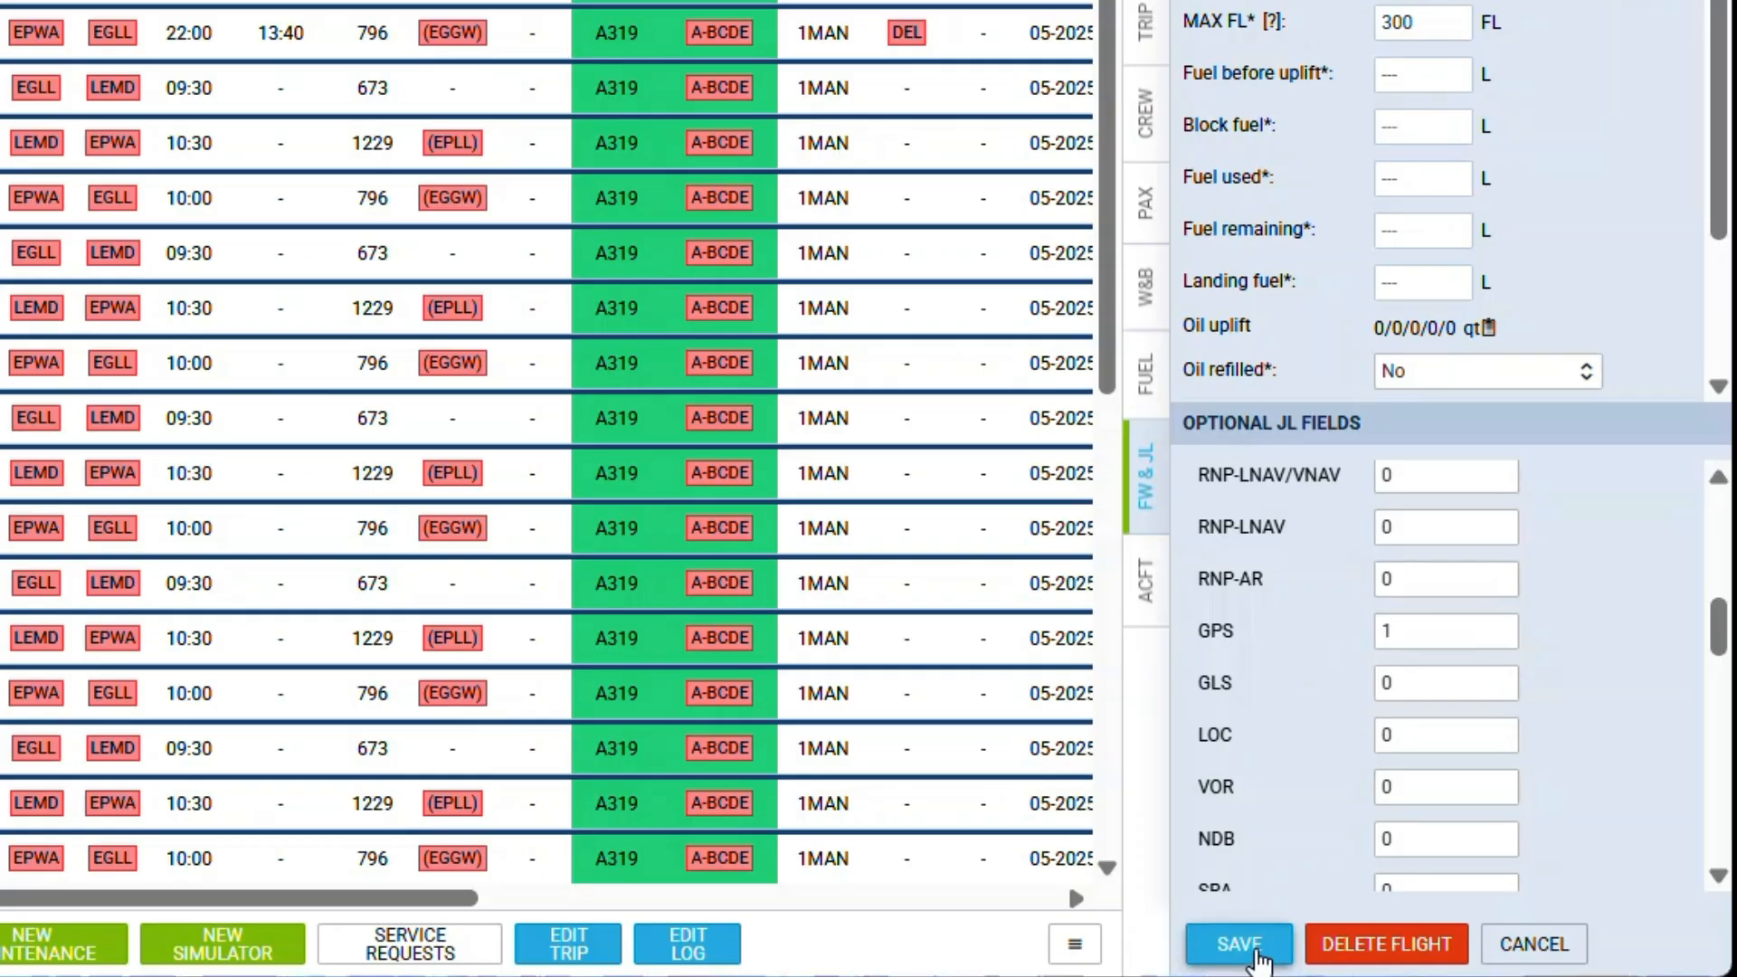